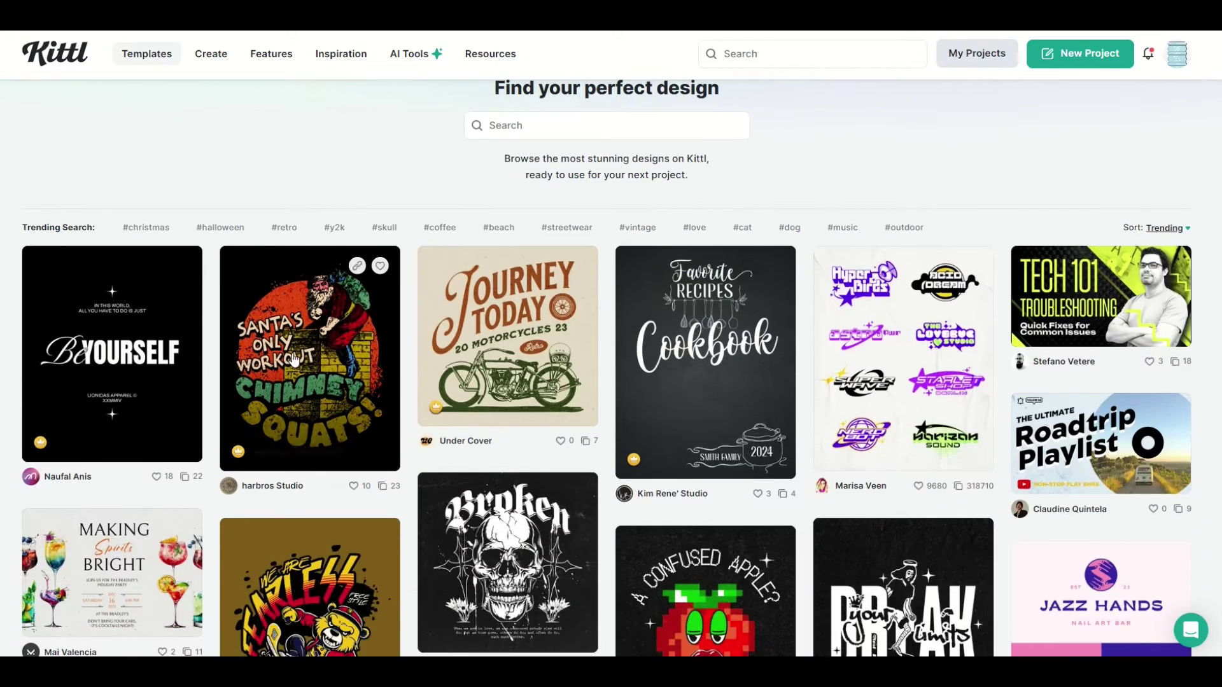
# Create a new project from the Redbubble Standard POD preset, 6480 × 7632 px at 300 DPI.
pyautogui.scroll(-6, 294, 360)
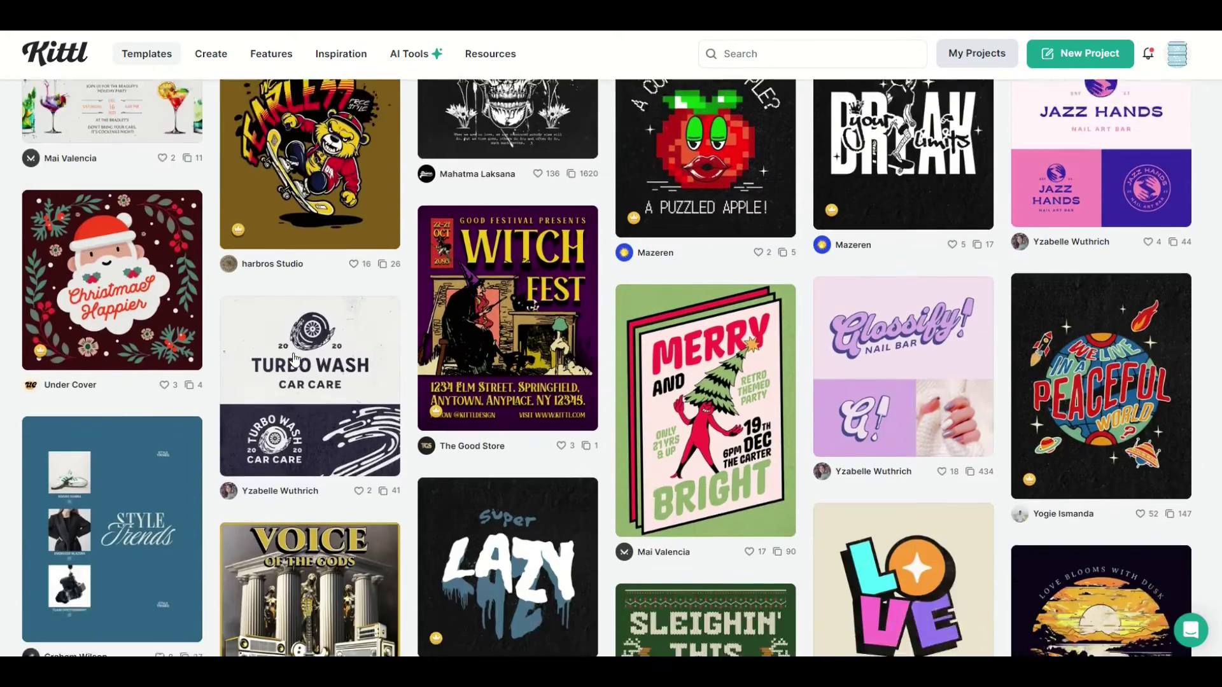
pyautogui.scroll(-4, 295, 361)
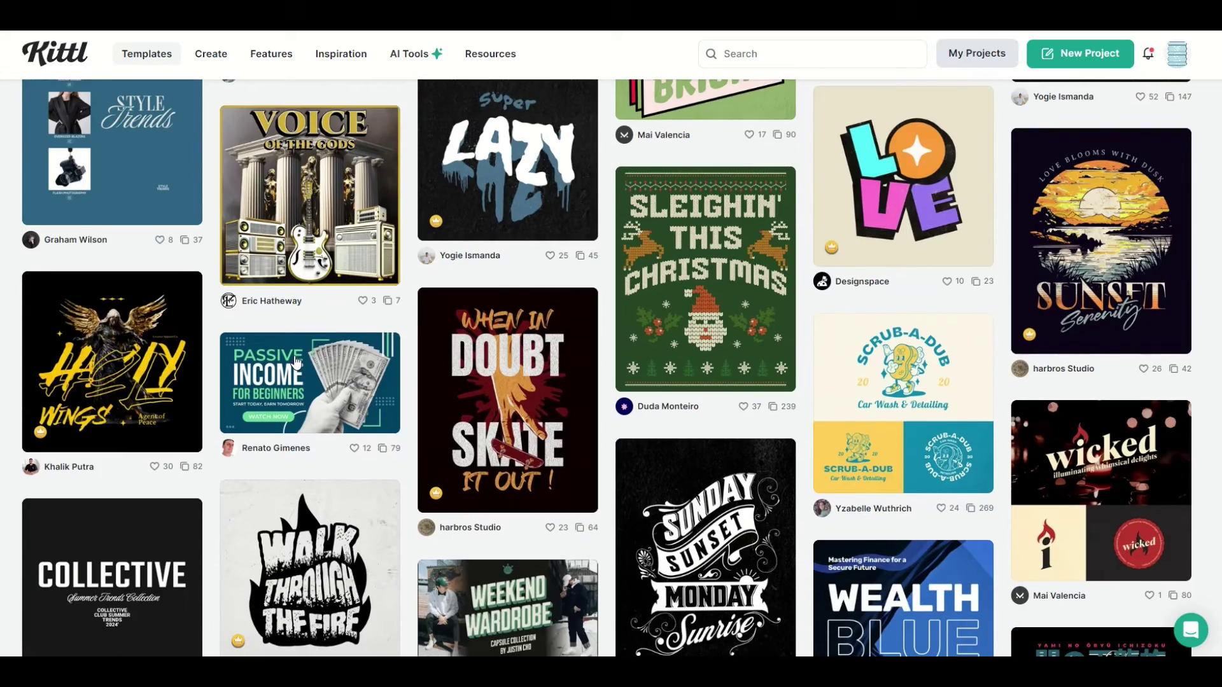
pyautogui.scroll(-4, 295, 361)
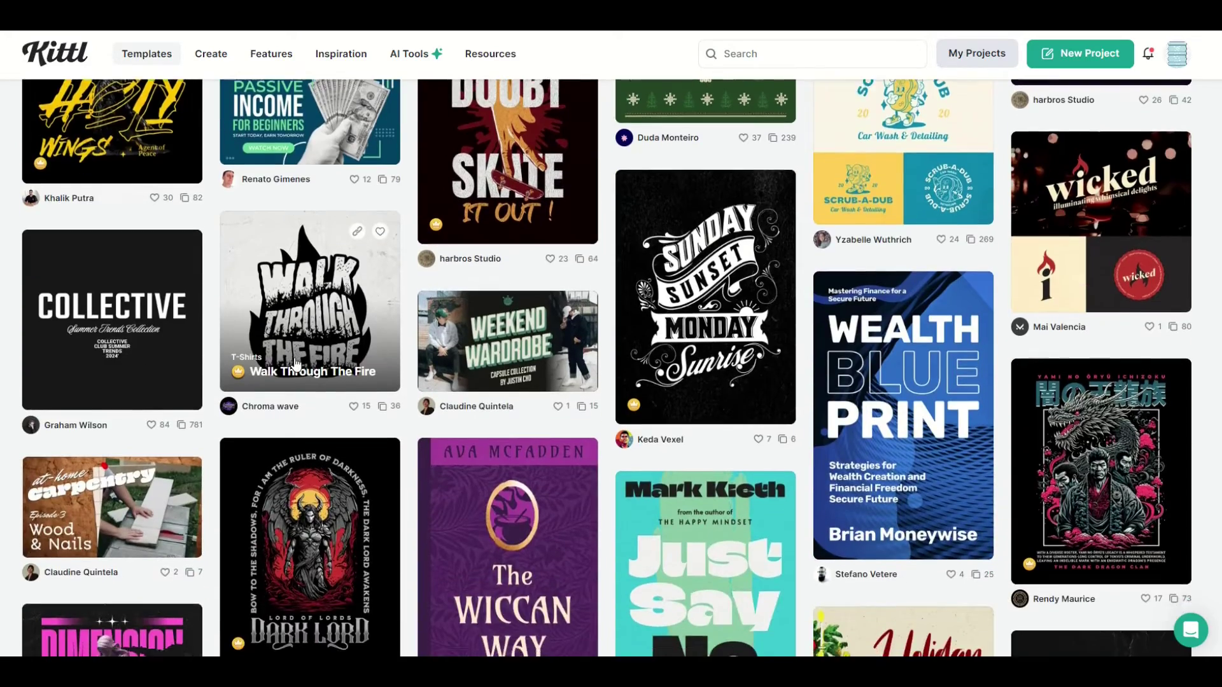
pyautogui.scroll(-3, 295, 361)
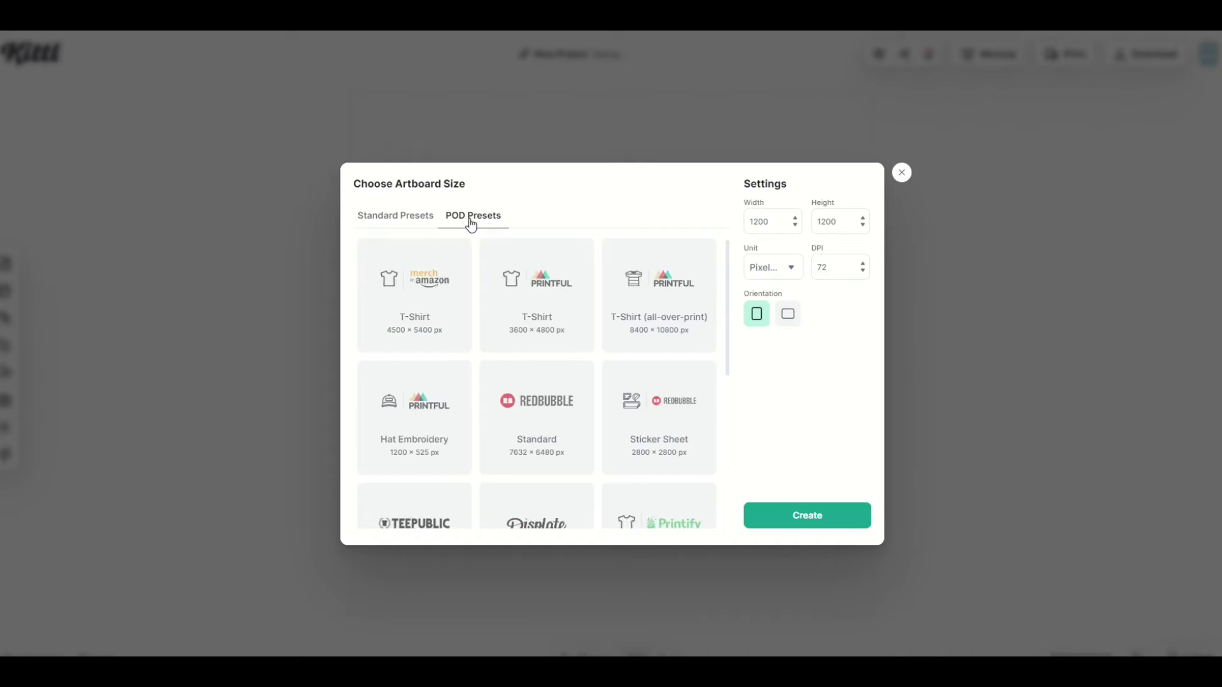
pyautogui.scroll(-2, 521, 280)
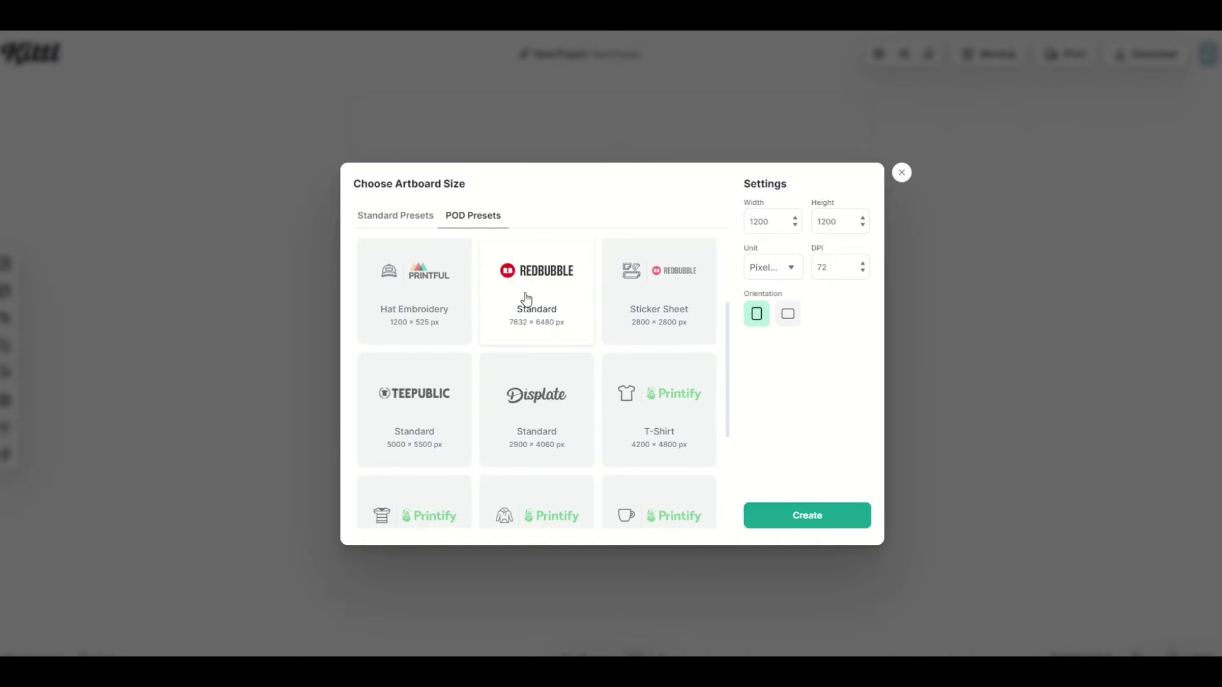
pyautogui.click(525, 299)
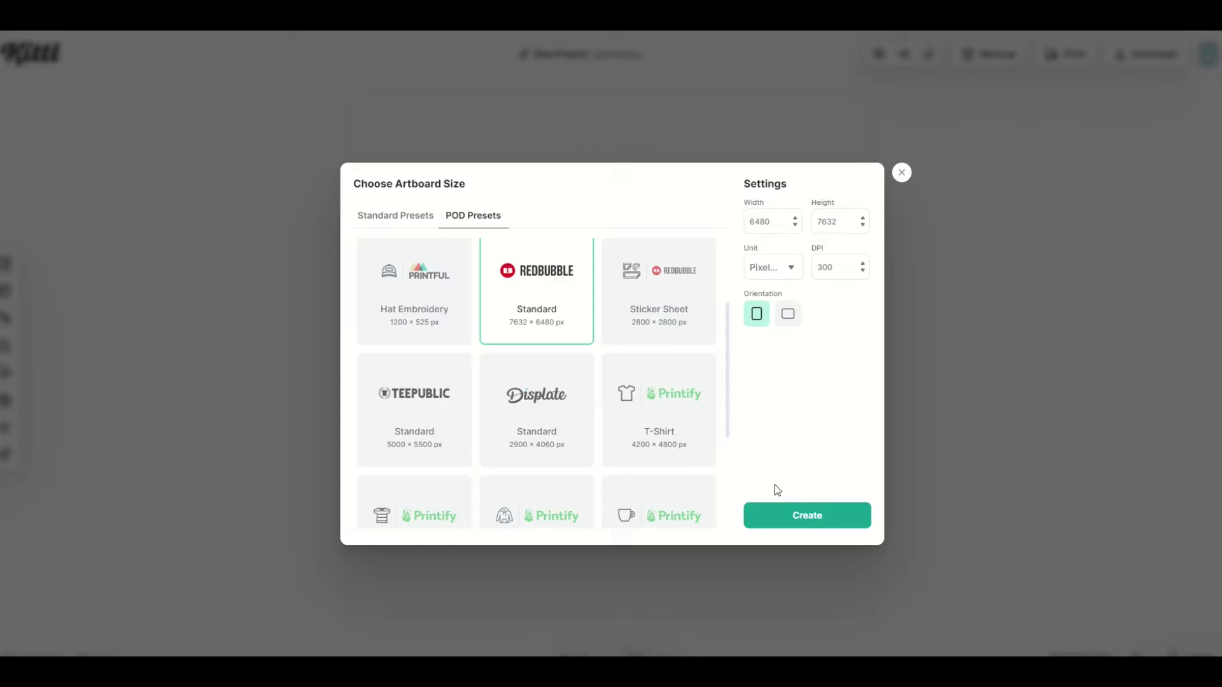
pyautogui.click(777, 513)
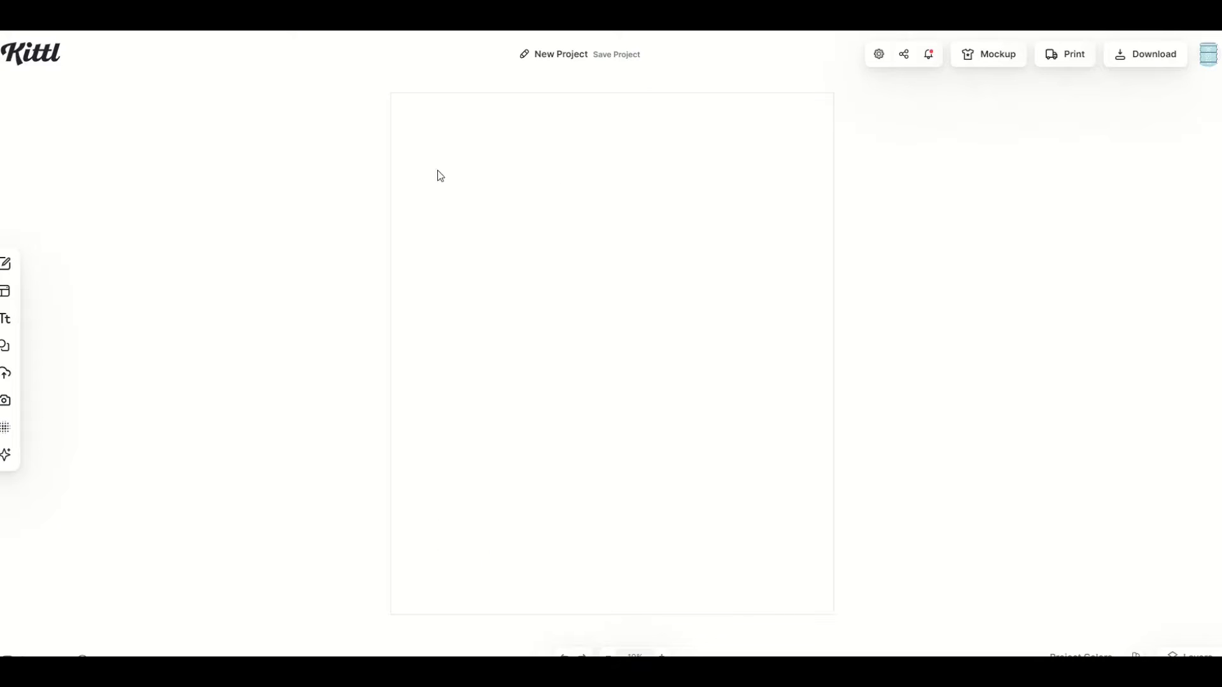
# Set the artboard background colour to light grey (#bababa).
pyautogui.click(478, 206)
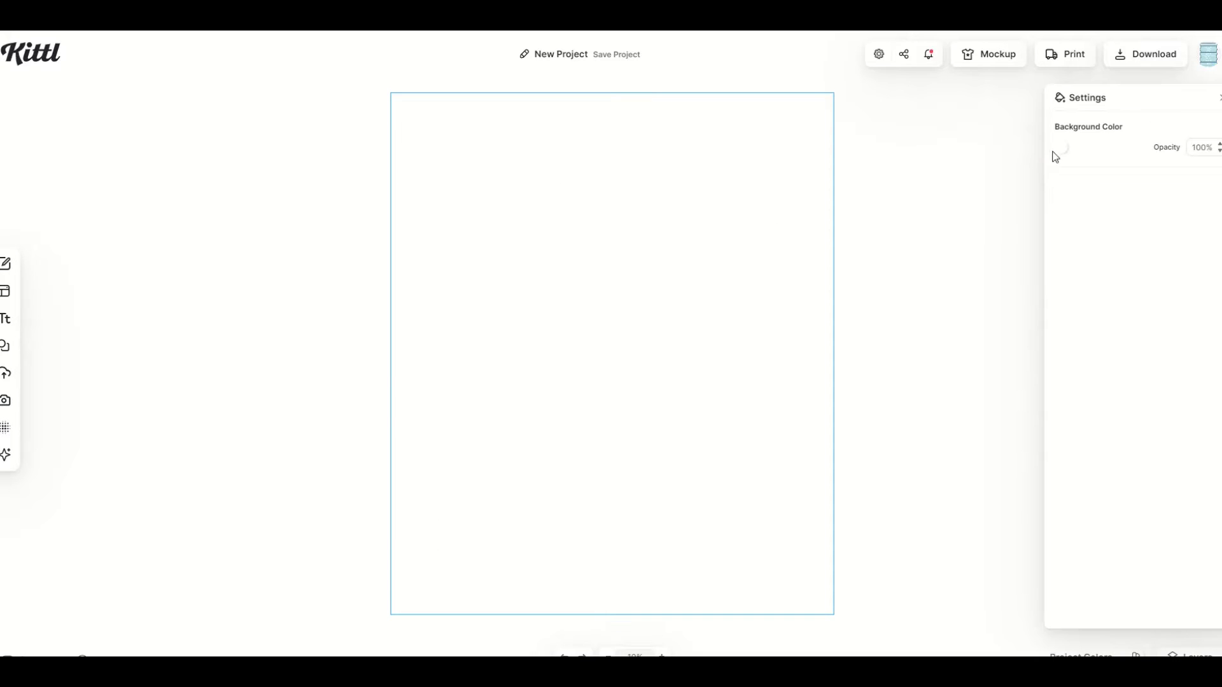
pyautogui.click(1061, 148)
pyautogui.moveTo(877, 191); pyautogui.dragTo(827, 205)
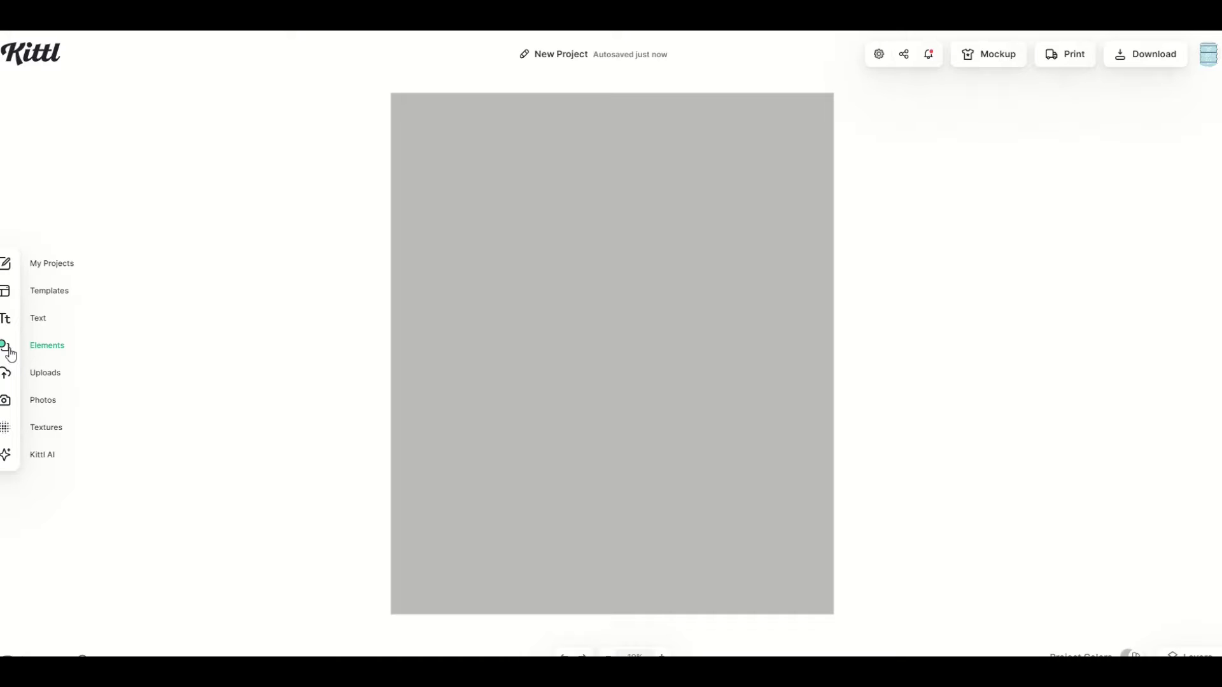
# Add the concentric-circles shape from Complex Shapes in Elements to the artboard.
pyautogui.click(9, 349)
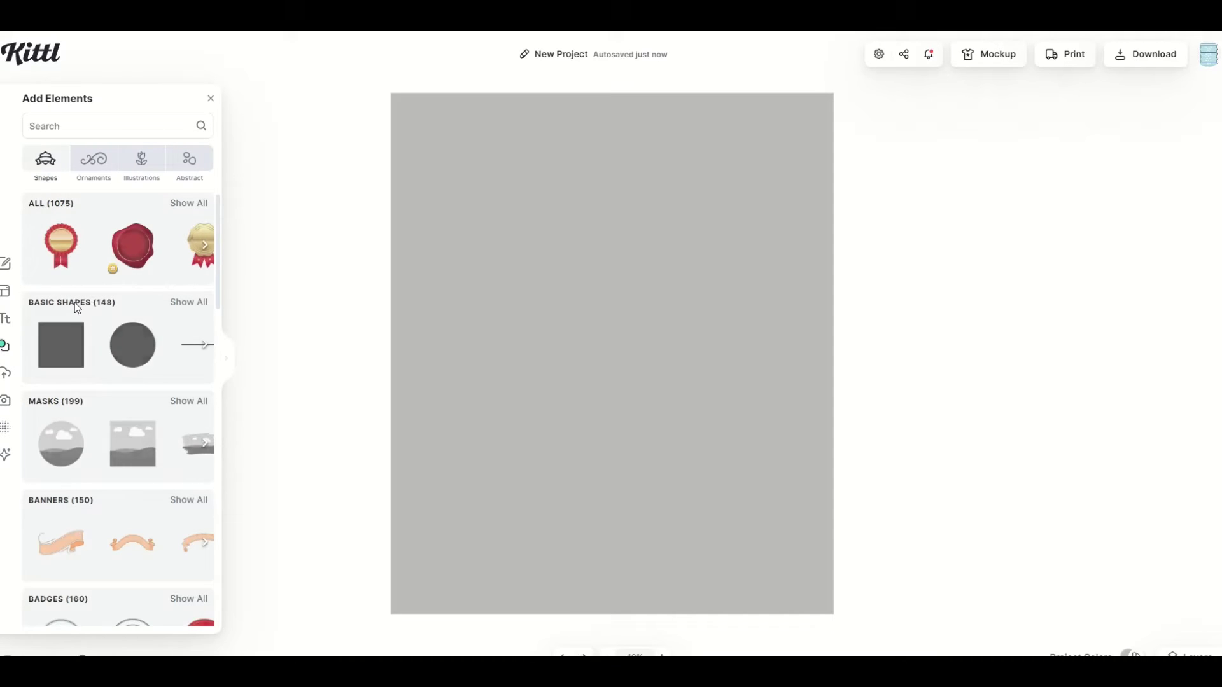
pyautogui.scroll(-8, 82, 347)
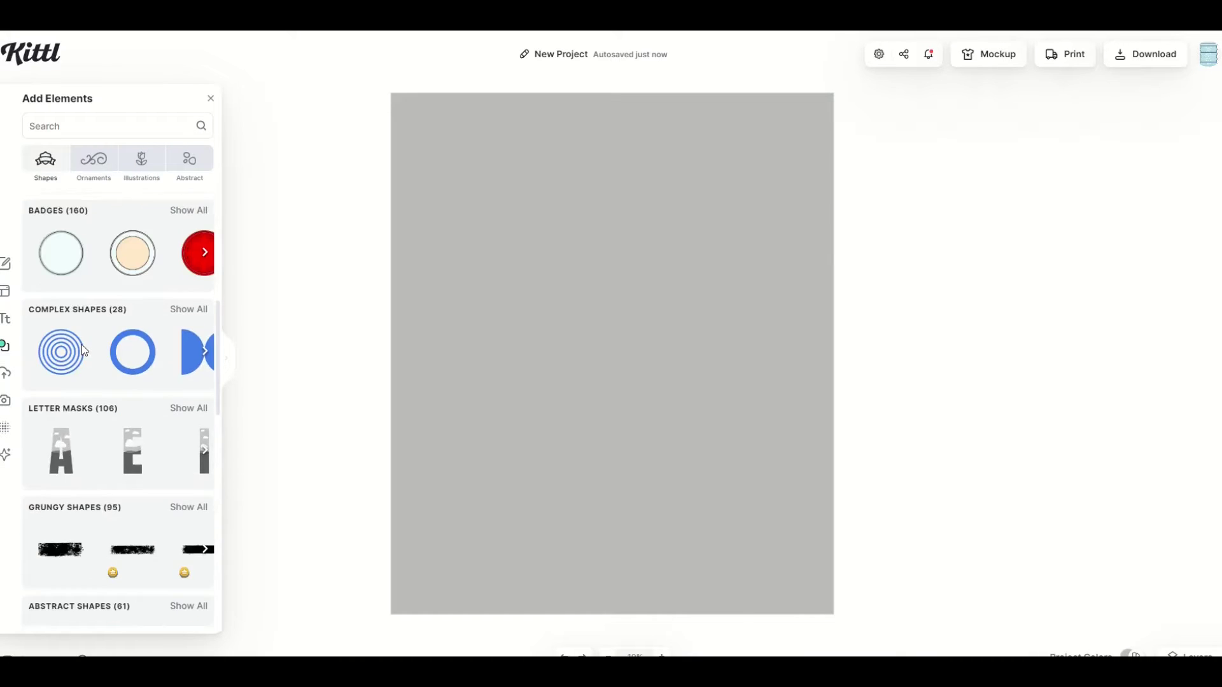
pyautogui.scroll(-4, 83, 356)
pyautogui.scroll(8, 76, 359)
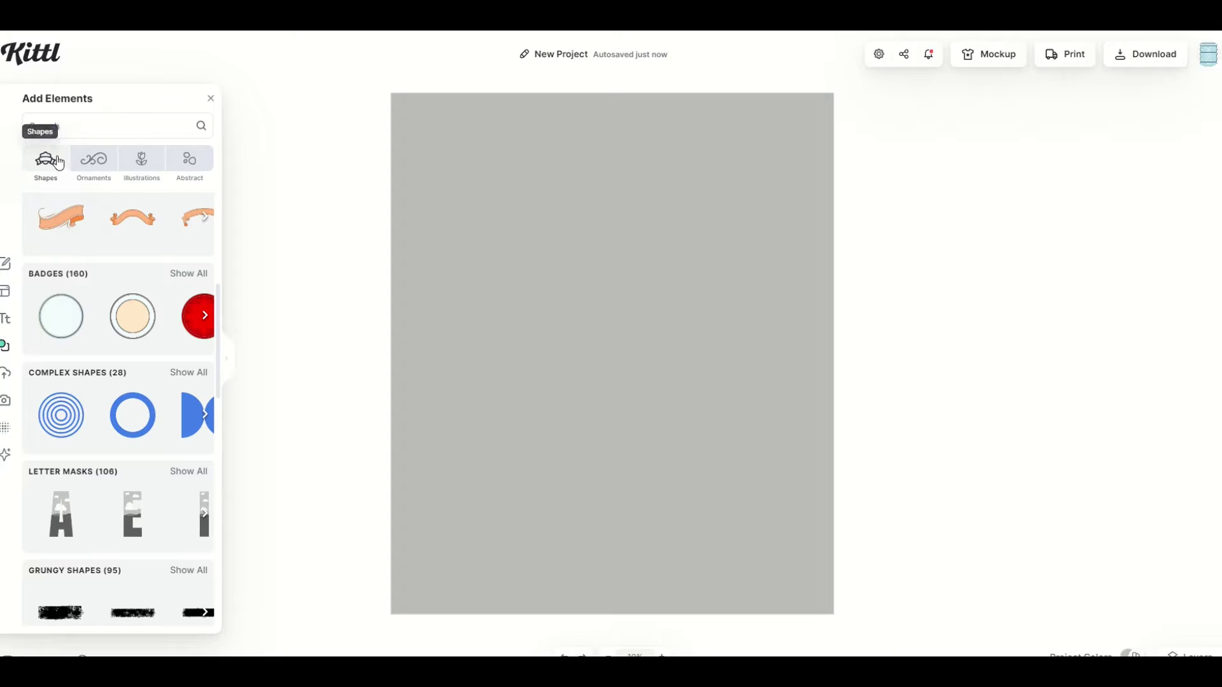
pyautogui.scroll(-1, 75, 289)
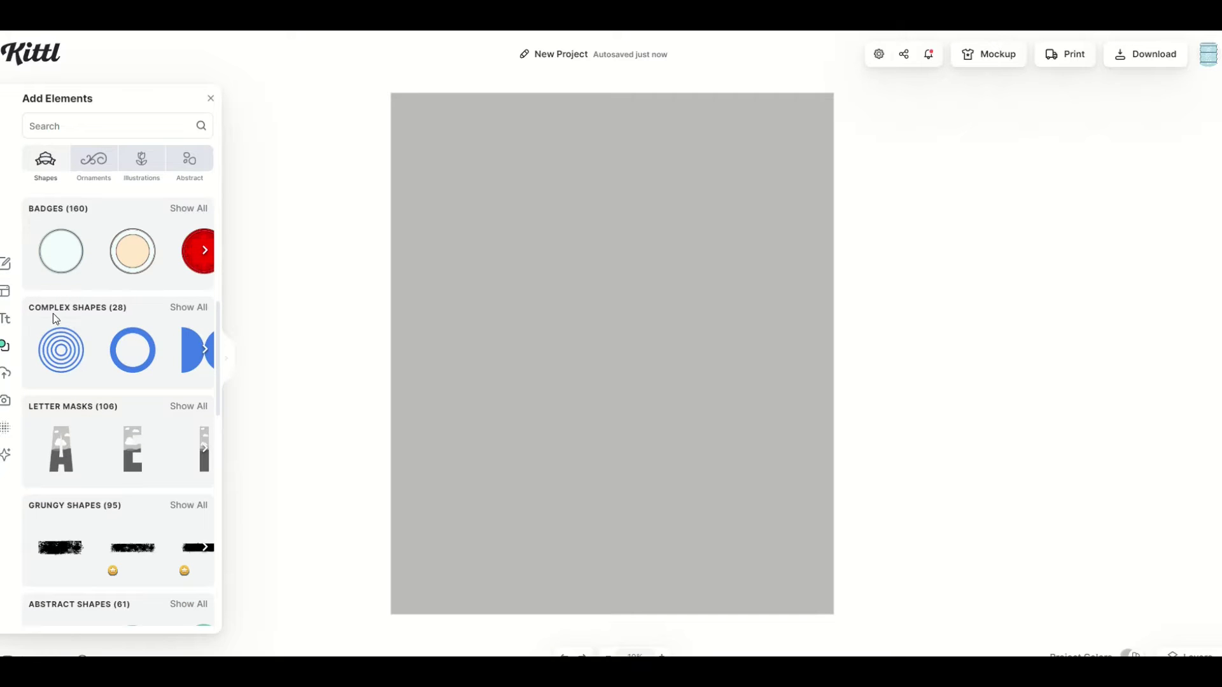
pyautogui.click(56, 347)
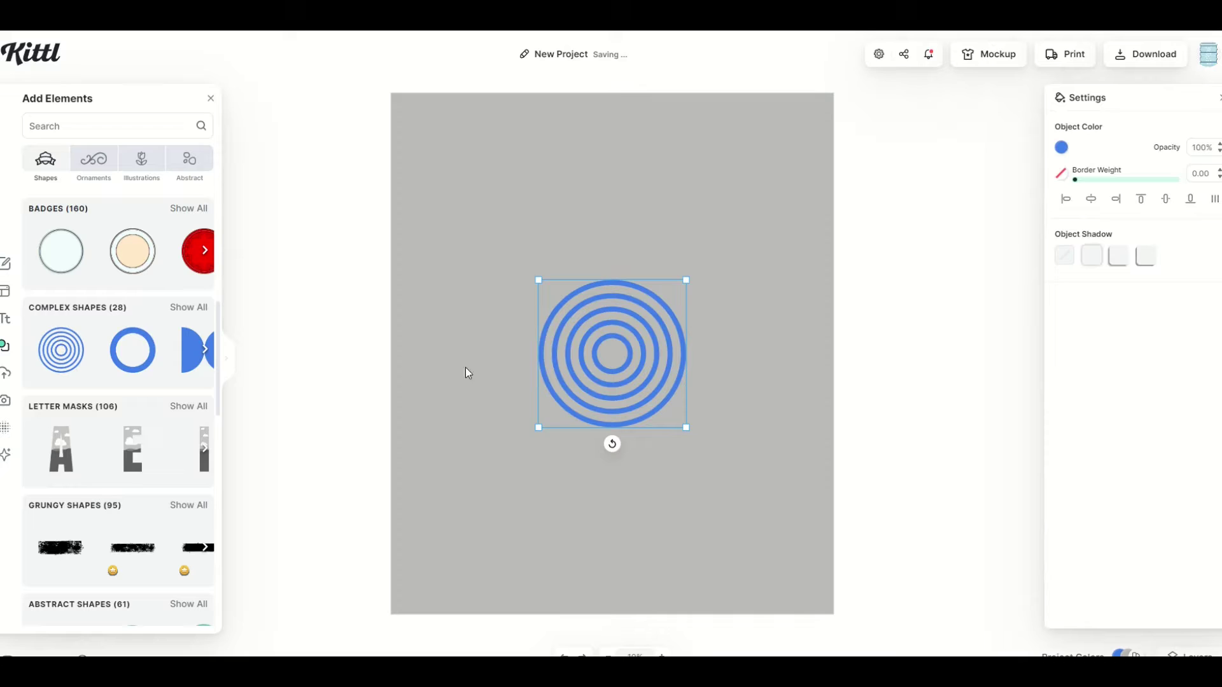
# Recolour the rings purple, deselect them, and browse the Illustrations category.
pyautogui.click(1061, 147)
pyautogui.moveTo(993, 205)
pyautogui.mouseDown()
pyautogui.moveTo(1009, 216)
pyautogui.moveTo(954, 251)
pyautogui.moveTo(976, 216)
pyautogui.moveTo(974, 264)
pyautogui.moveTo(1029, 290)
pyautogui.moveTo(966, 306)
pyautogui.moveTo(1005, 309)
pyautogui.moveTo(1064, 169)
pyautogui.moveTo(1091, 165)
pyautogui.mouseUp()
pyautogui.click(1012, 307)
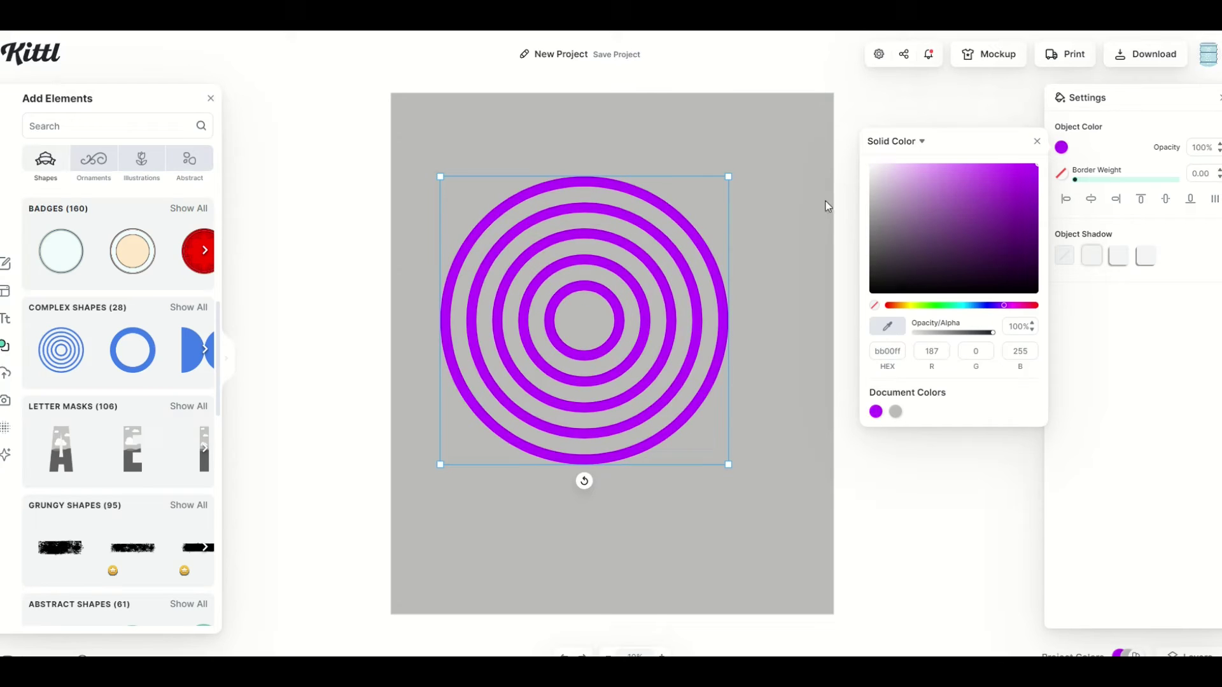
pyautogui.click(398, 210)
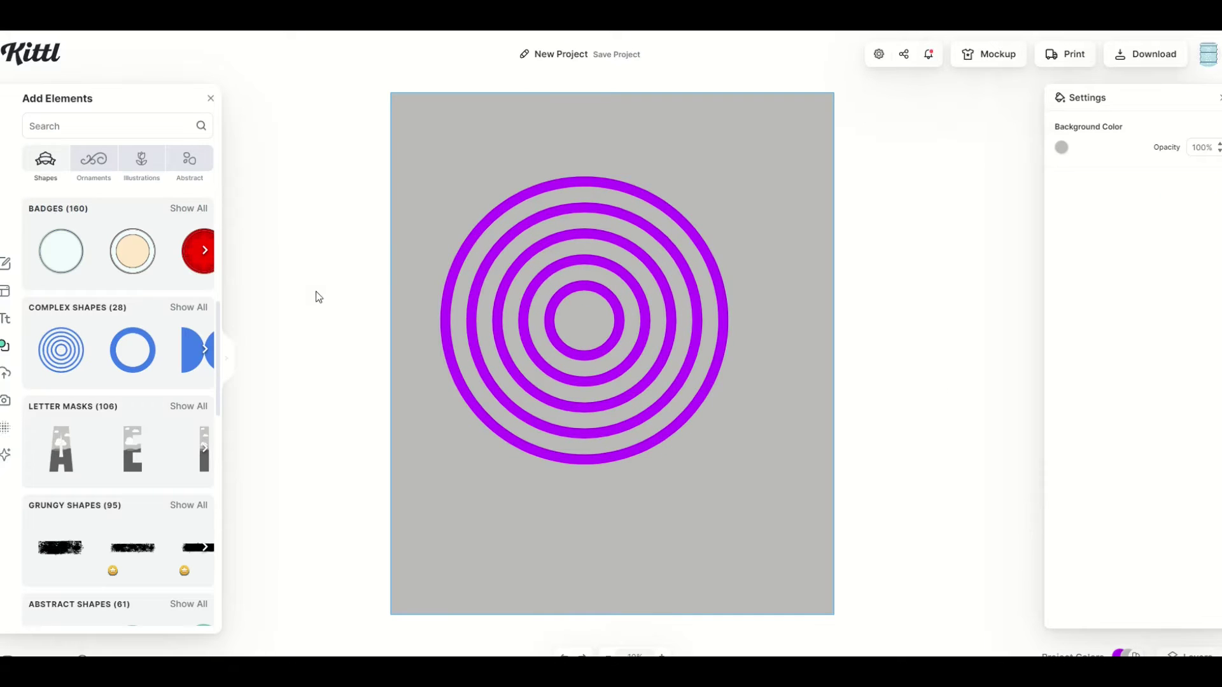
pyautogui.click(144, 161)
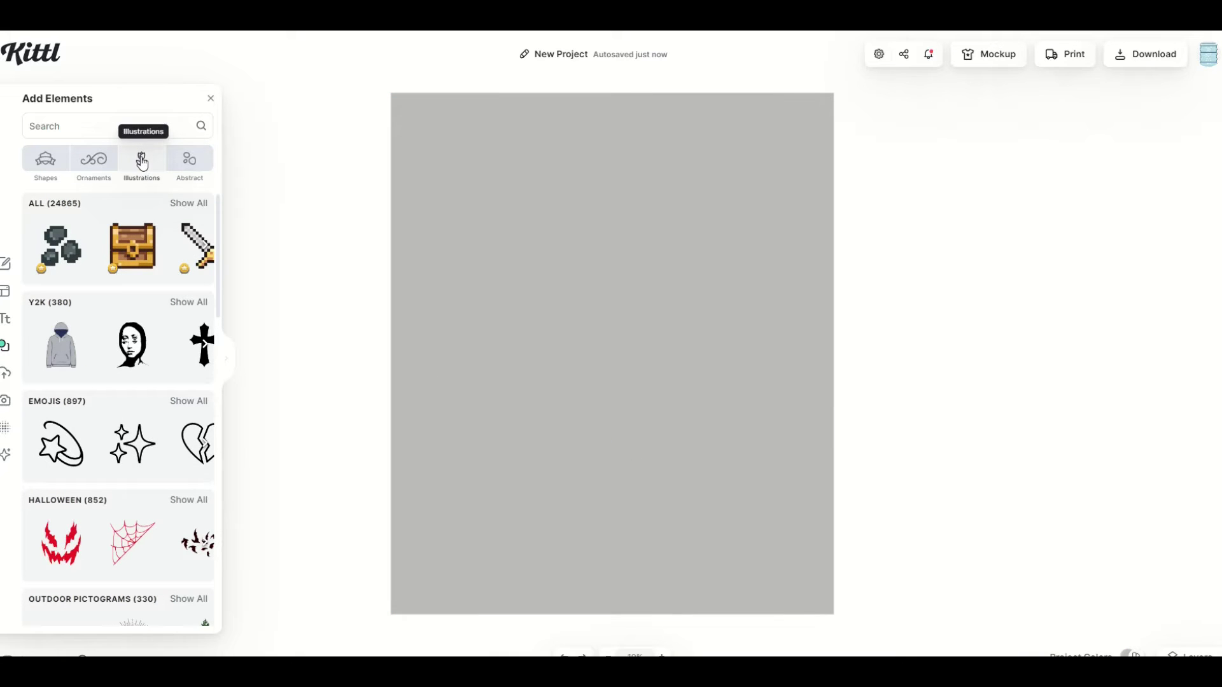
# Place the pink Vintage Flowers illustration, enlarge and nudge it, then delete it.
pyautogui.scroll(-6, 109, 267)
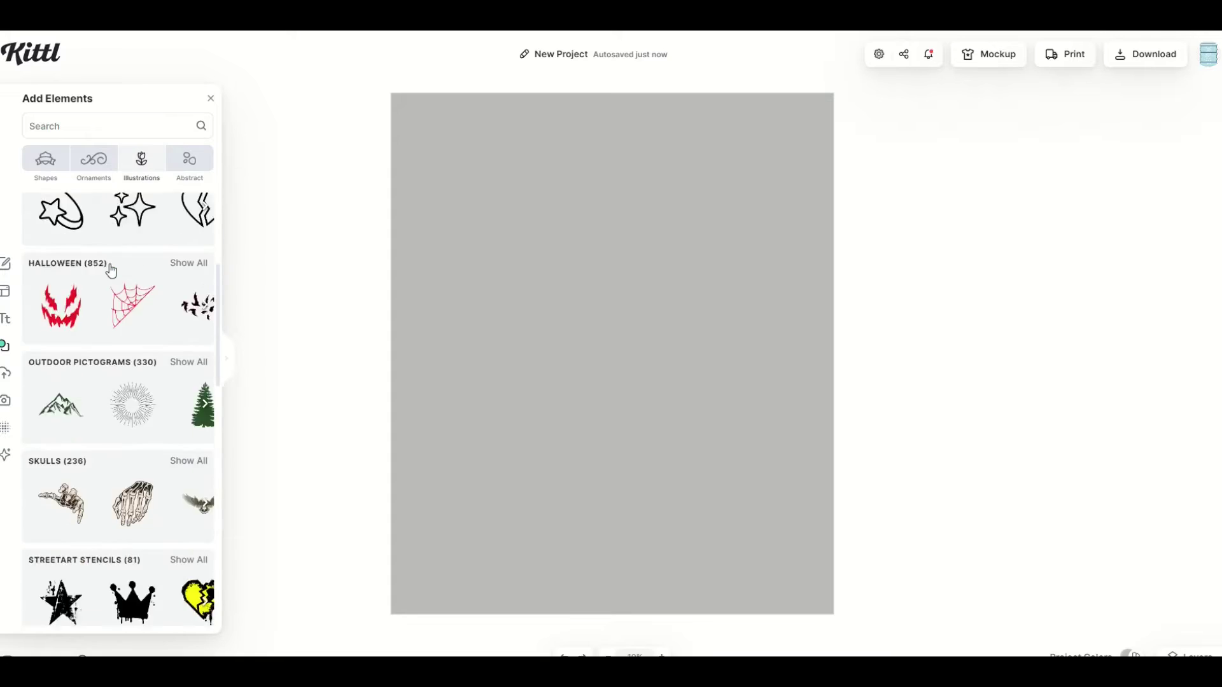
pyautogui.scroll(-10, 111, 271)
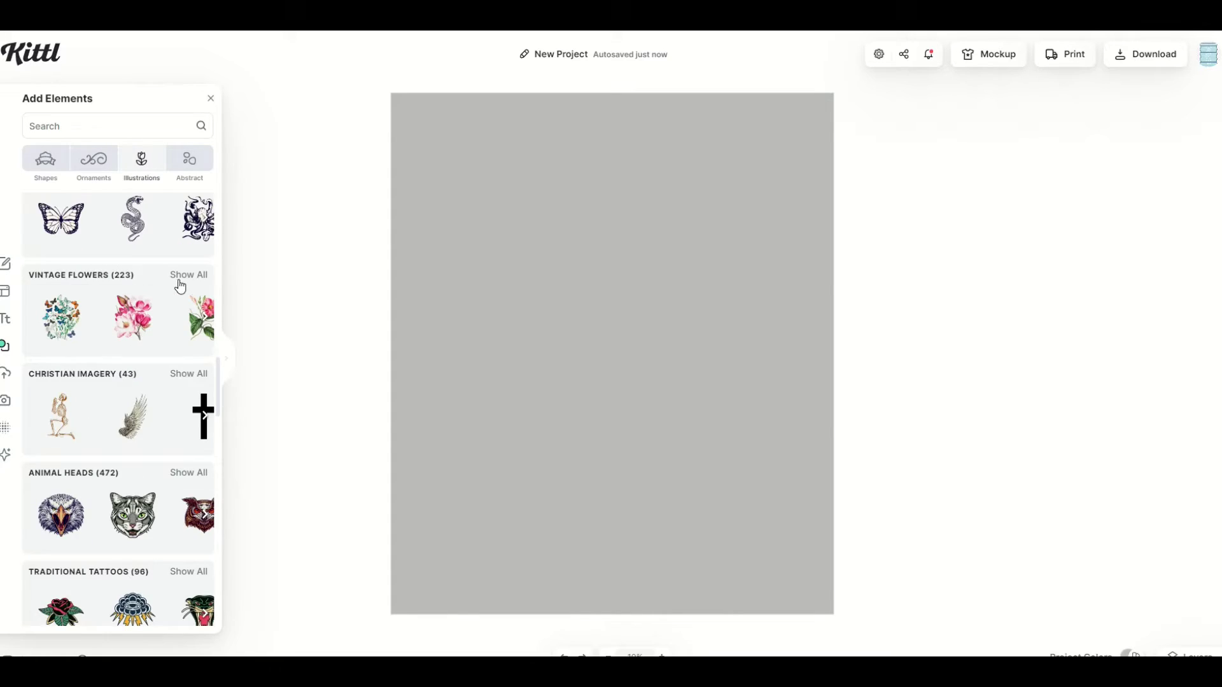
pyautogui.click(180, 281)
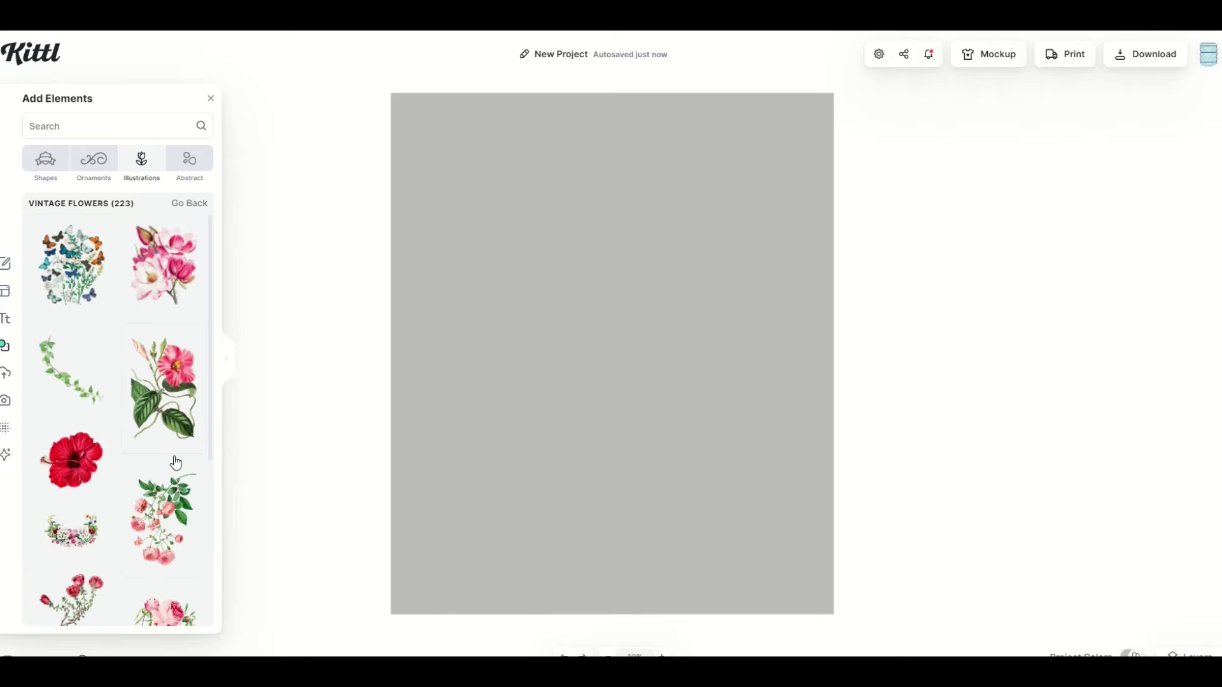
pyautogui.click(165, 371)
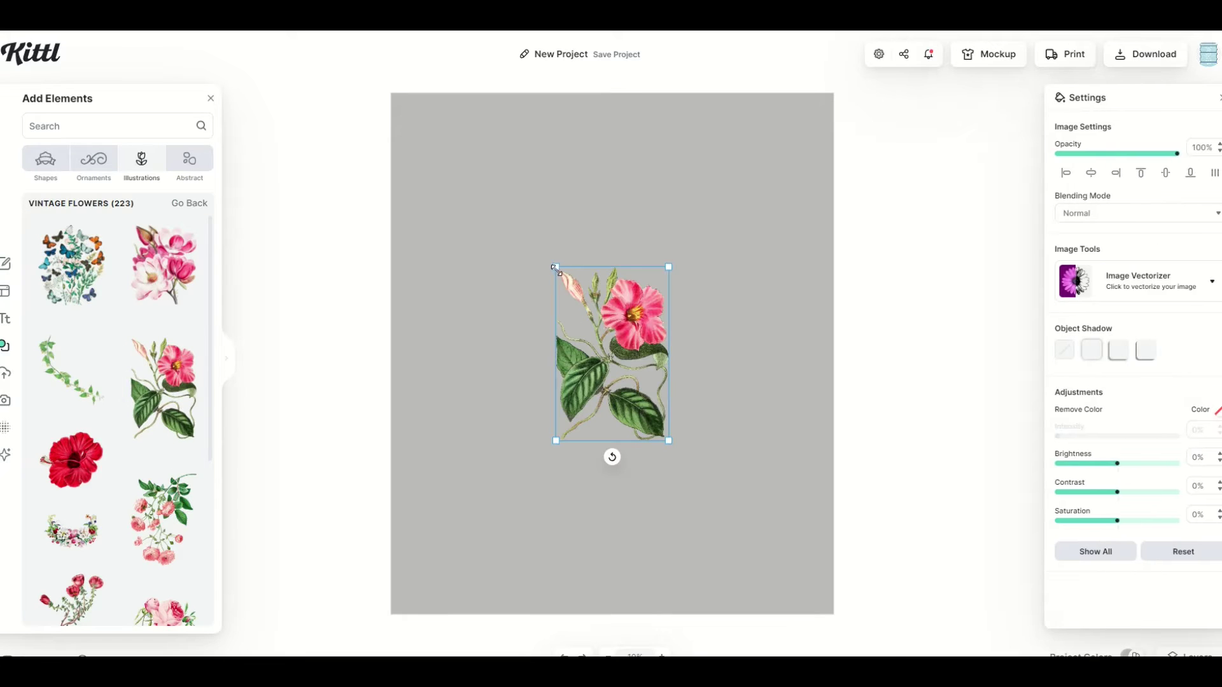
pyautogui.moveTo(556, 267); pyautogui.dragTo(414, 159)
pyautogui.moveTo(592, 241); pyautogui.dragTo(602, 255)
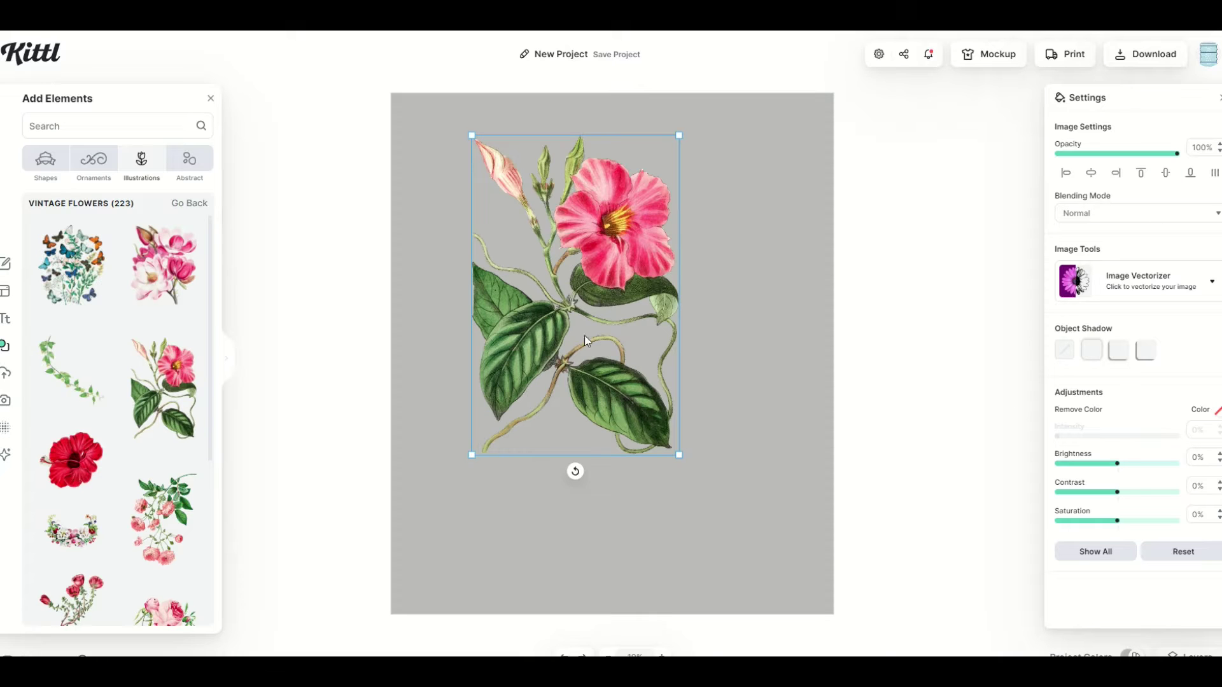
pyautogui.press('Delete')
# Add the red Halloween face illustration, recolour it black, and enlarge it.
pyautogui.click(141, 158)
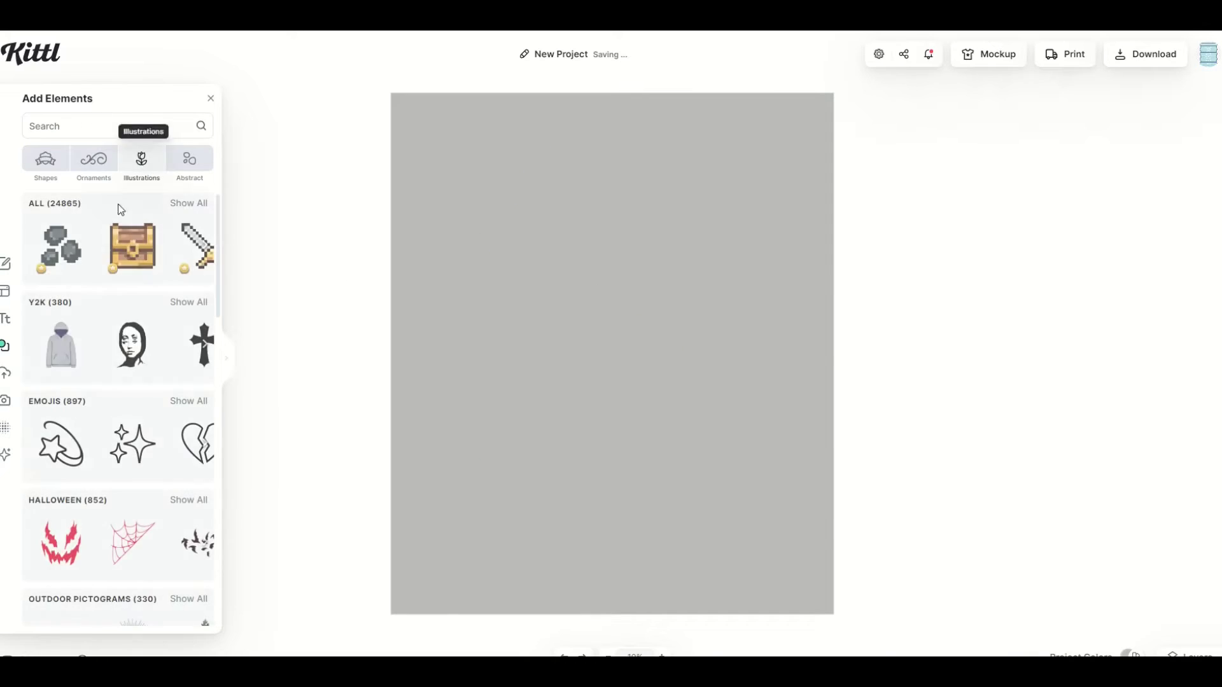
pyautogui.scroll(-3, 93, 284)
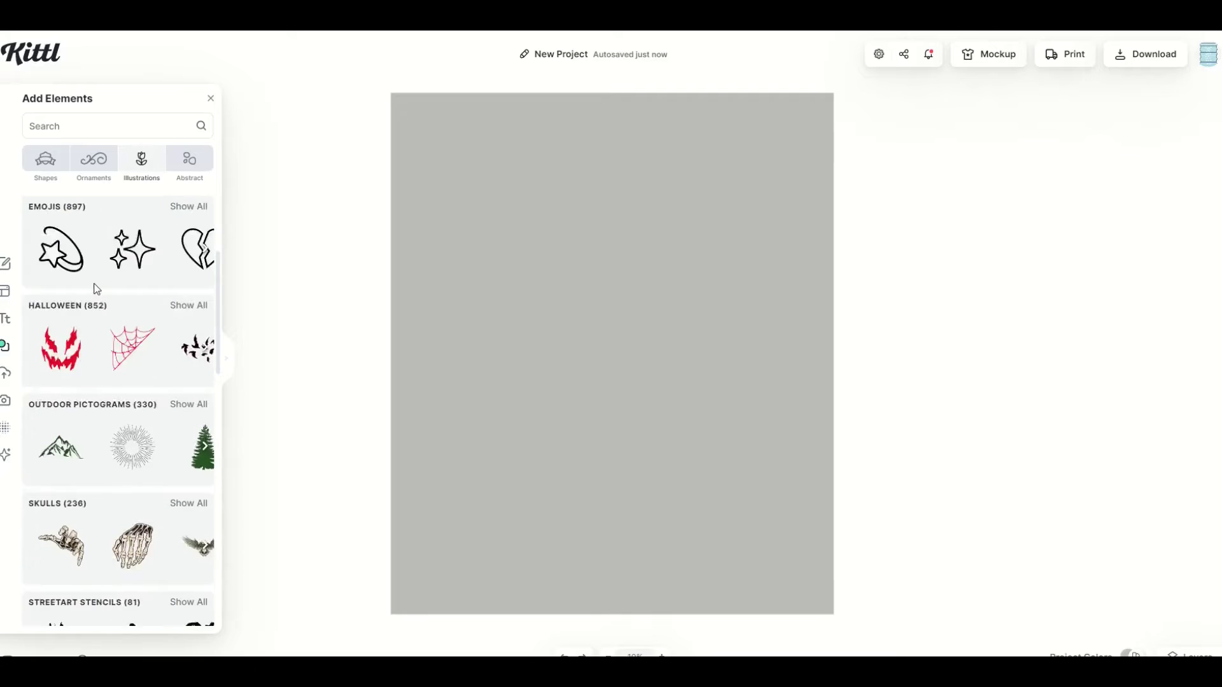
pyautogui.click(70, 366)
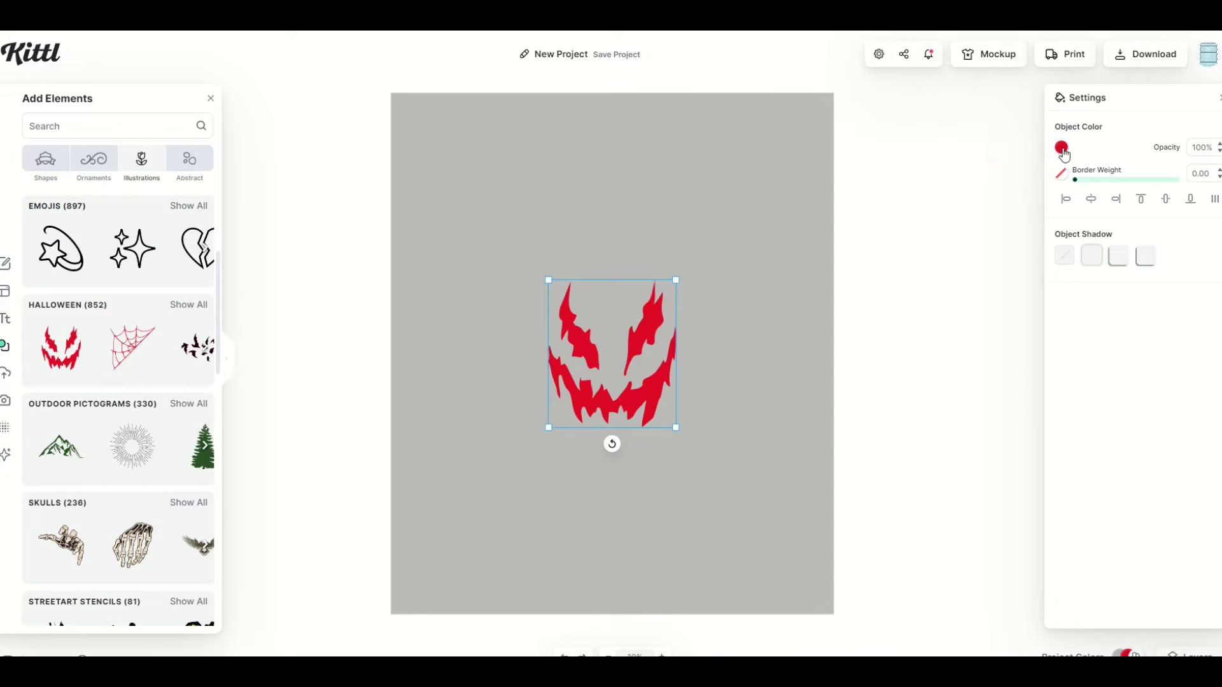
pyautogui.click(1062, 148)
pyautogui.moveTo(979, 204); pyautogui.dragTo(633, 367)
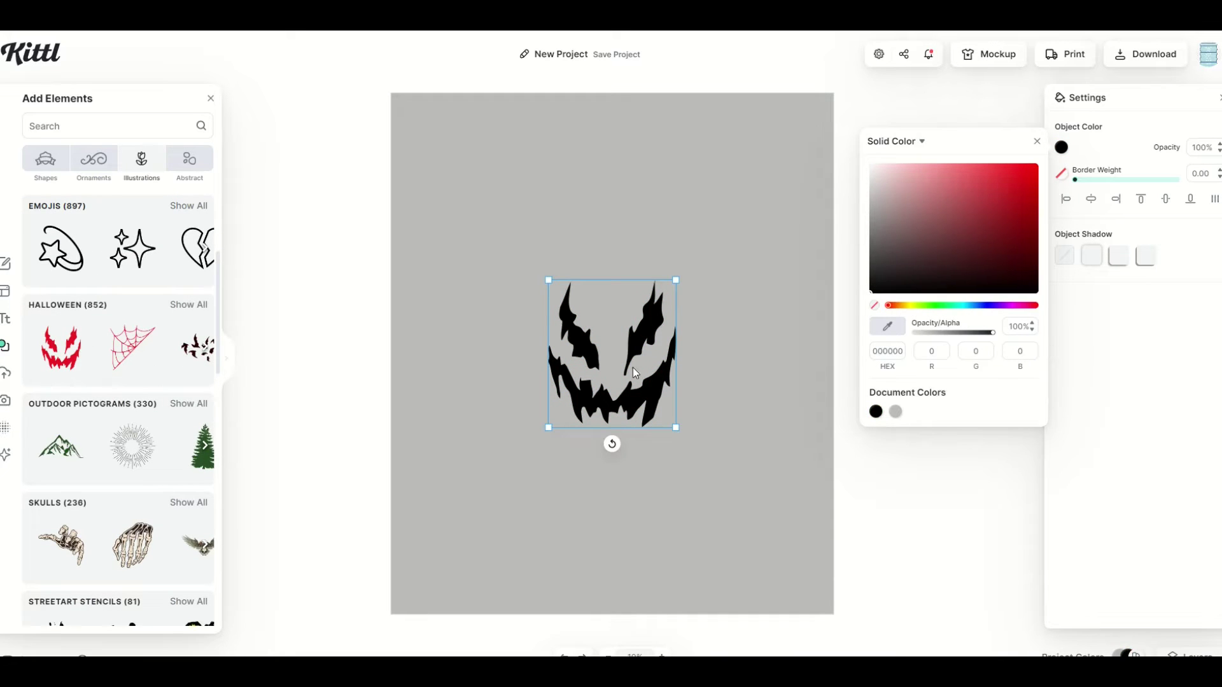
pyautogui.moveTo(547, 282); pyautogui.dragTo(427, 142)
pyautogui.moveTo(483, 251); pyautogui.dragTo(489, 262)
pyautogui.click(544, 492)
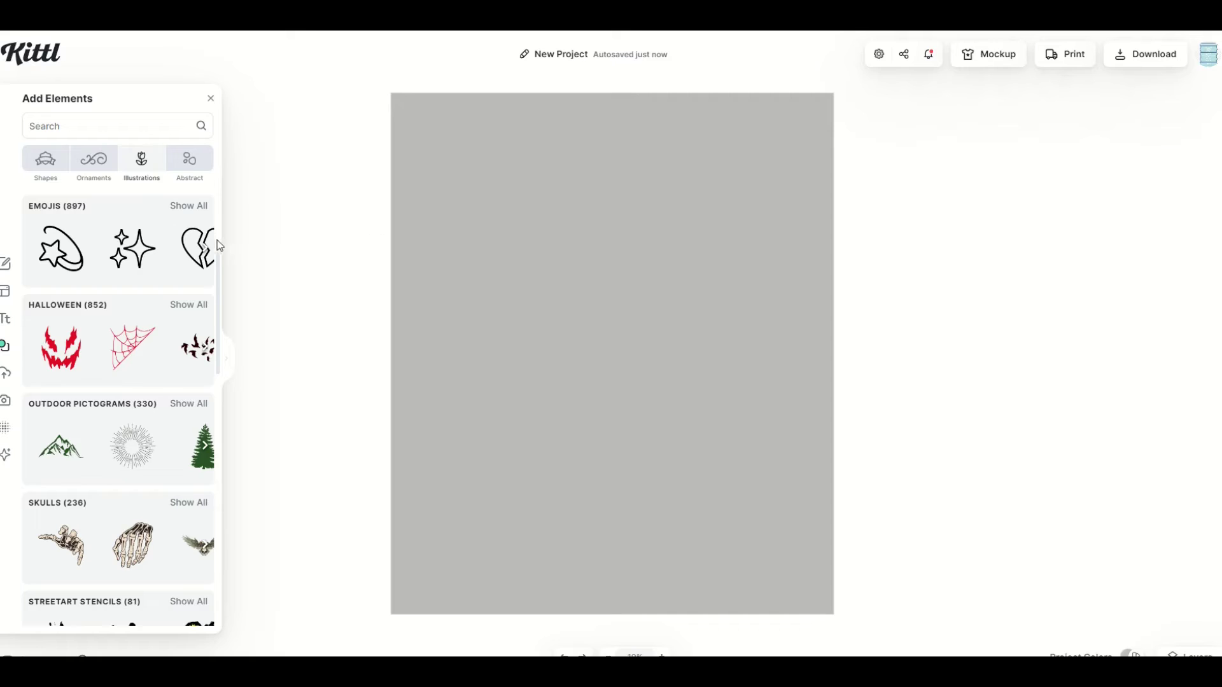
# Drag the red hibiscus from Vintage Flowers onto the canvas and enlarge it across the page.
pyautogui.scroll(-9, 204, 248)
pyautogui.scroll(-5, 156, 264)
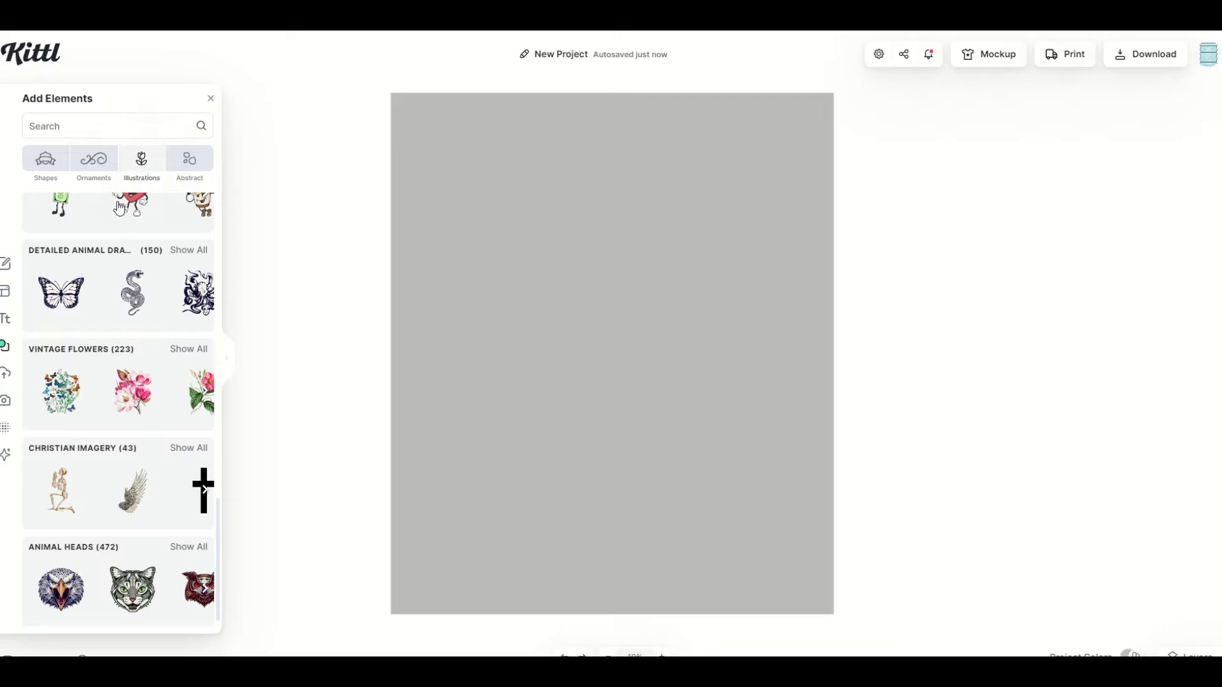
pyautogui.scroll(-1, 57, 373)
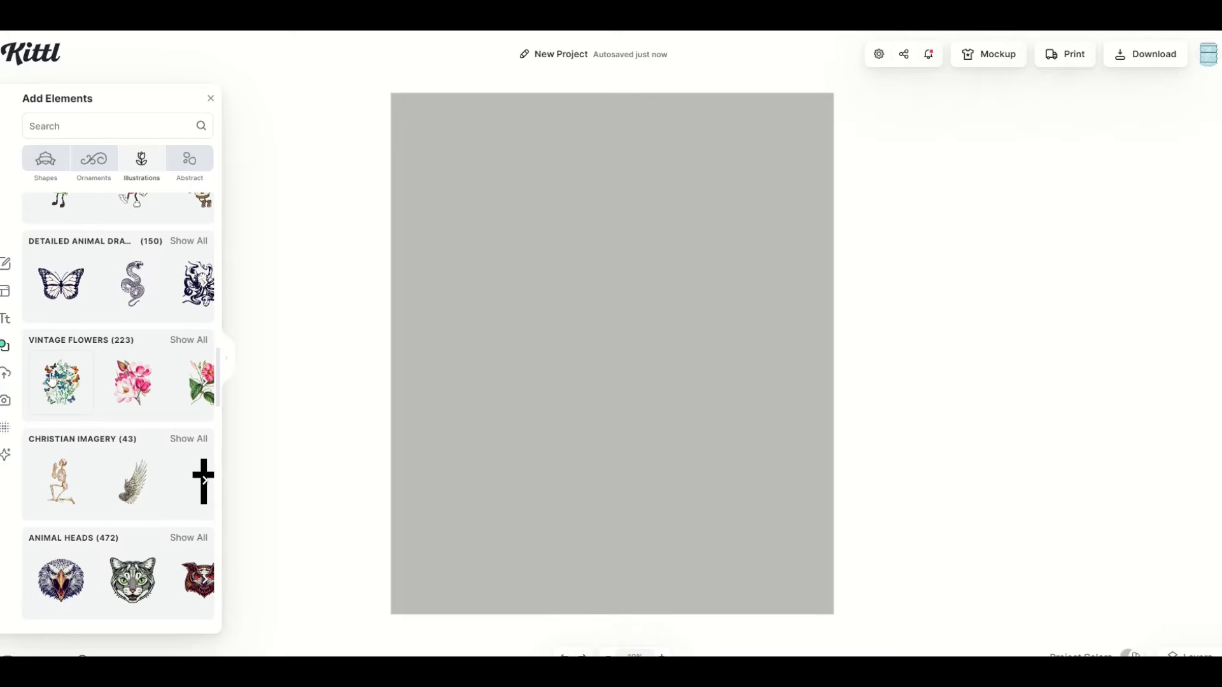
pyautogui.click(189, 341)
pyautogui.scroll(-3, 131, 338)
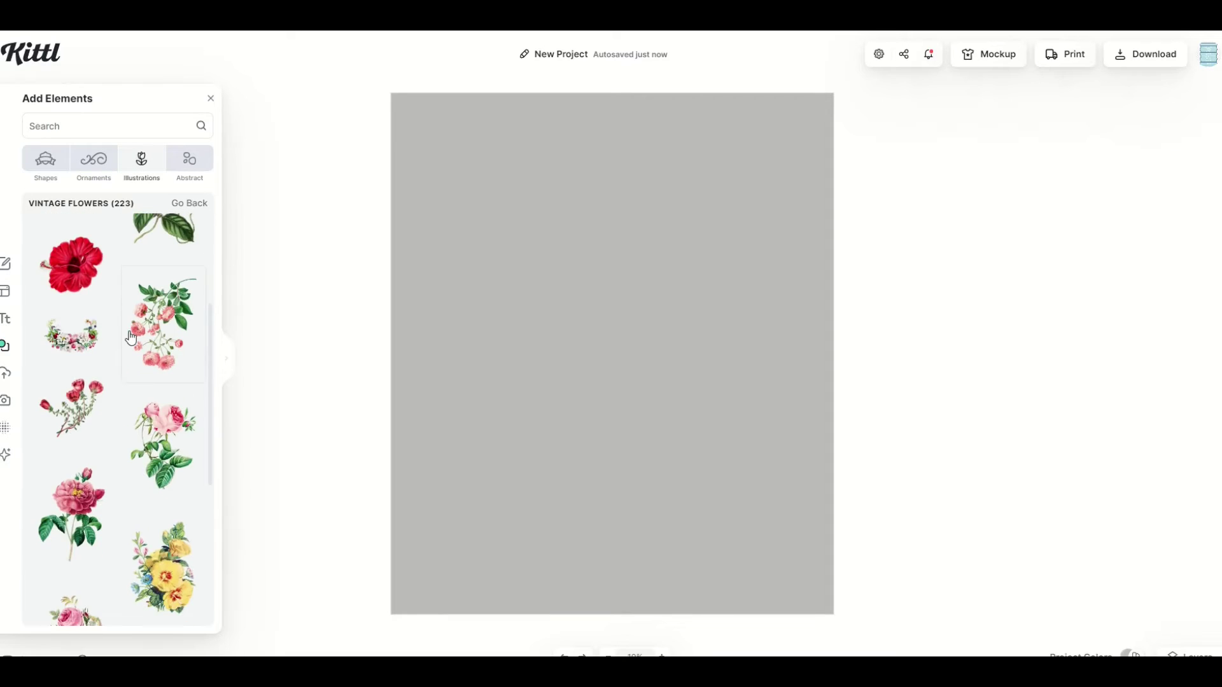
pyautogui.moveTo(319, 292); pyautogui.dragTo(546, 412)
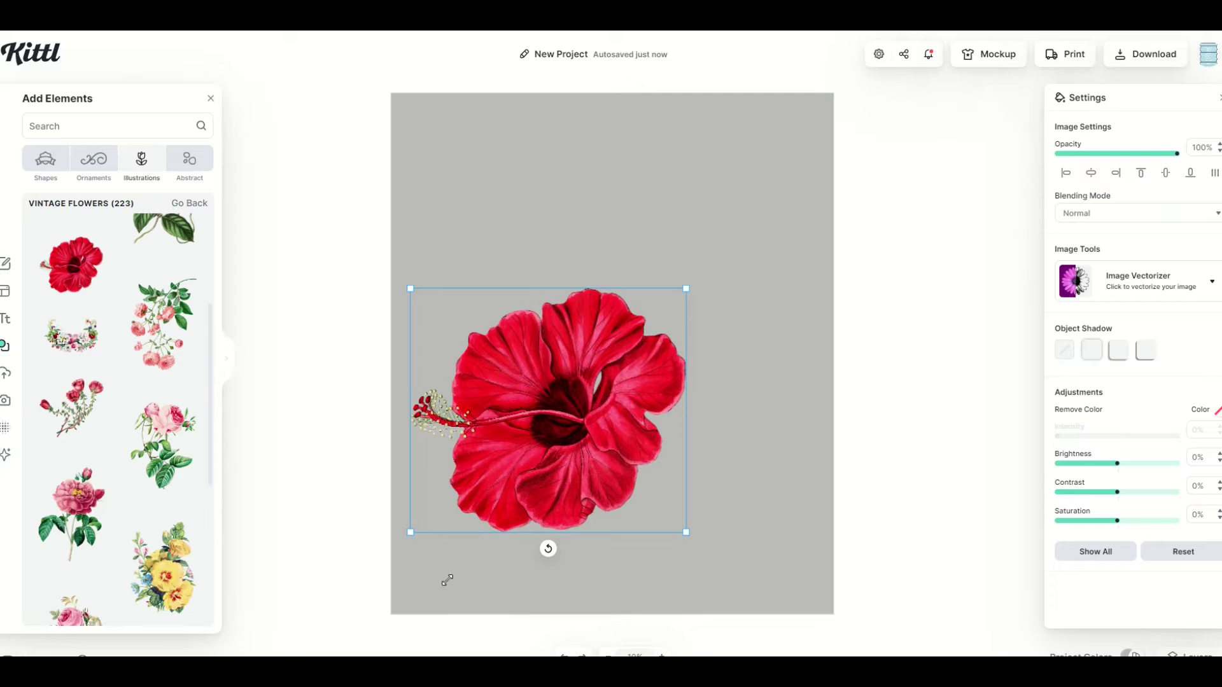
pyautogui.moveTo(685, 288)
pyautogui.mouseDown()
pyautogui.moveTo(763, 245)
pyautogui.moveTo(821, 191)
pyautogui.moveTo(671, 290)
pyautogui.mouseUp()
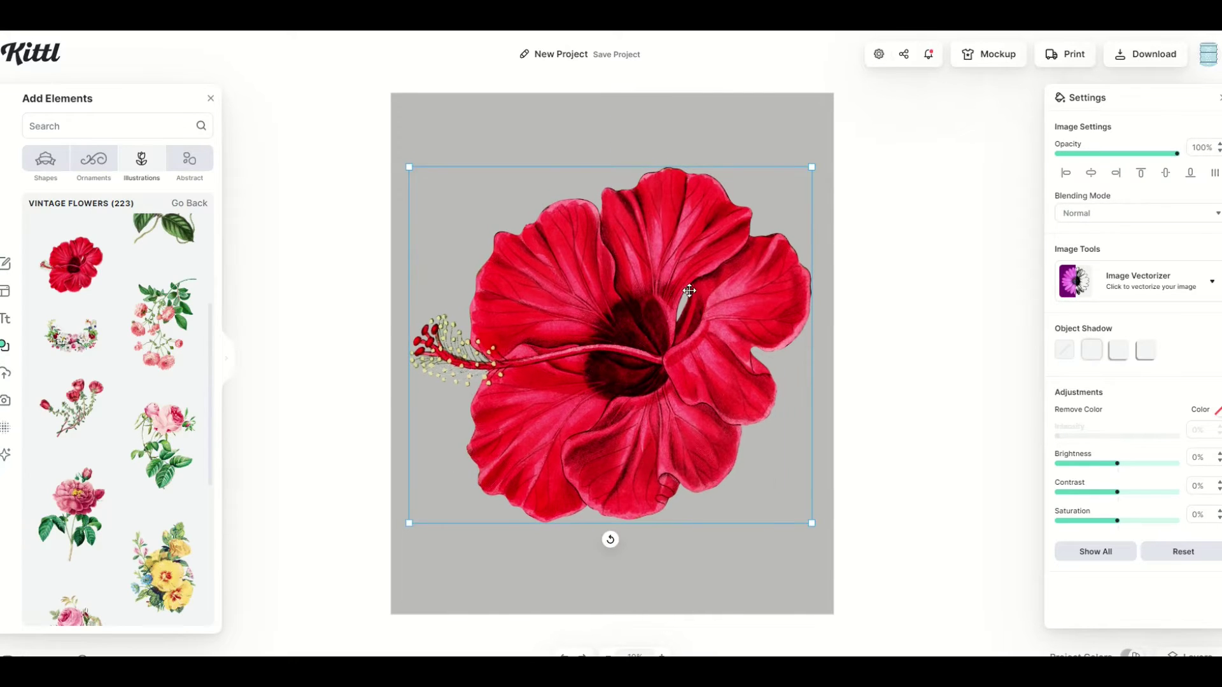
pyautogui.click(1116, 293)
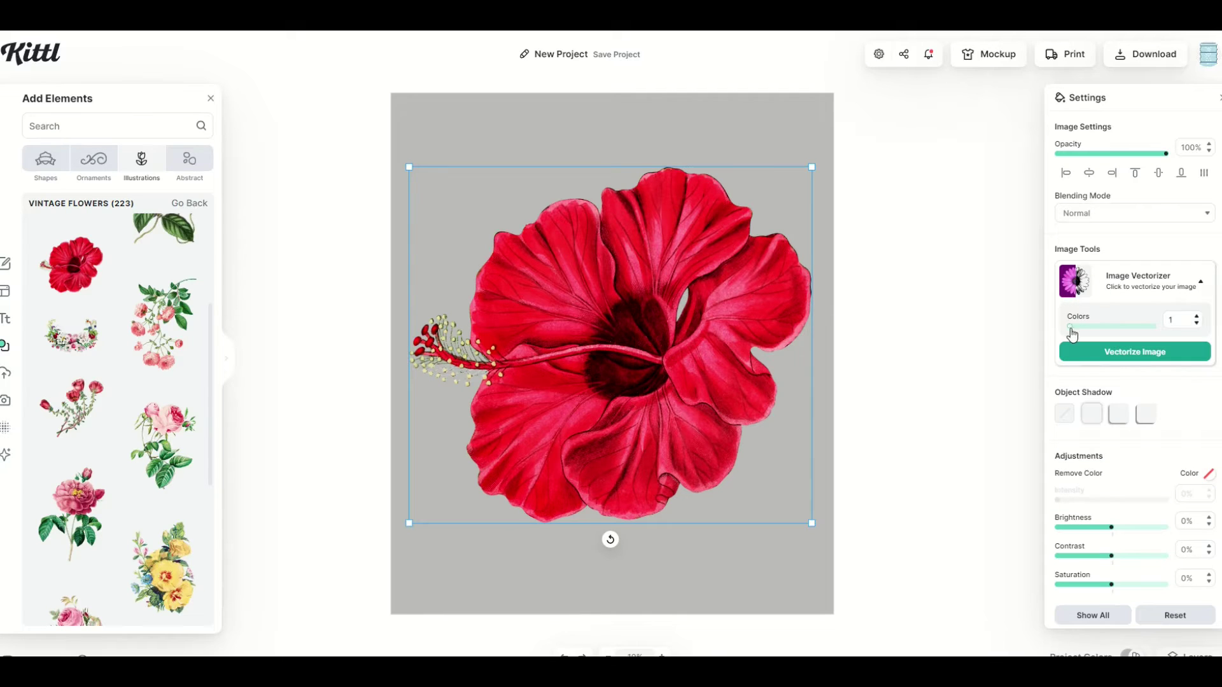
pyautogui.moveTo(1075, 334)
pyautogui.mouseDown()
pyautogui.moveTo(1158, 336)
pyautogui.moveTo(1061, 336)
pyautogui.mouseUp()
pyautogui.click(1064, 348)
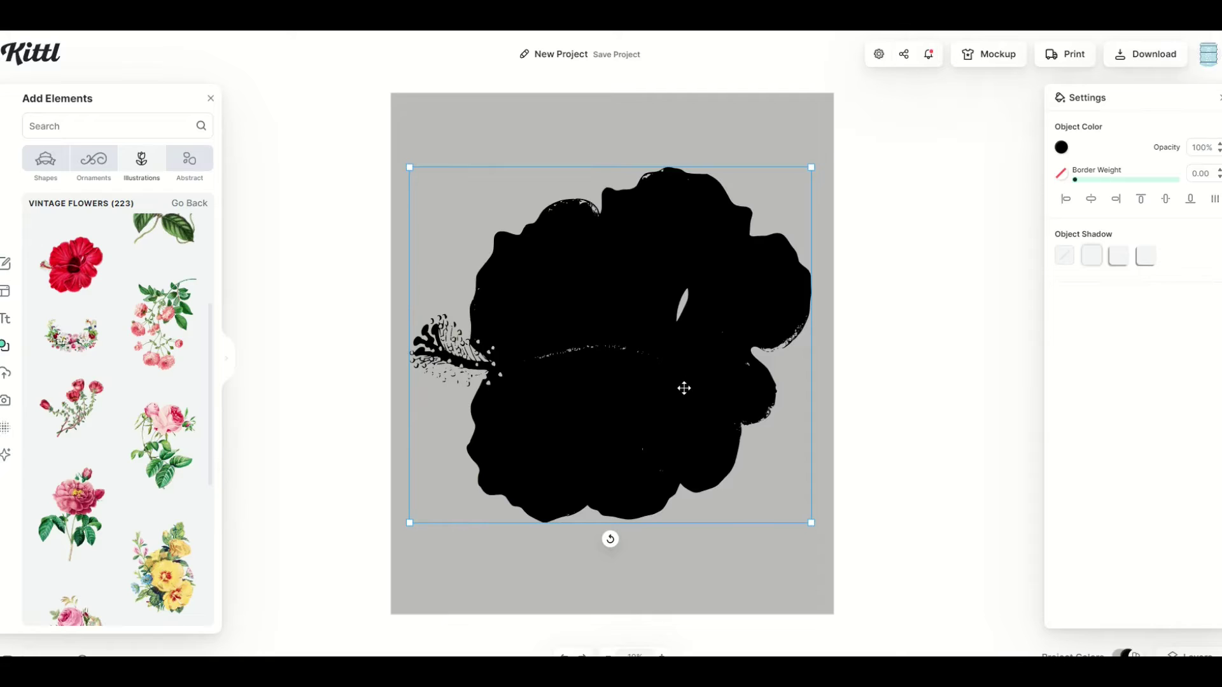
pyautogui.hotkey('ctrl', 'z')
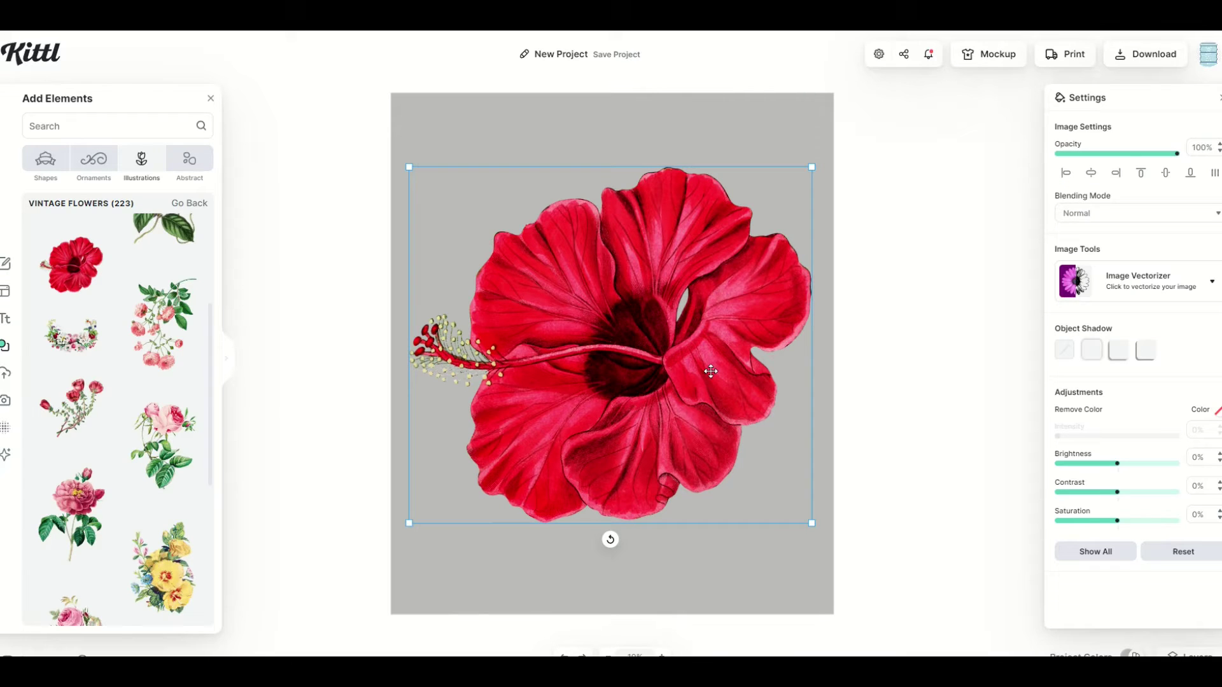
# Vectorize the hibiscus with the Image Vectorizer colour count set to 16.
pyautogui.click(1088, 286)
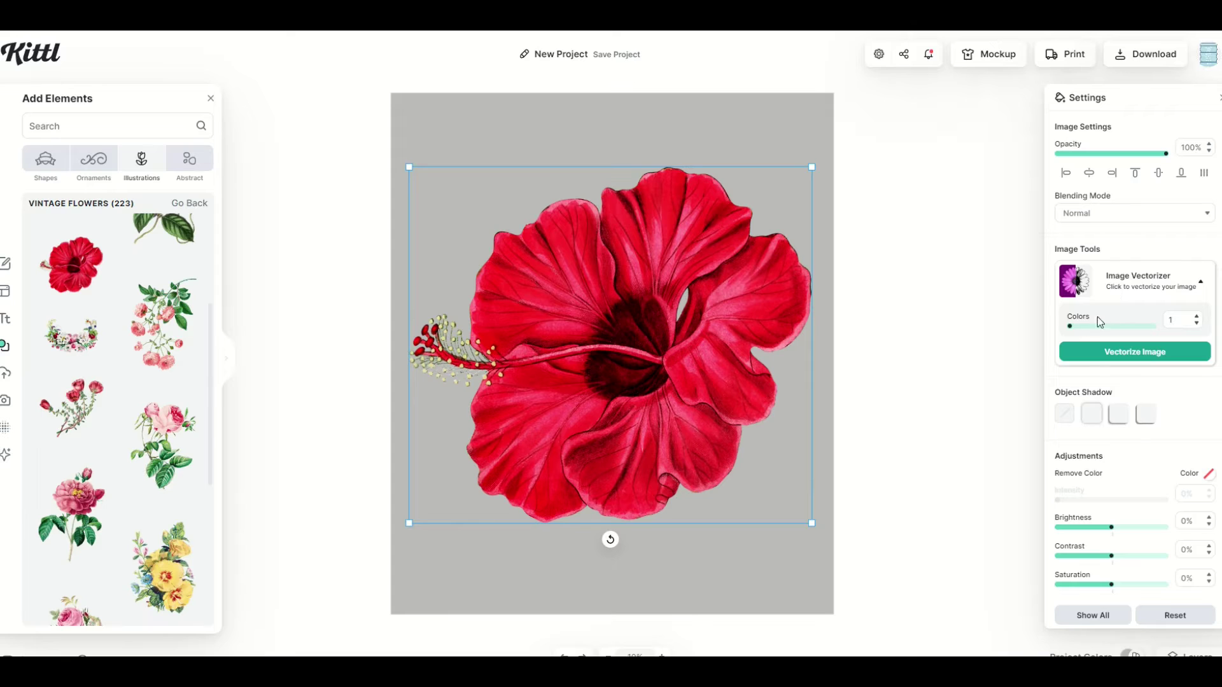
pyautogui.moveTo(1073, 332); pyautogui.dragTo(1155, 332)
pyautogui.click(1166, 355)
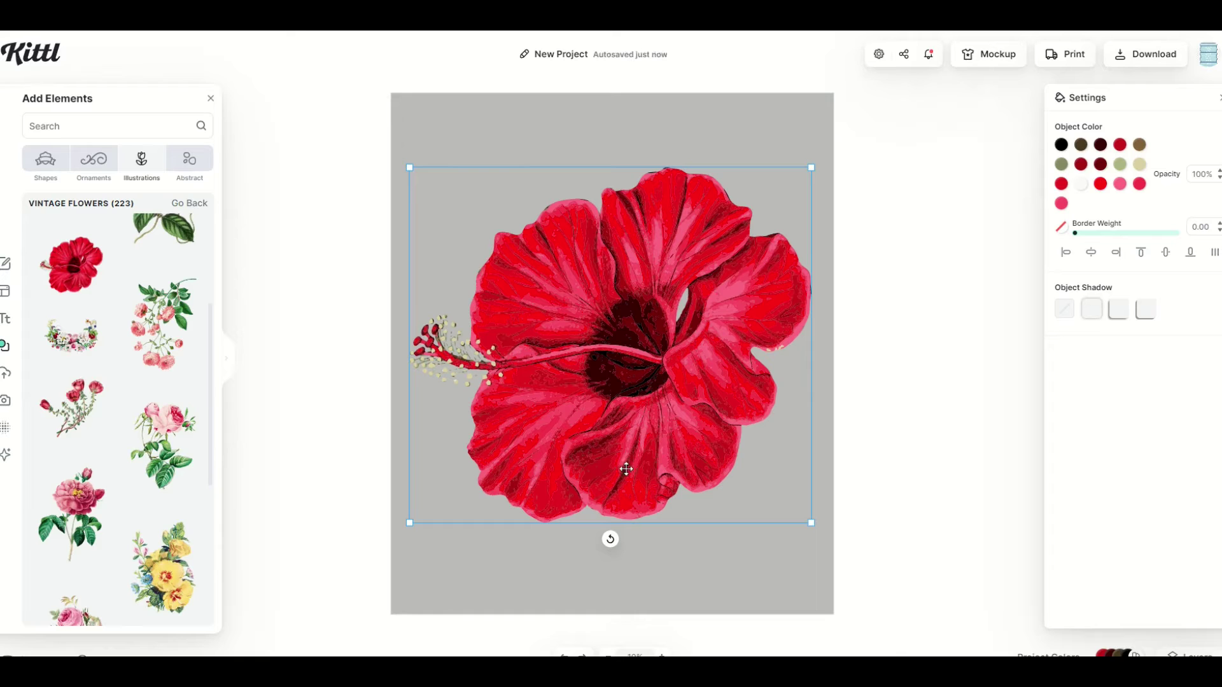
# Adjust one of the vectorized hibiscus's red colours in the Solid Color picker.
pyautogui.click(1005, 159)
pyautogui.click(691, 250)
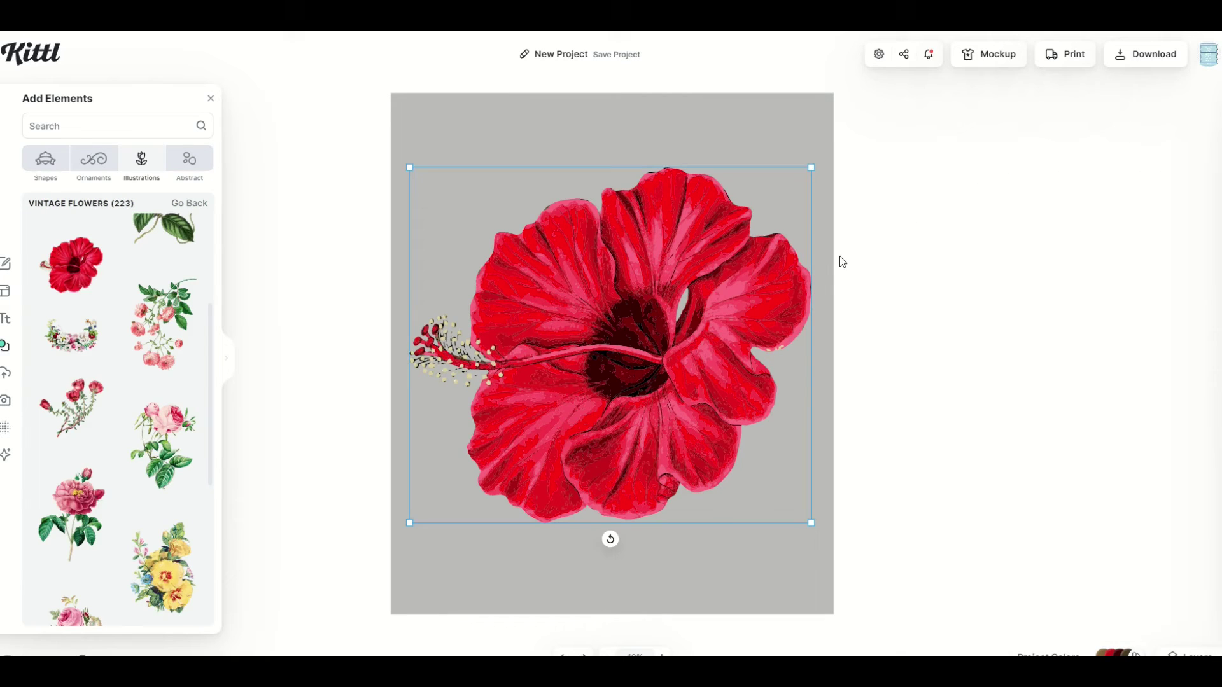
pyautogui.click(1100, 184)
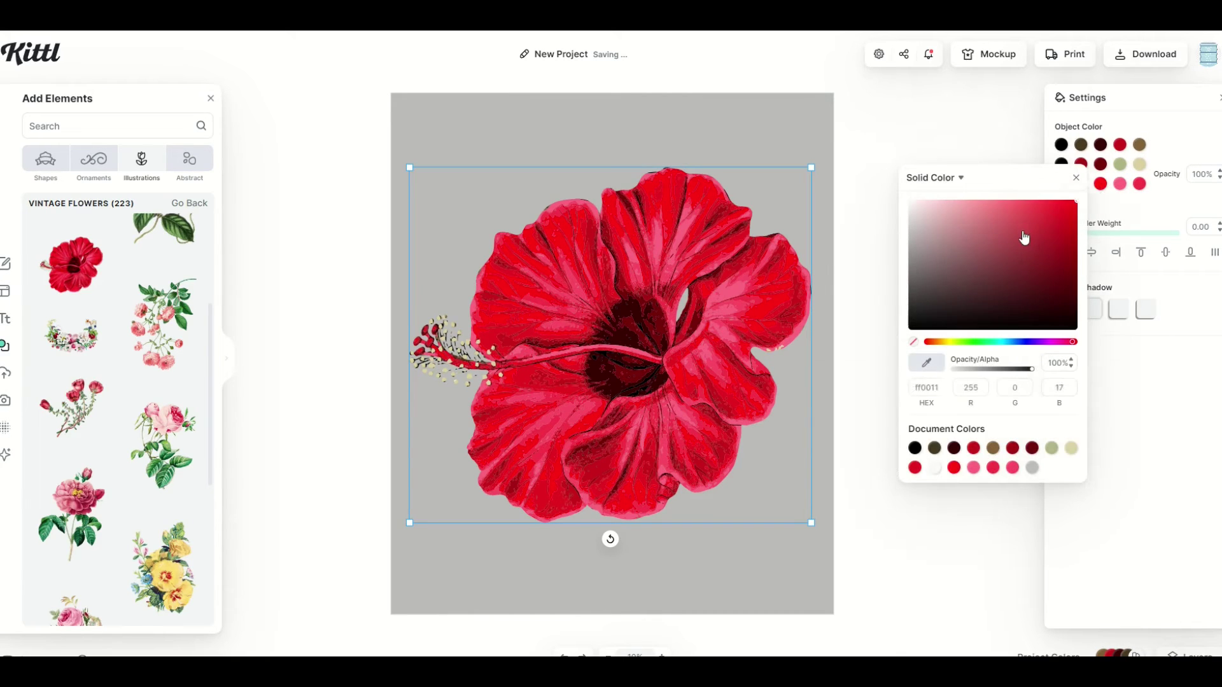
pyautogui.moveTo(1023, 238); pyautogui.dragTo(1139, 199)
pyautogui.click(643, 331)
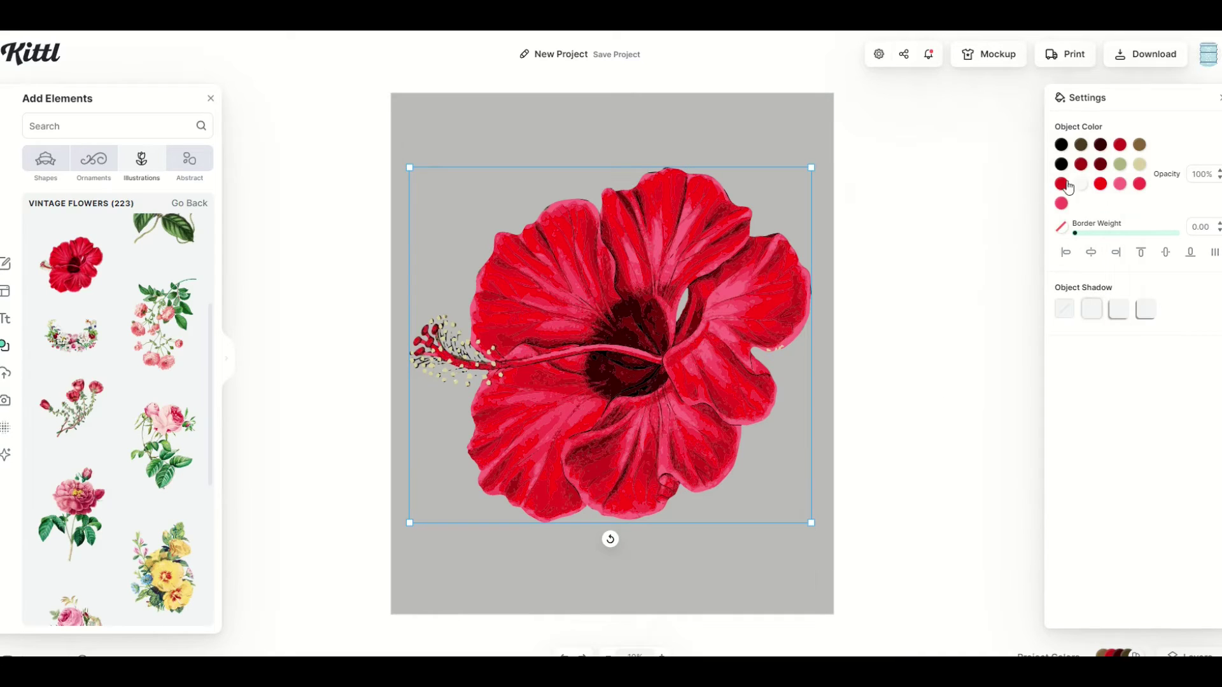
pyautogui.click(1063, 166)
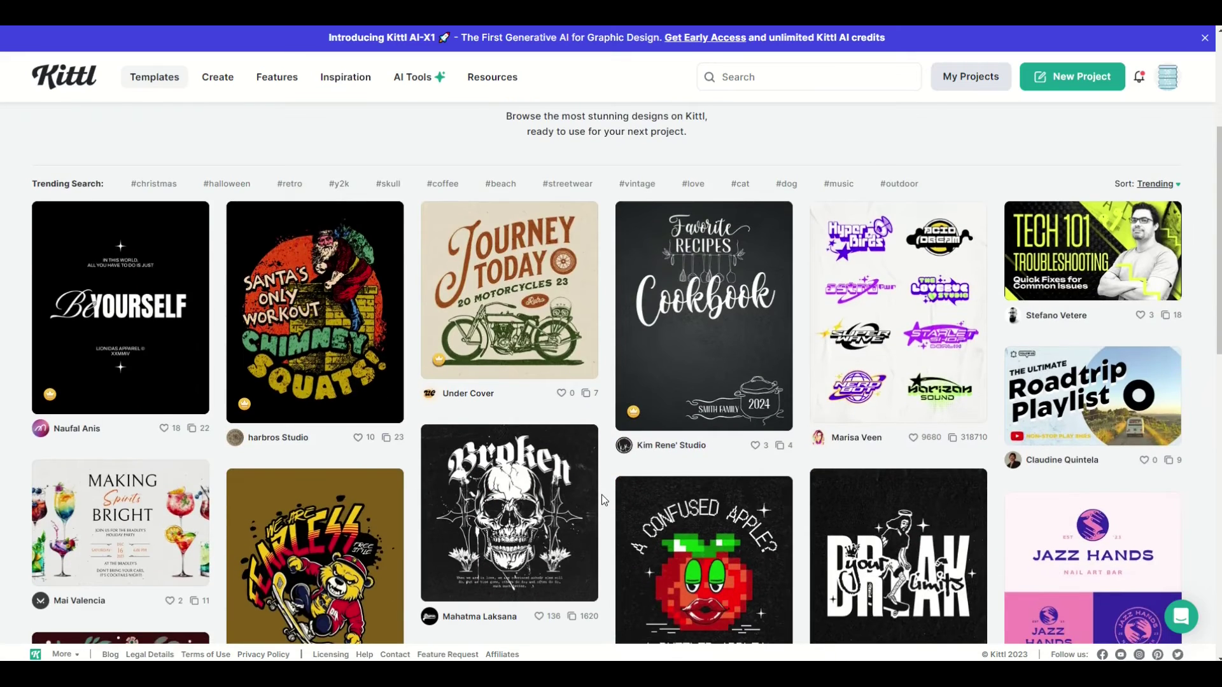
# Search the templates for skull designs ('skul') and open the Limited - Lost Time card.
pyautogui.scroll(4, 601, 495)
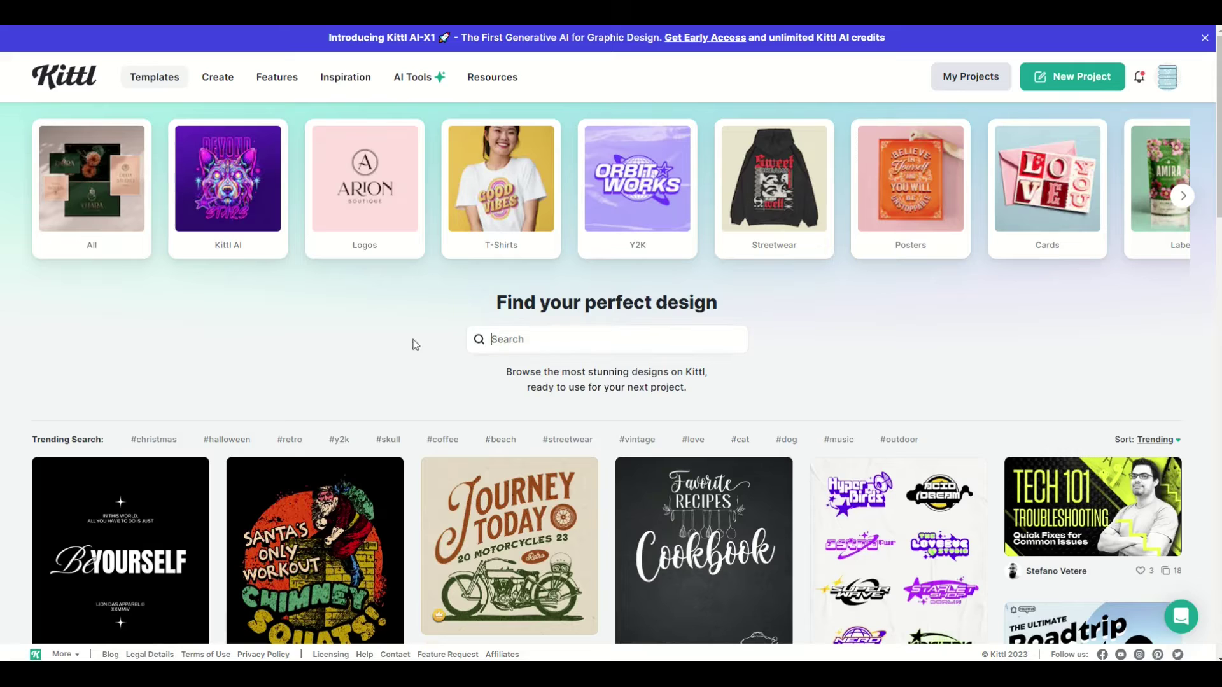
pyautogui.write('skull')
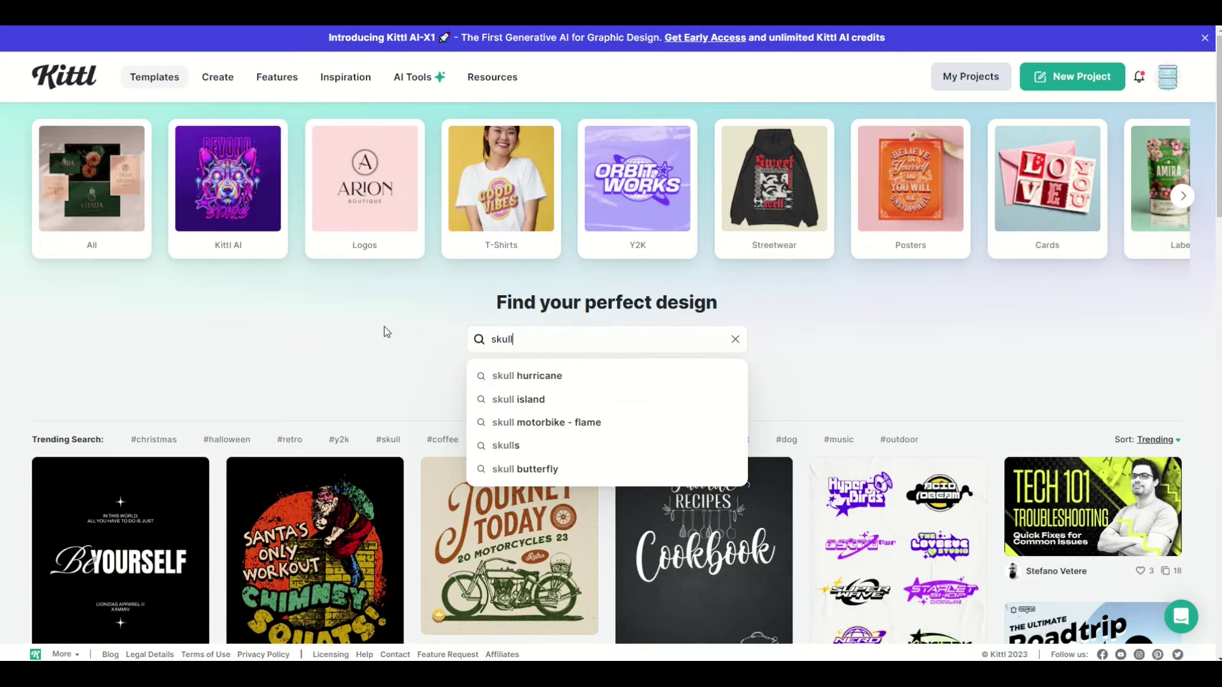
pyautogui.press('Return')
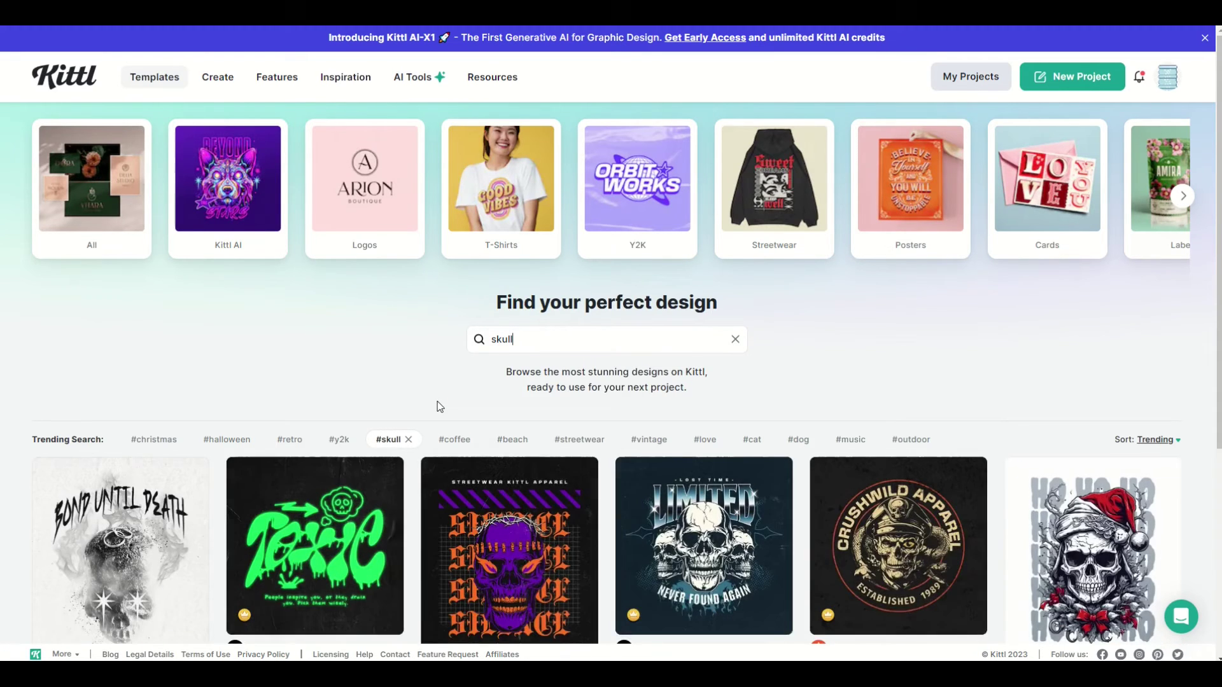
pyautogui.scroll(-3, 445, 356)
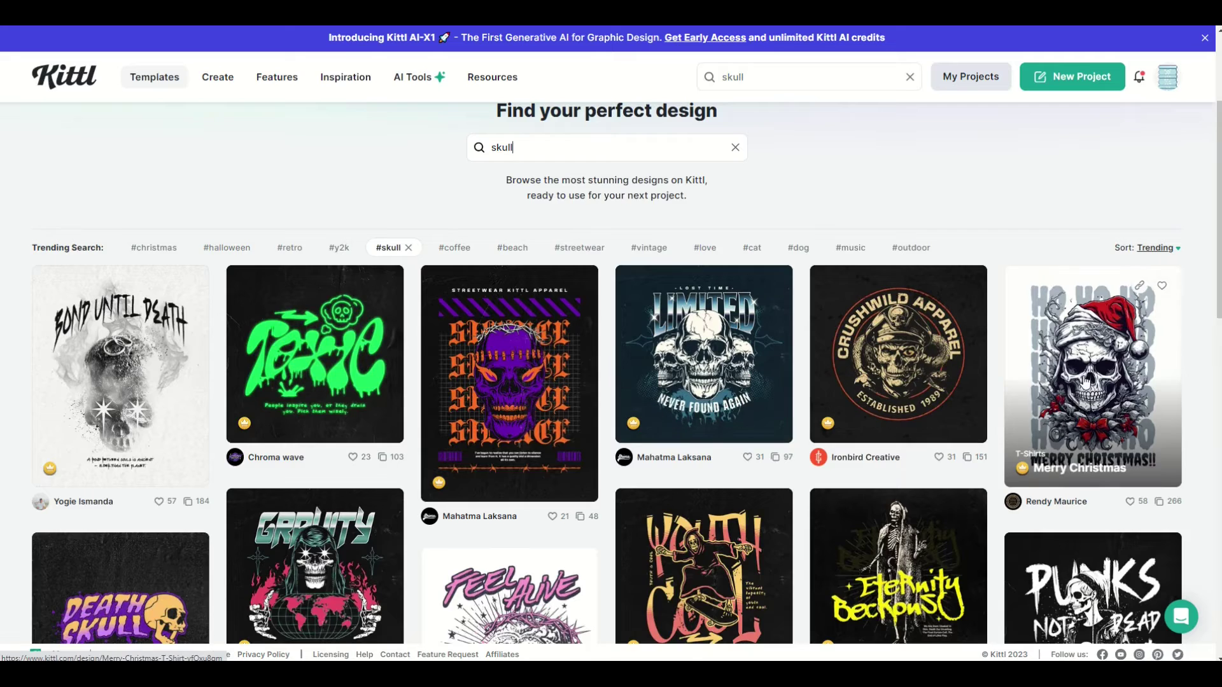
pyautogui.scroll(-2, 1092, 381)
pyautogui.click(678, 233)
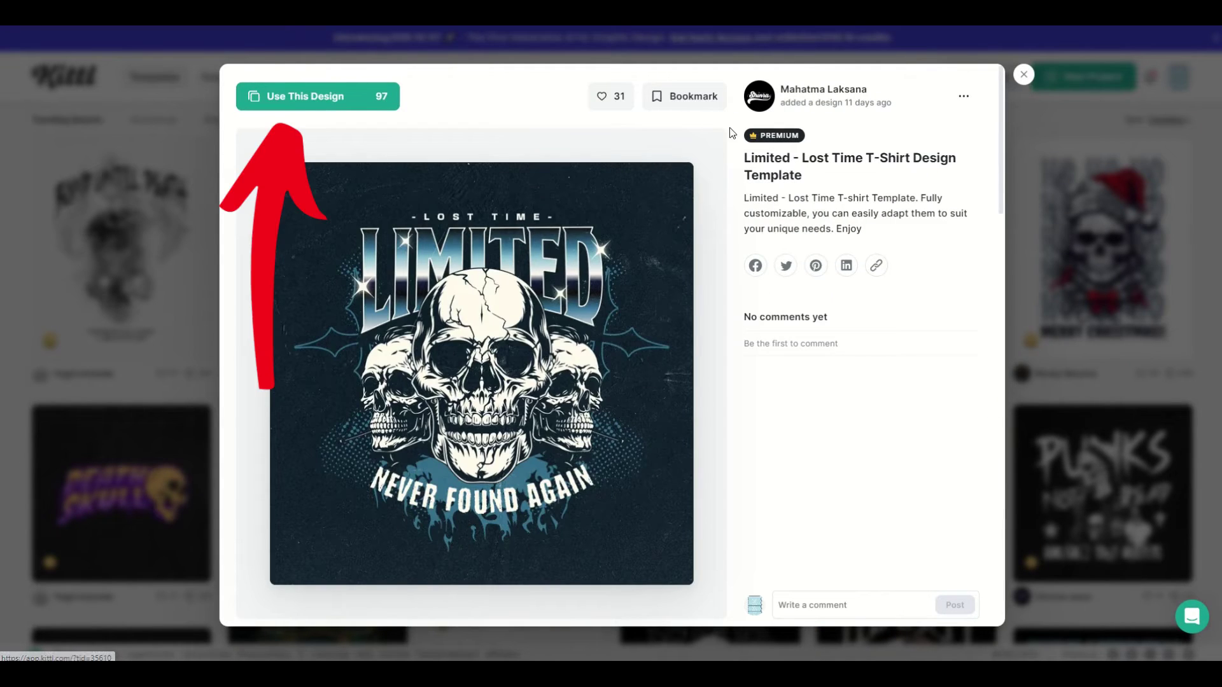
# Open Limited - Lost Time in the editor, shift the centre skull left, and make it bright blue (#009eff).
pyautogui.click(274, 99)
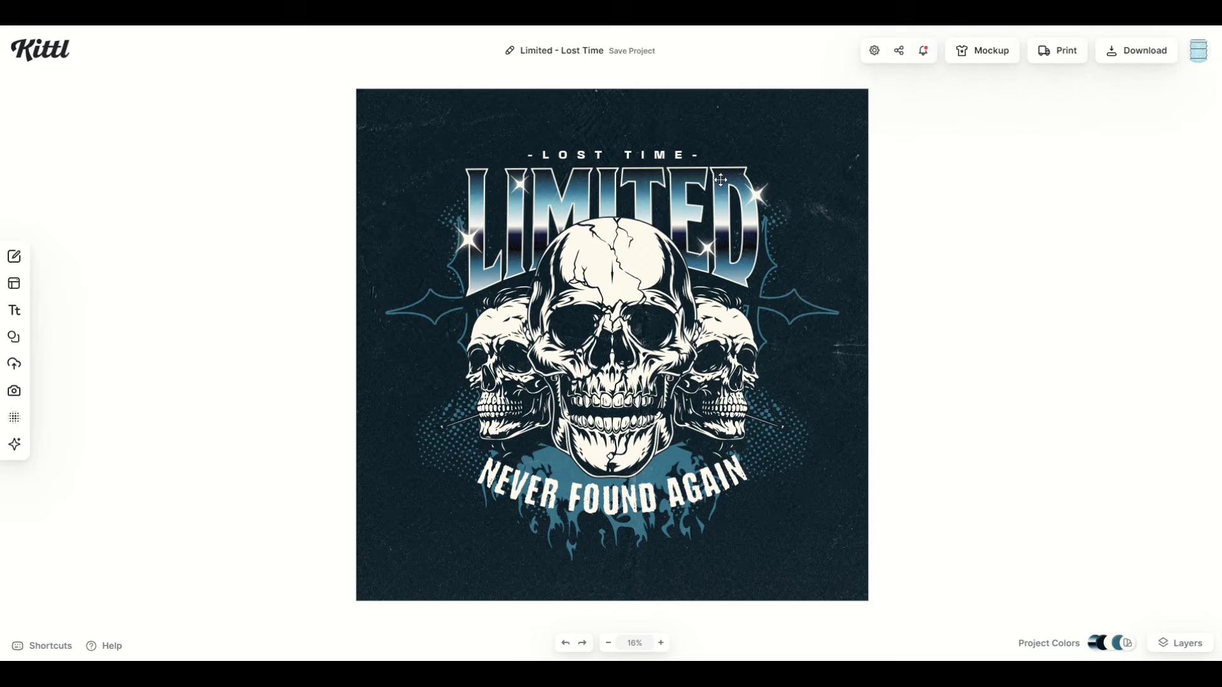
pyautogui.click(624, 287)
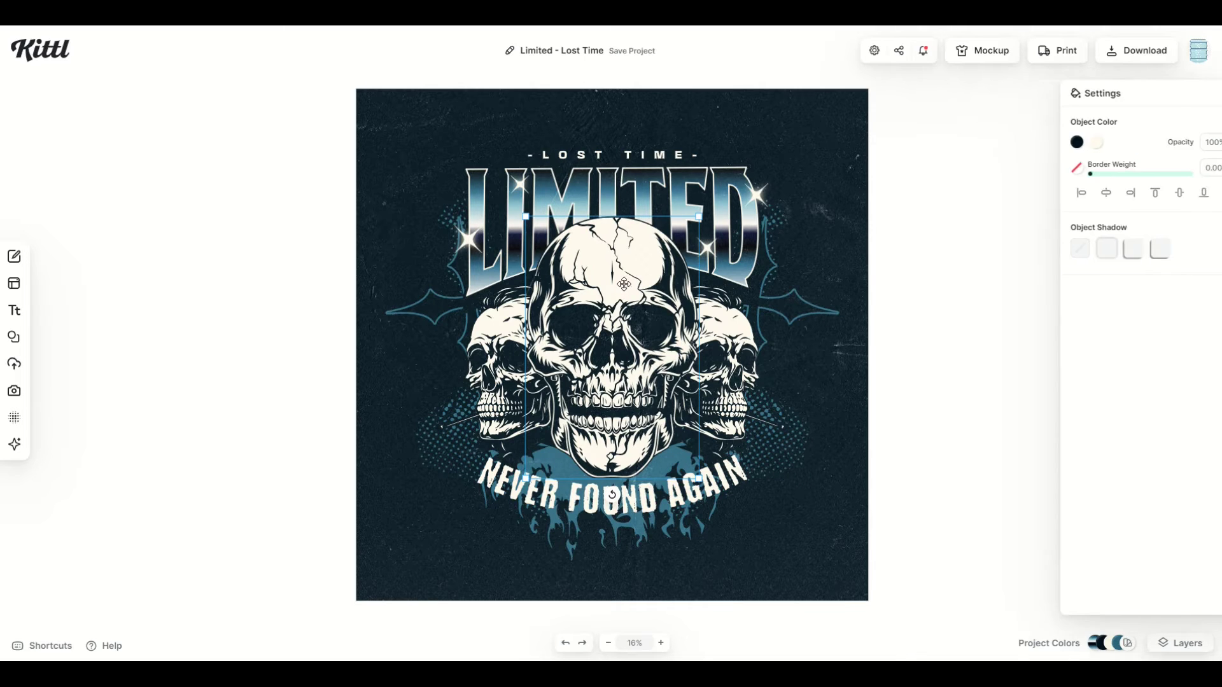
pyautogui.moveTo(624, 287); pyautogui.dragTo(555, 285)
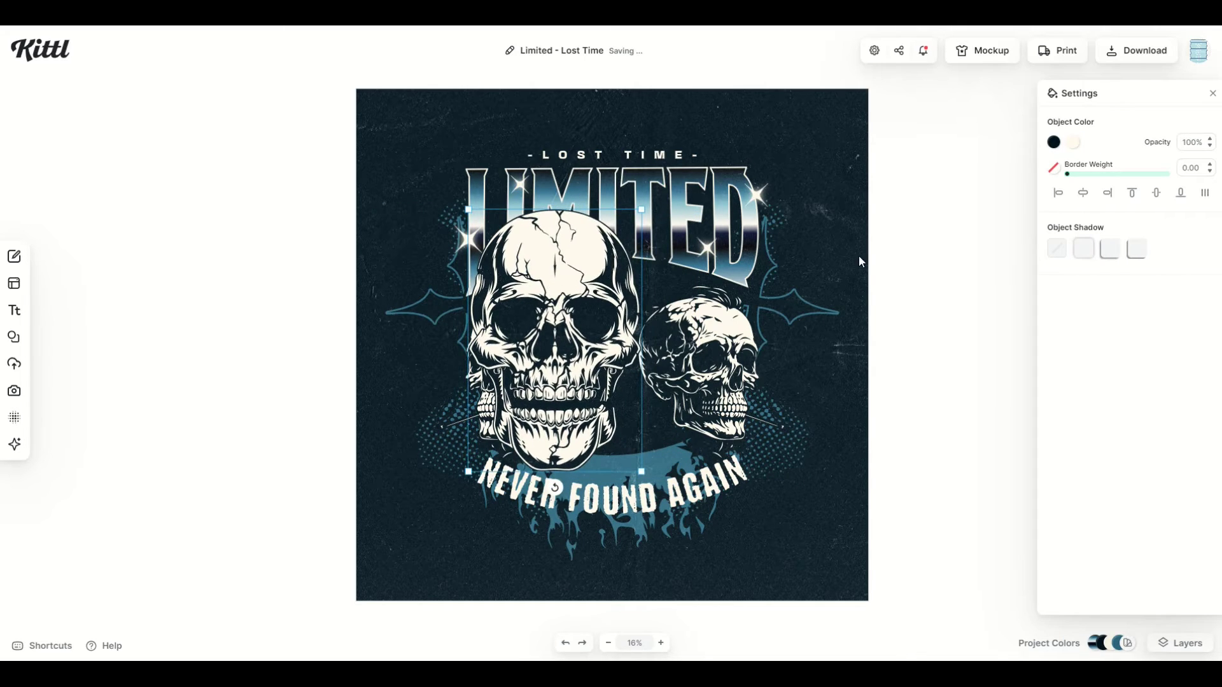
pyautogui.click(1053, 142)
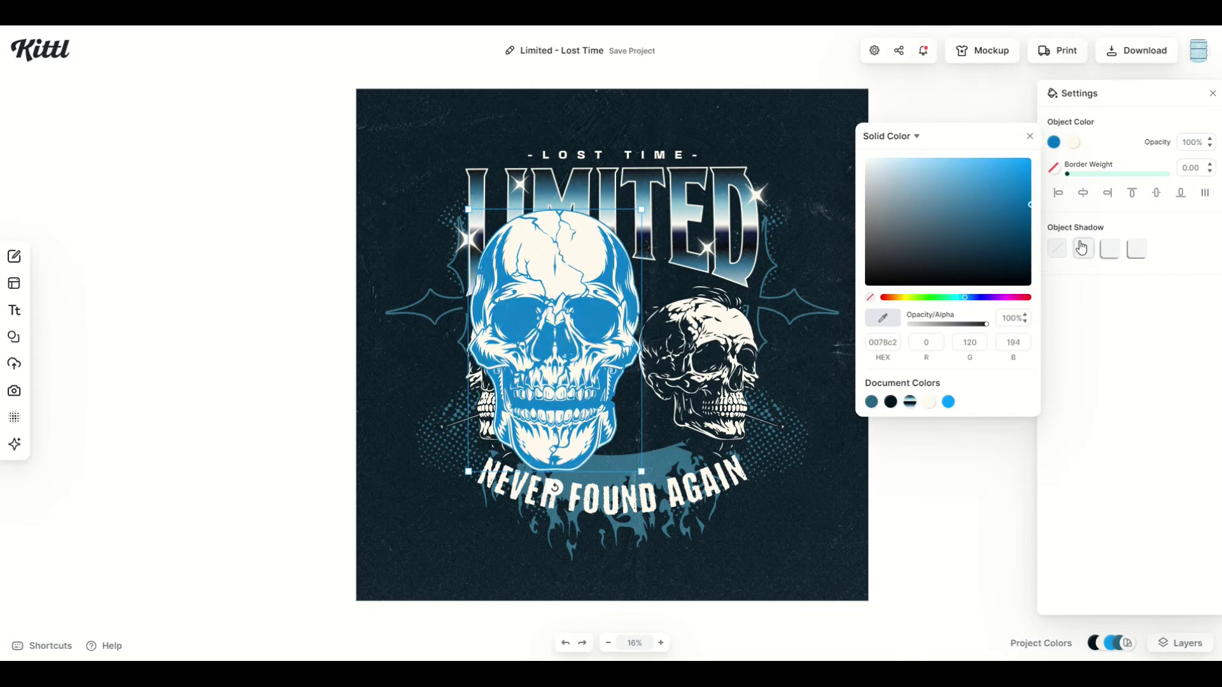
pyautogui.moveTo(948, 197); pyautogui.dragTo(1077, 166)
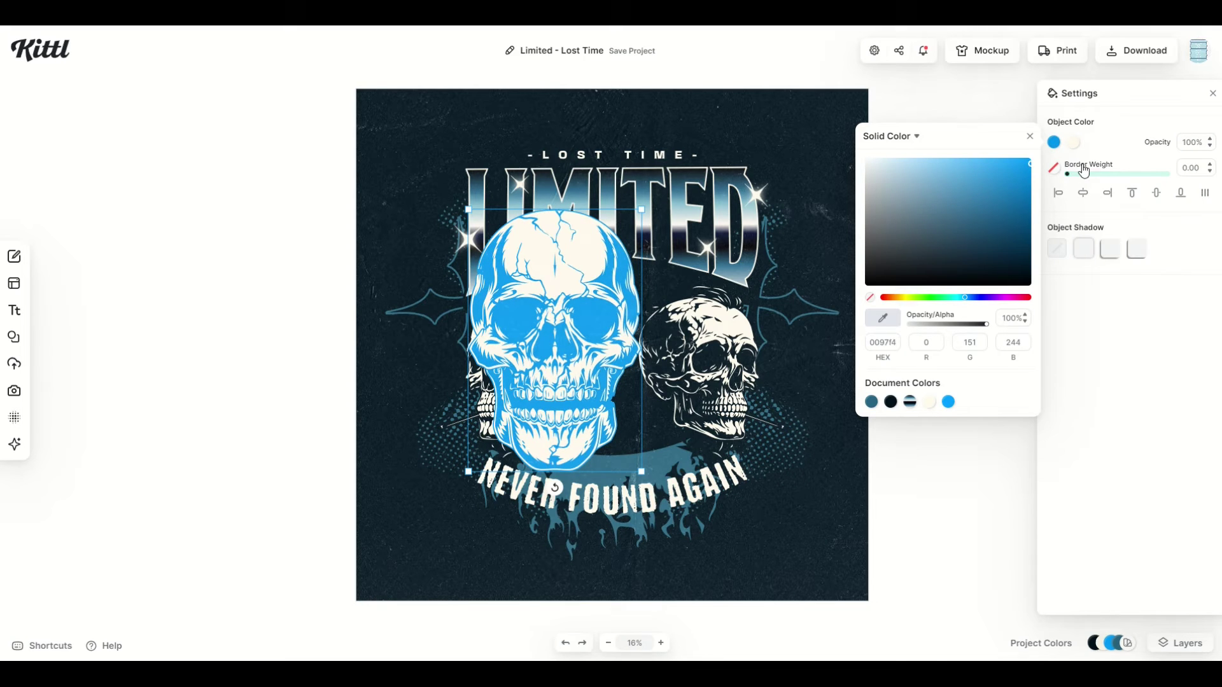
pyautogui.click(756, 549)
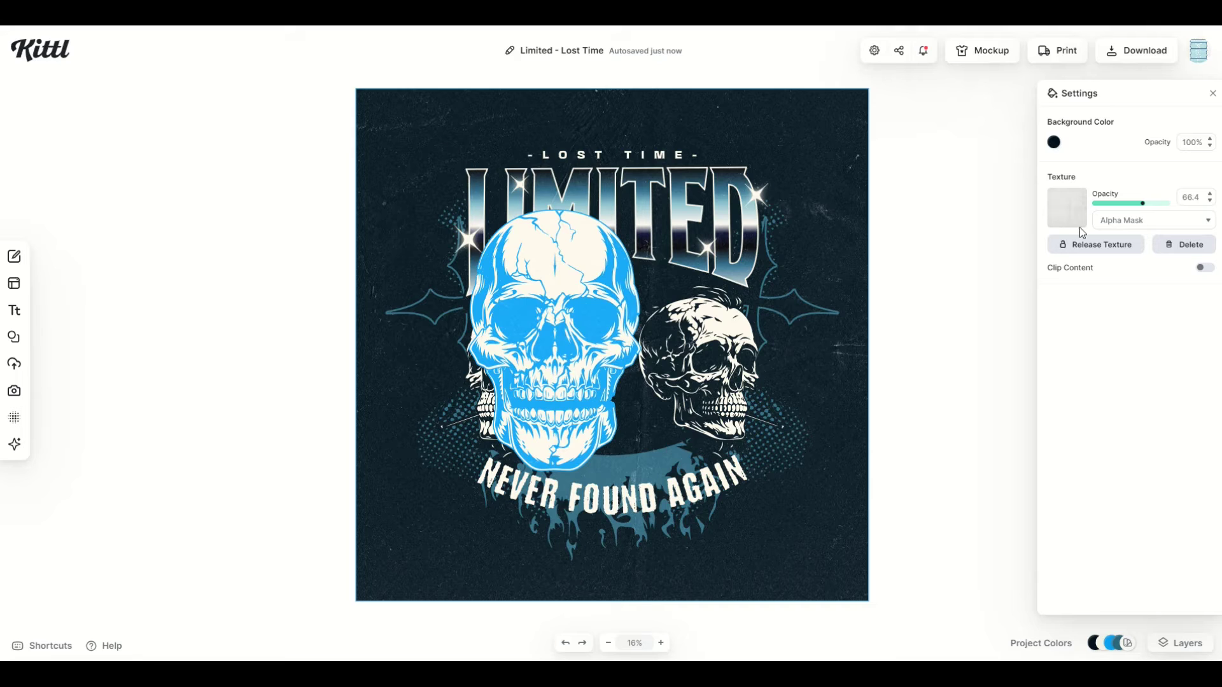
# Release the background grunge texture as an image and delete it.
pyautogui.click(1085, 247)
pyautogui.moveTo(820, 231); pyautogui.dragTo(635, 236)
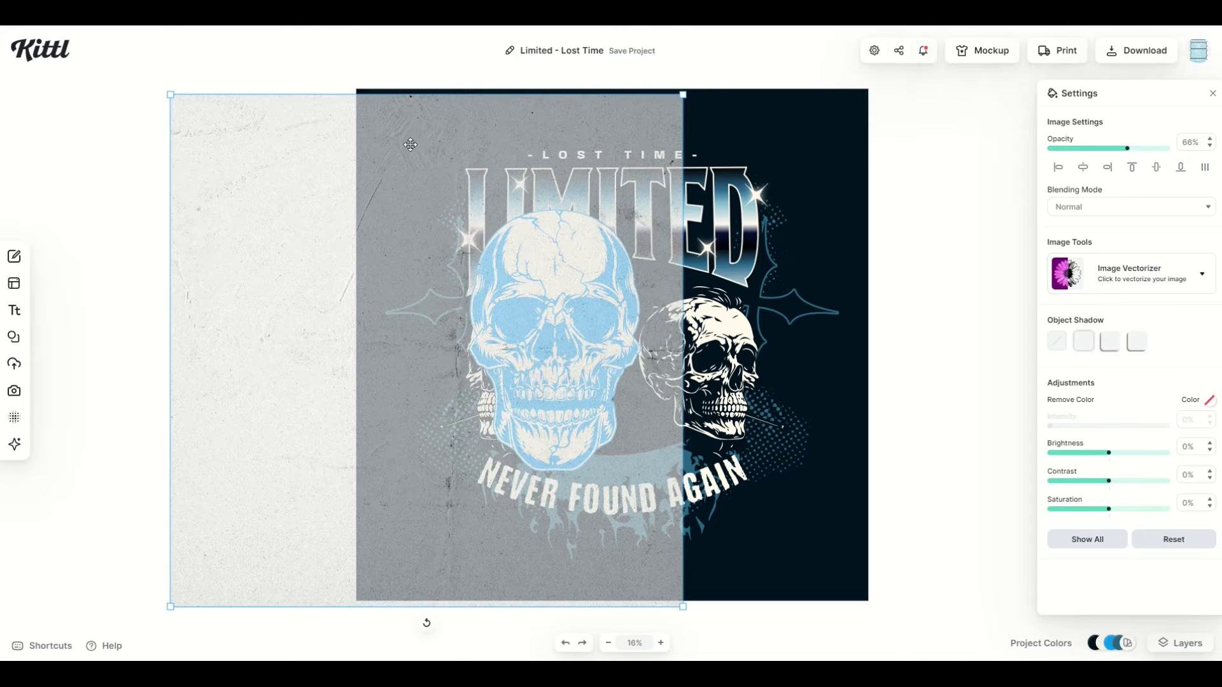
pyautogui.moveTo(321, 142); pyautogui.dragTo(336, 175)
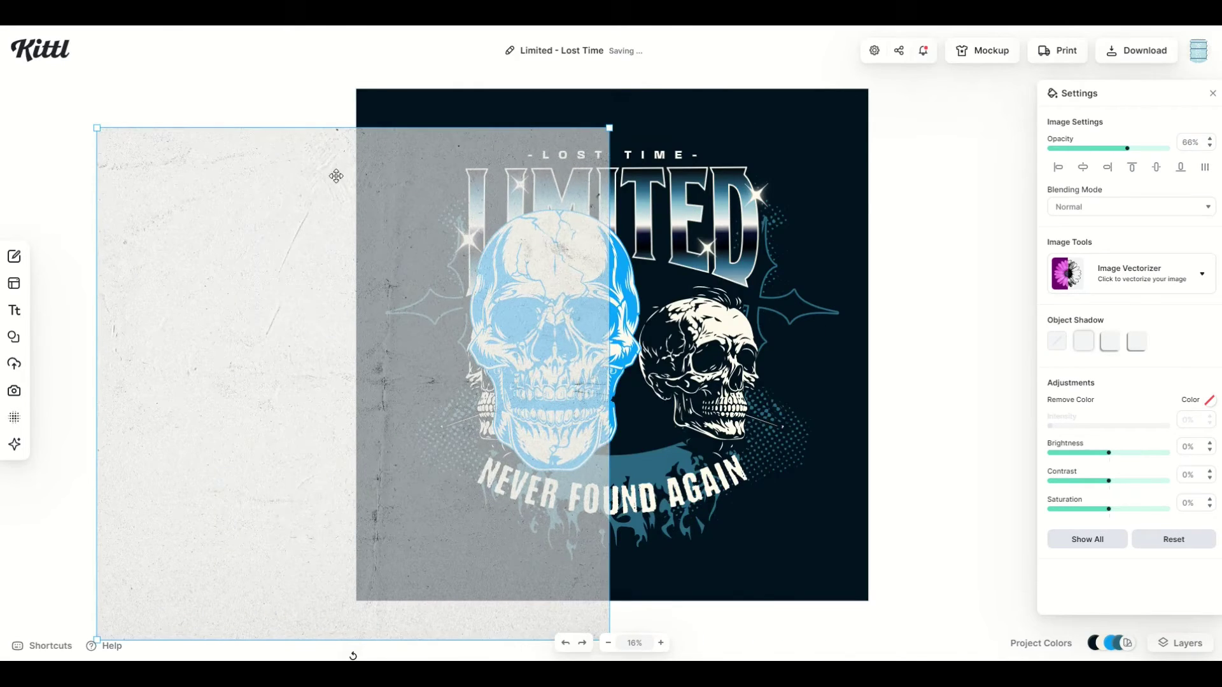
pyautogui.press('Delete')
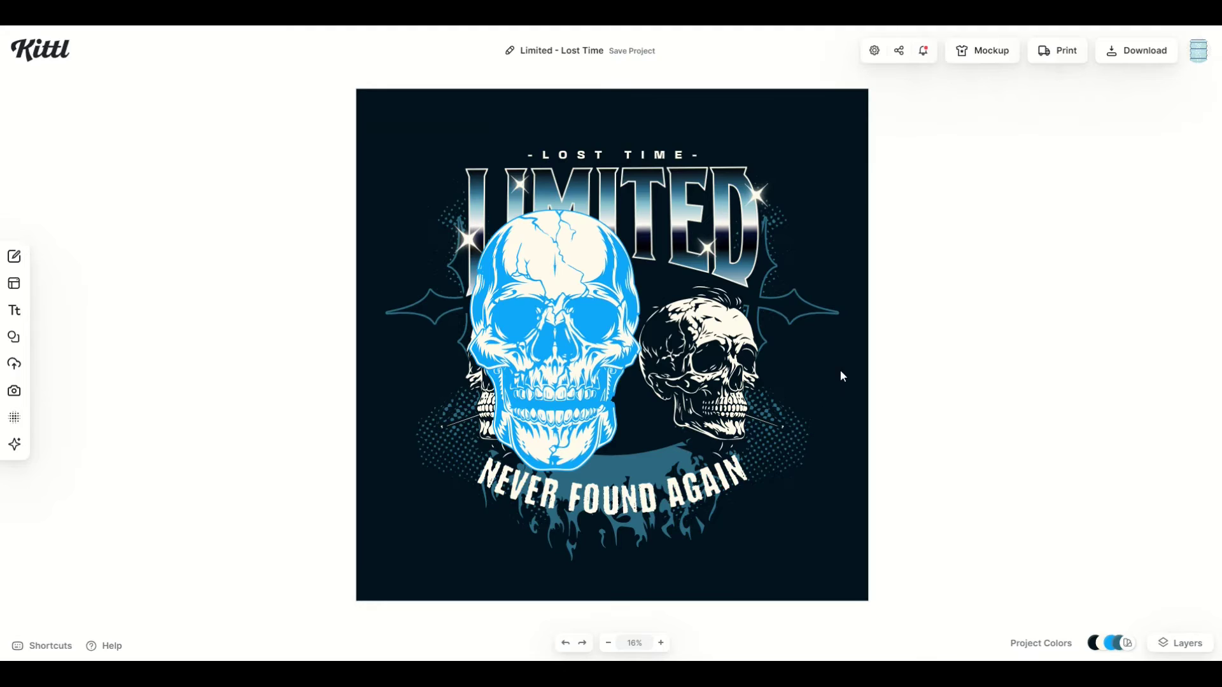
# Select the artwork group and undo to return the blue skull to the centre.
pyautogui.click(841, 372)
pyautogui.click(787, 416)
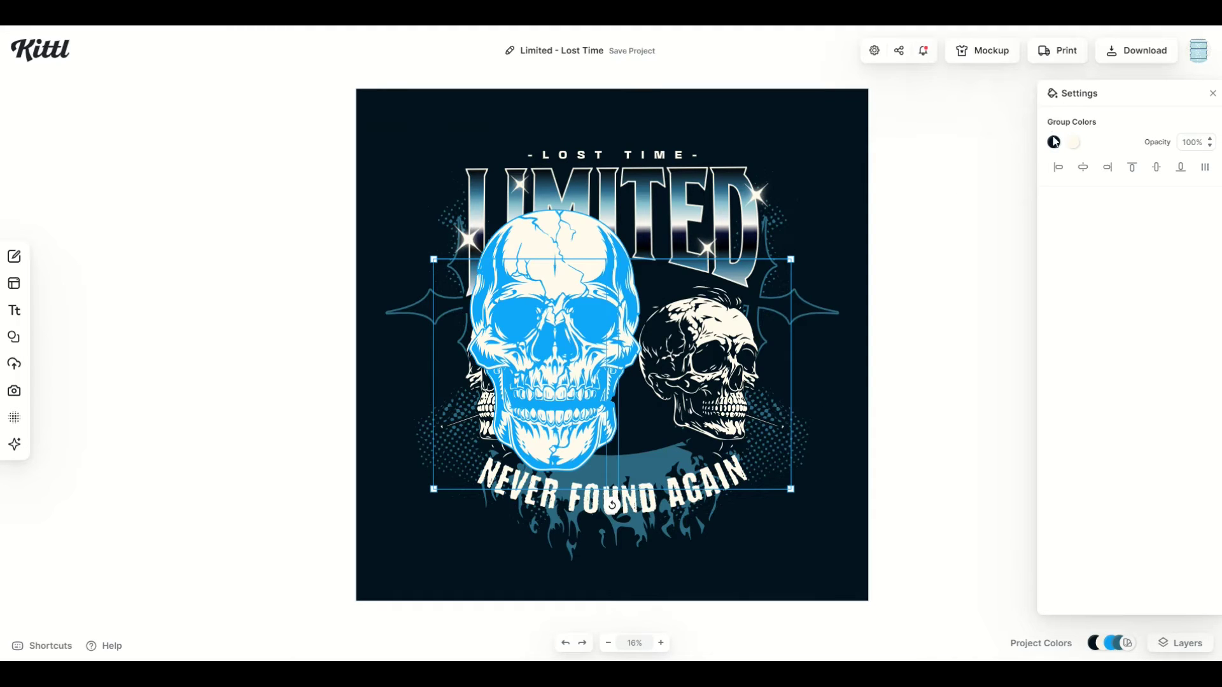
pyautogui.click(738, 214)
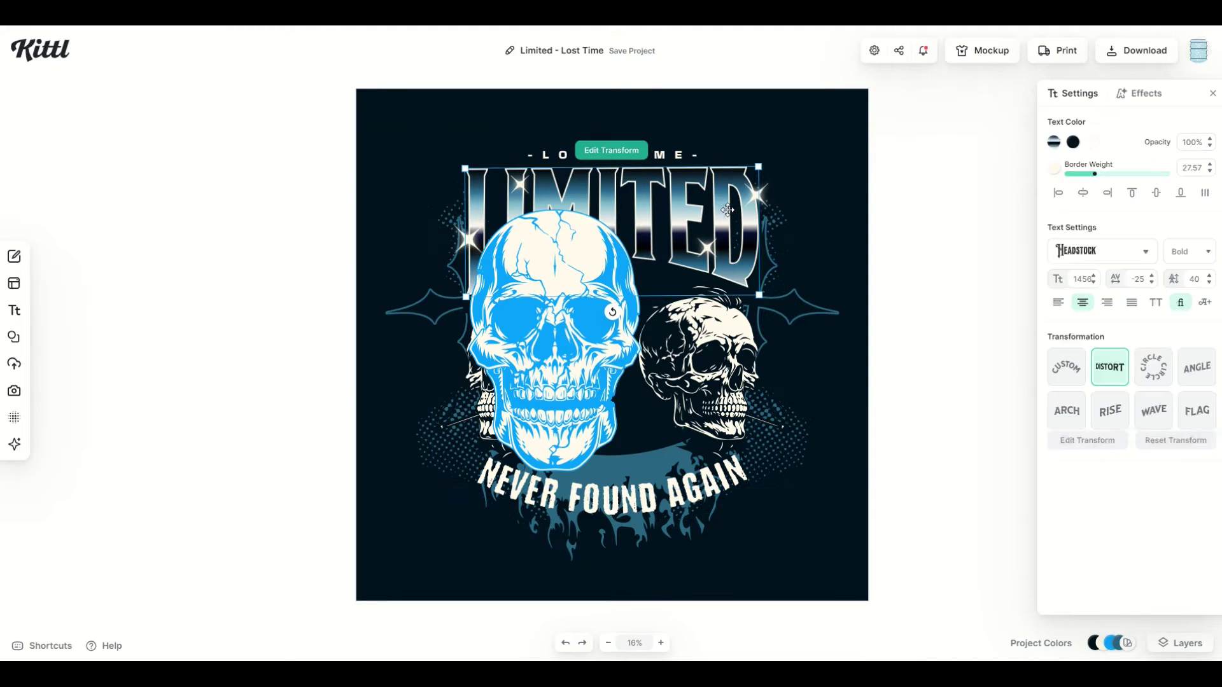
pyautogui.click(780, 226)
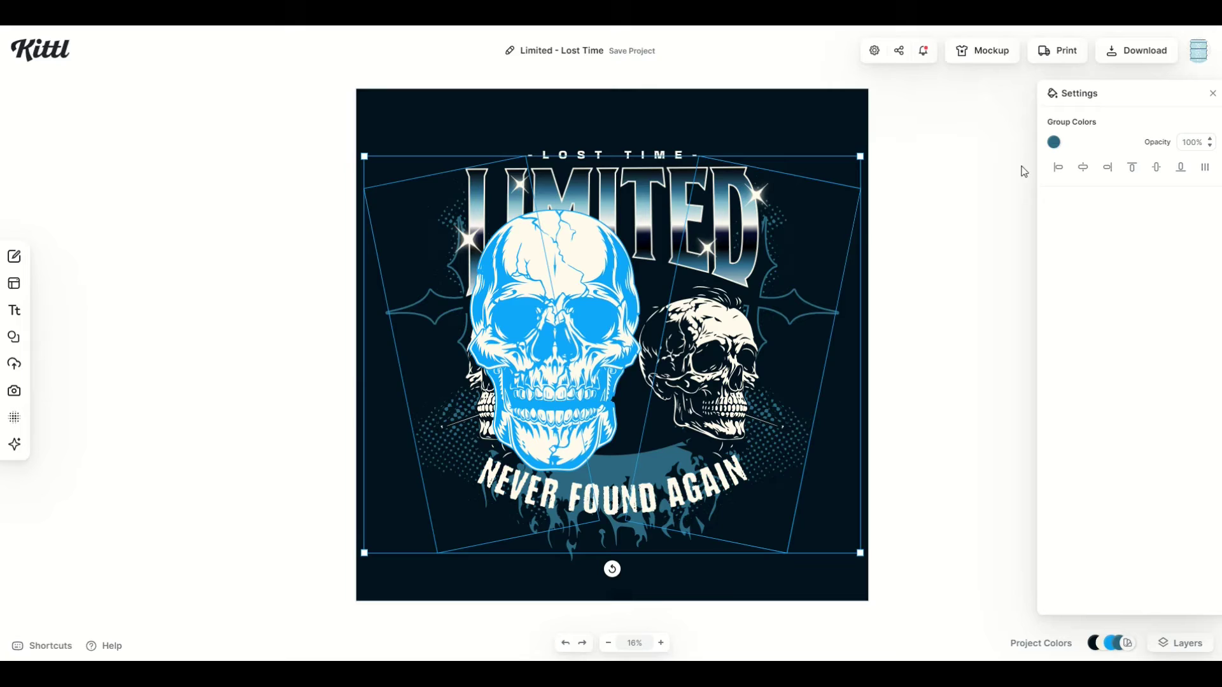
pyautogui.hotkey('ctrl', 'z')
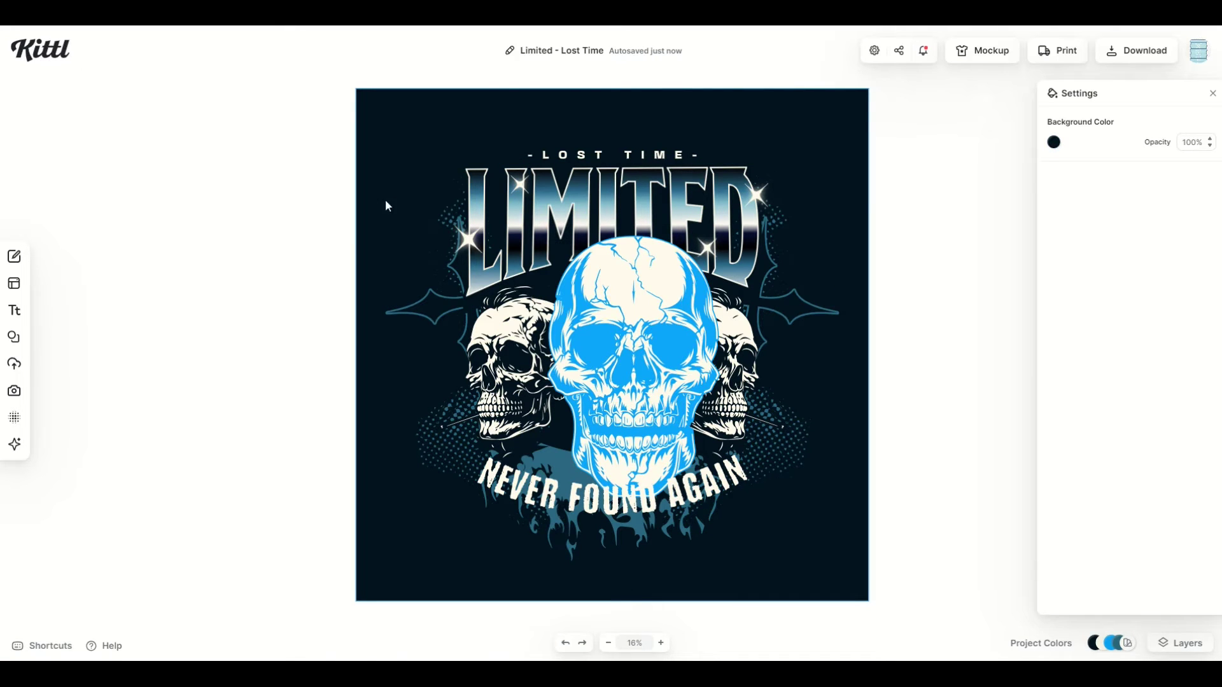
# Show the Posters category in the Kittl template library.
pyautogui.moveTo(23, 291)
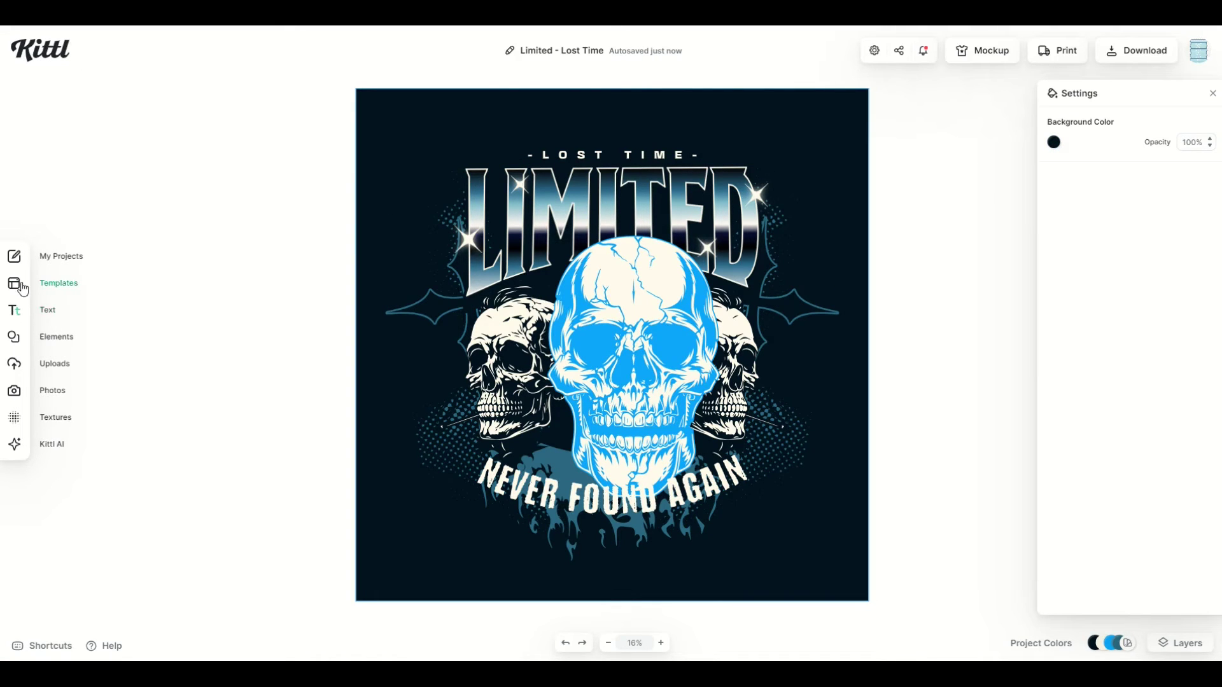
pyautogui.click(62, 291)
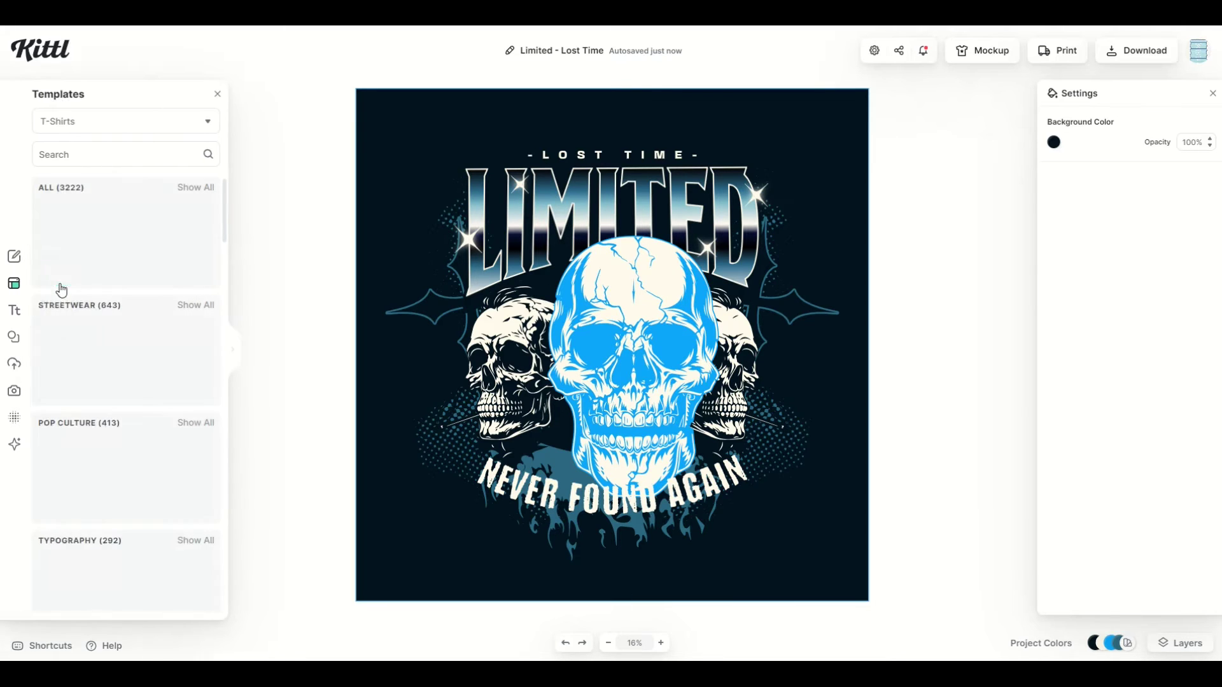
pyautogui.click(63, 128)
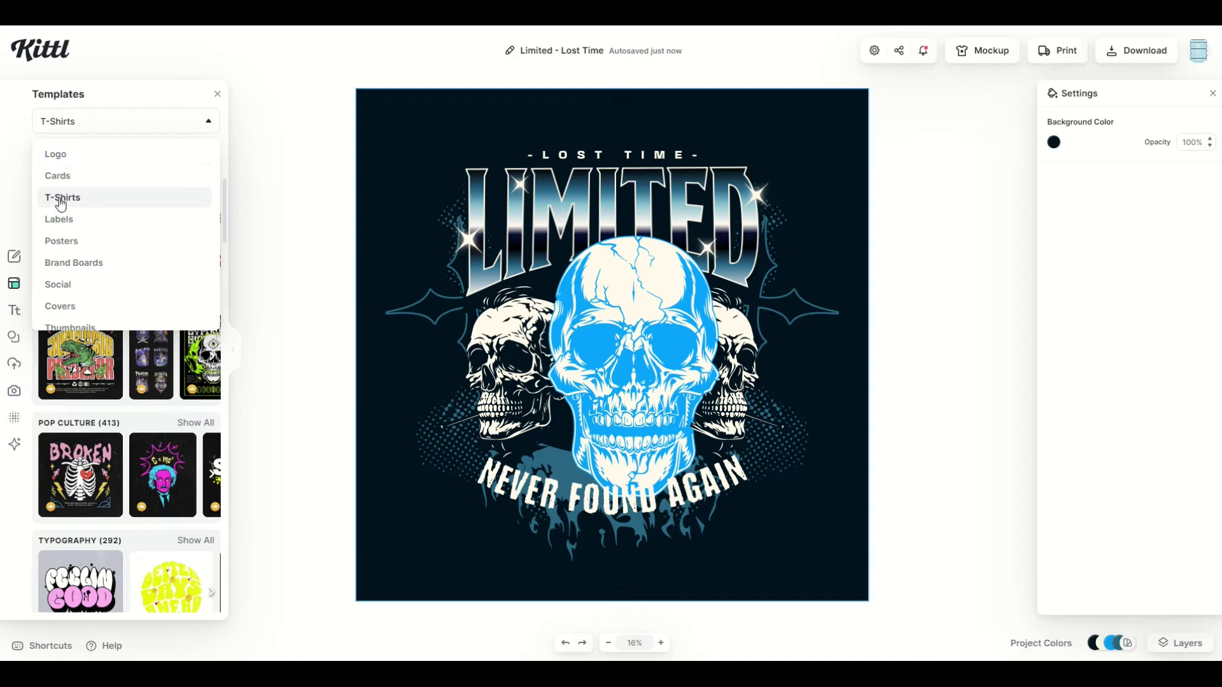
pyautogui.scroll(-1, 57, 274)
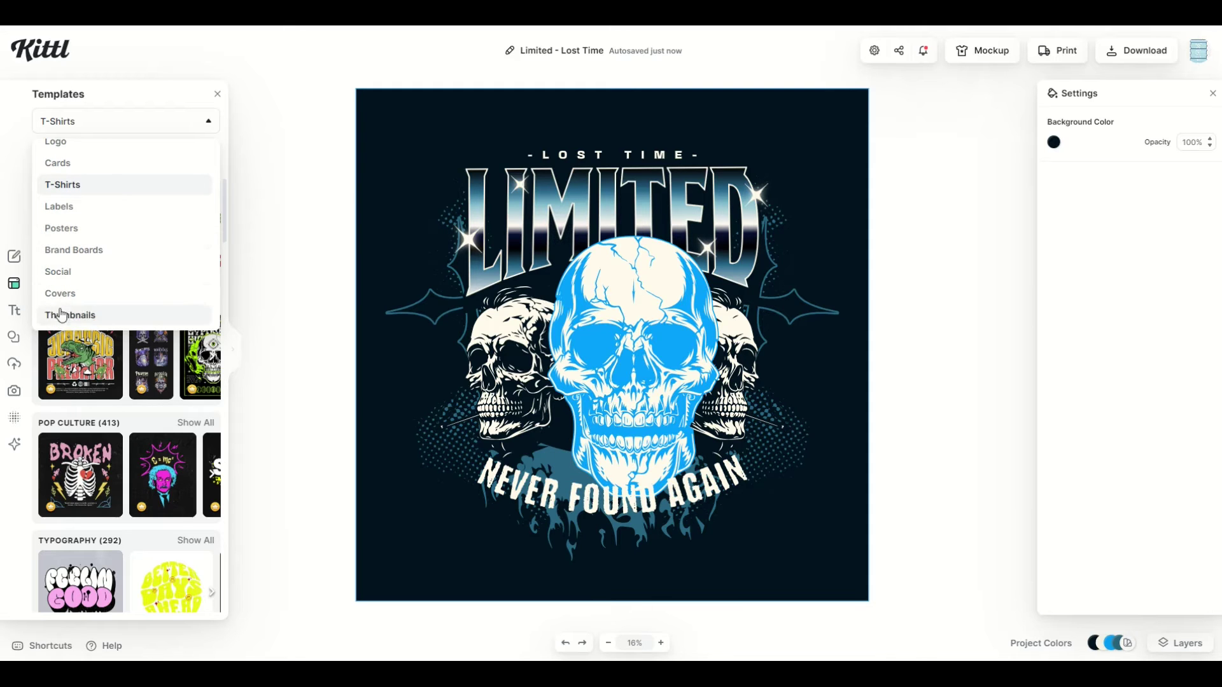
pyautogui.click(58, 229)
# Search 'cat' and replace the project with the Sound and Smoke poster template.
pyautogui.write('cat')
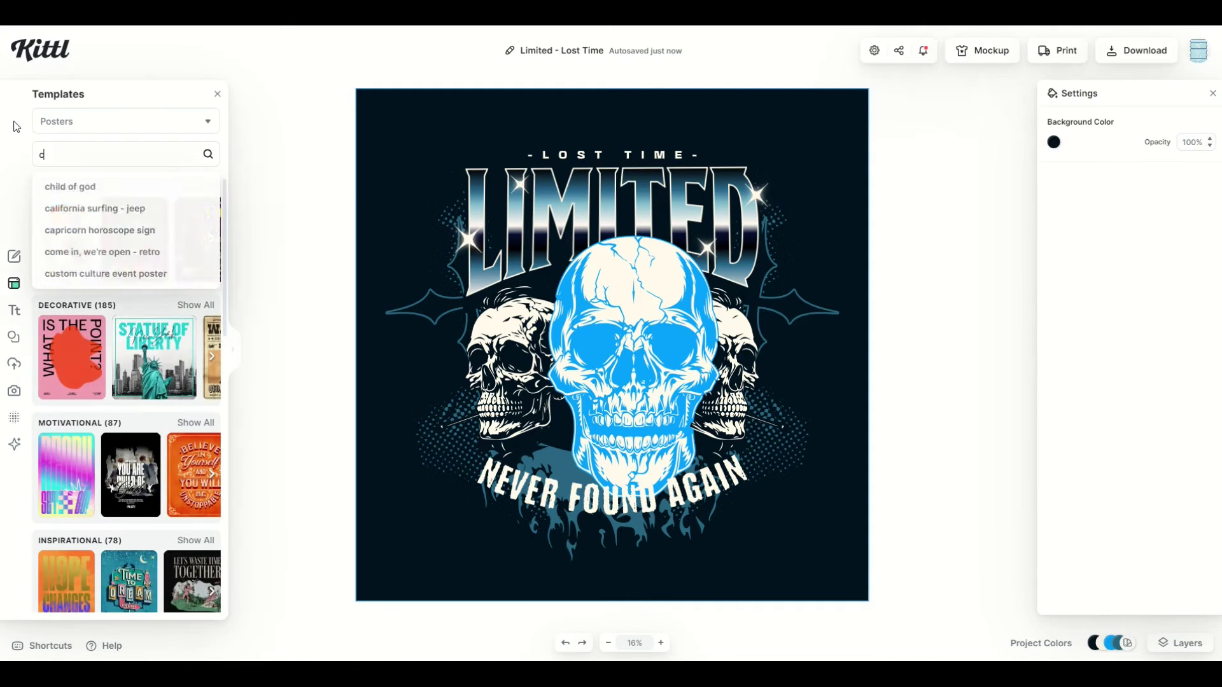
pyautogui.press('Return')
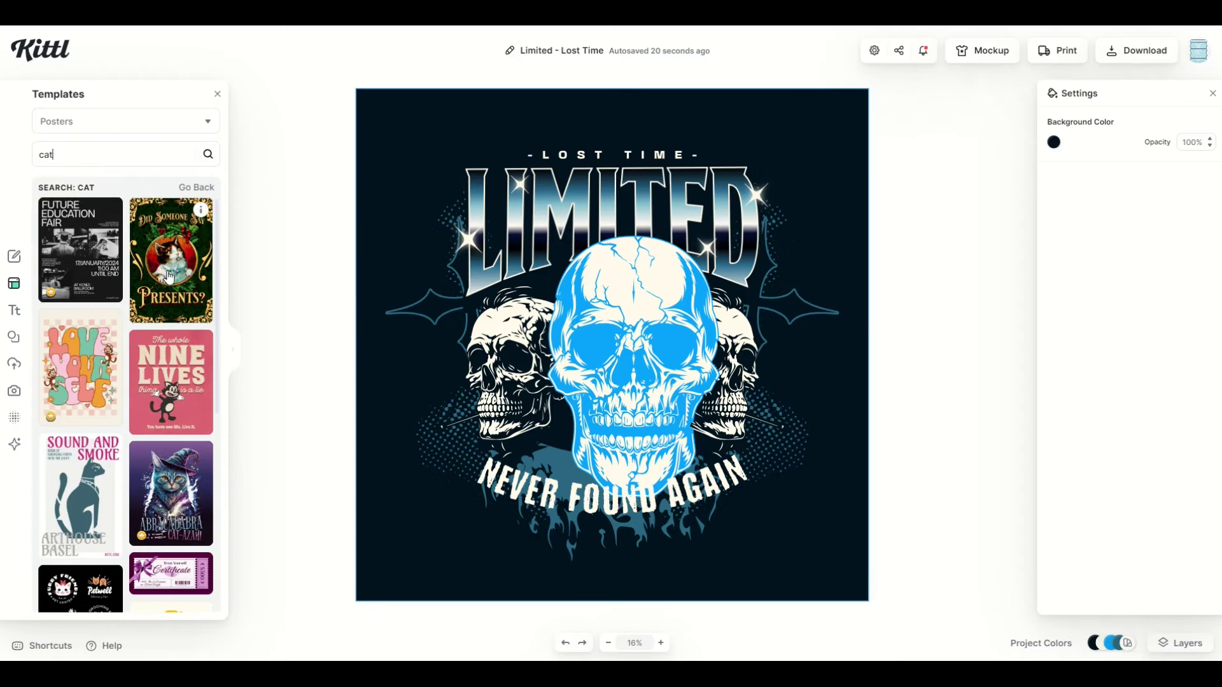
pyautogui.scroll(-6, 171, 289)
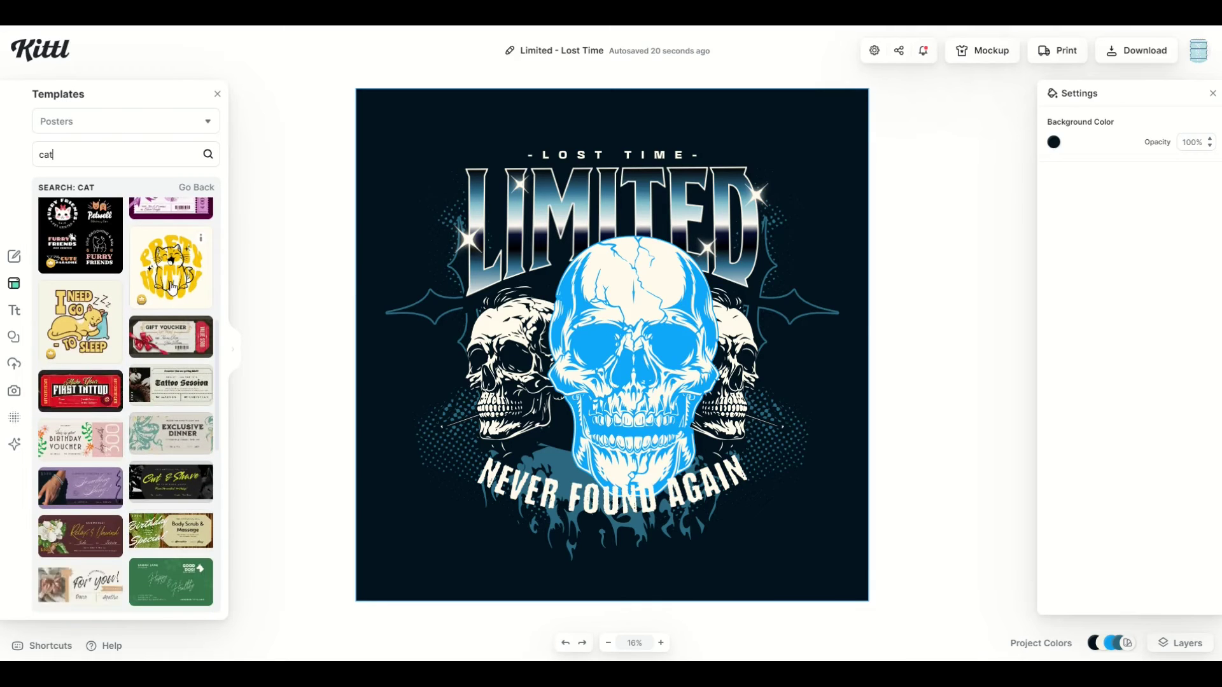
pyautogui.scroll(3, 171, 288)
pyautogui.click(172, 295)
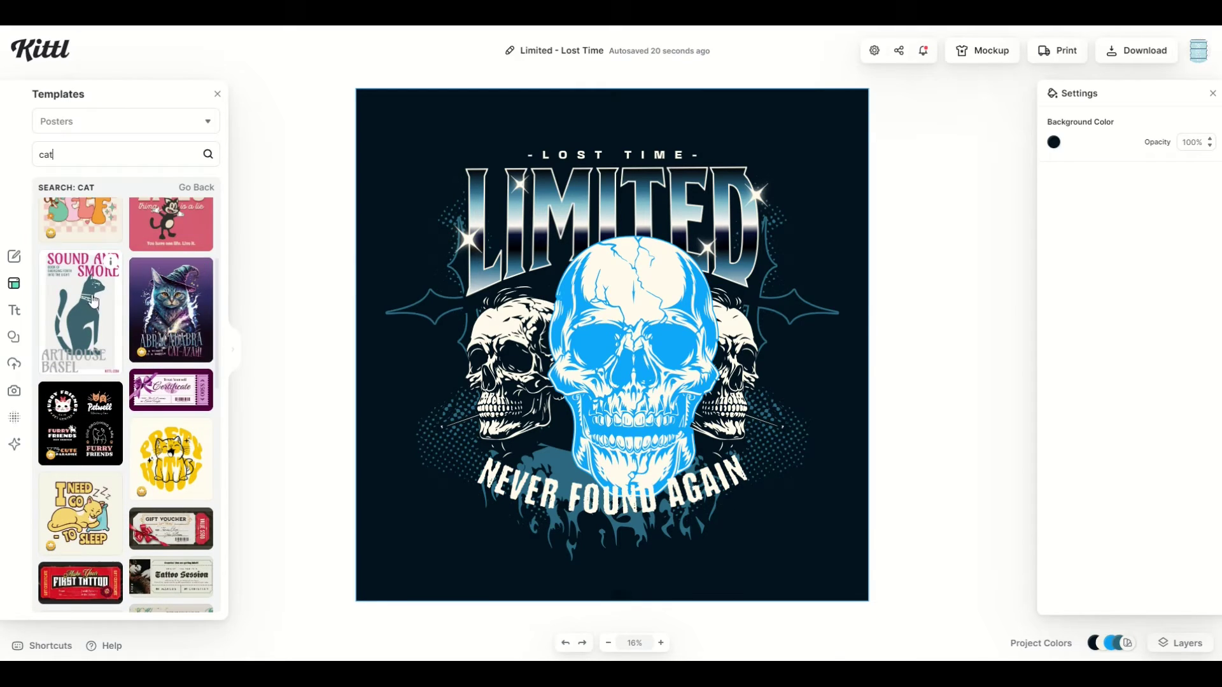
pyautogui.click(562, 389)
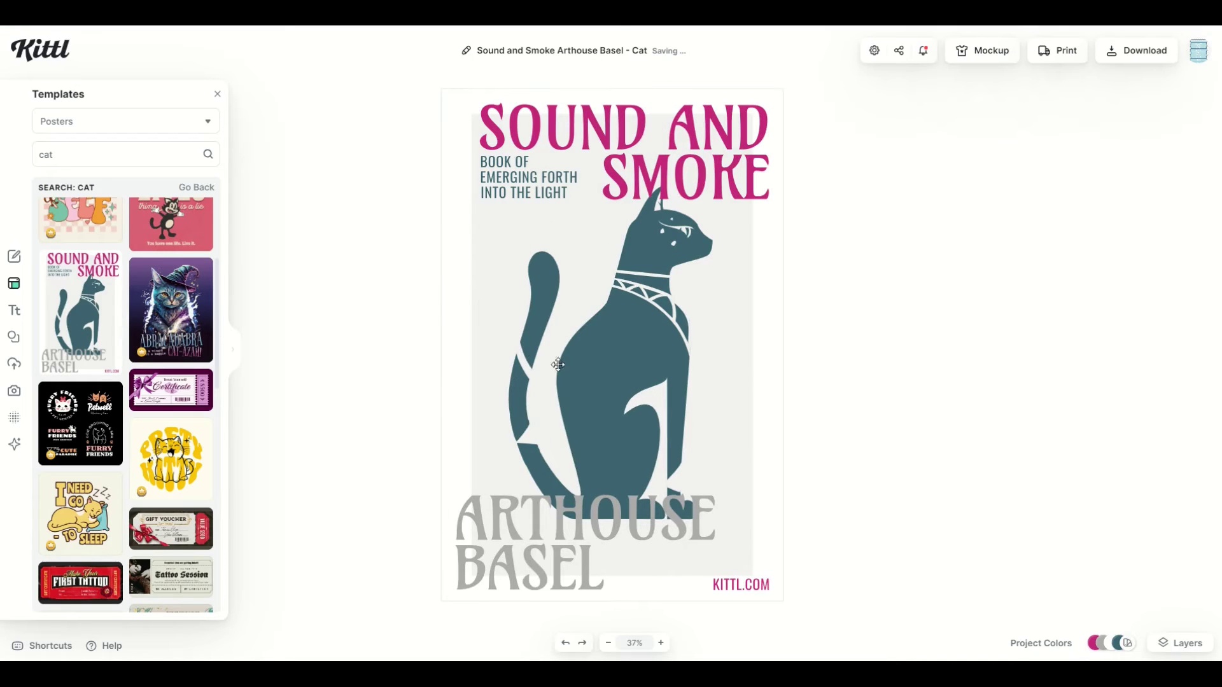
# Recolour the cat figure cyan (00bdff) and deselect to view the updated poster.
pyautogui.click(580, 367)
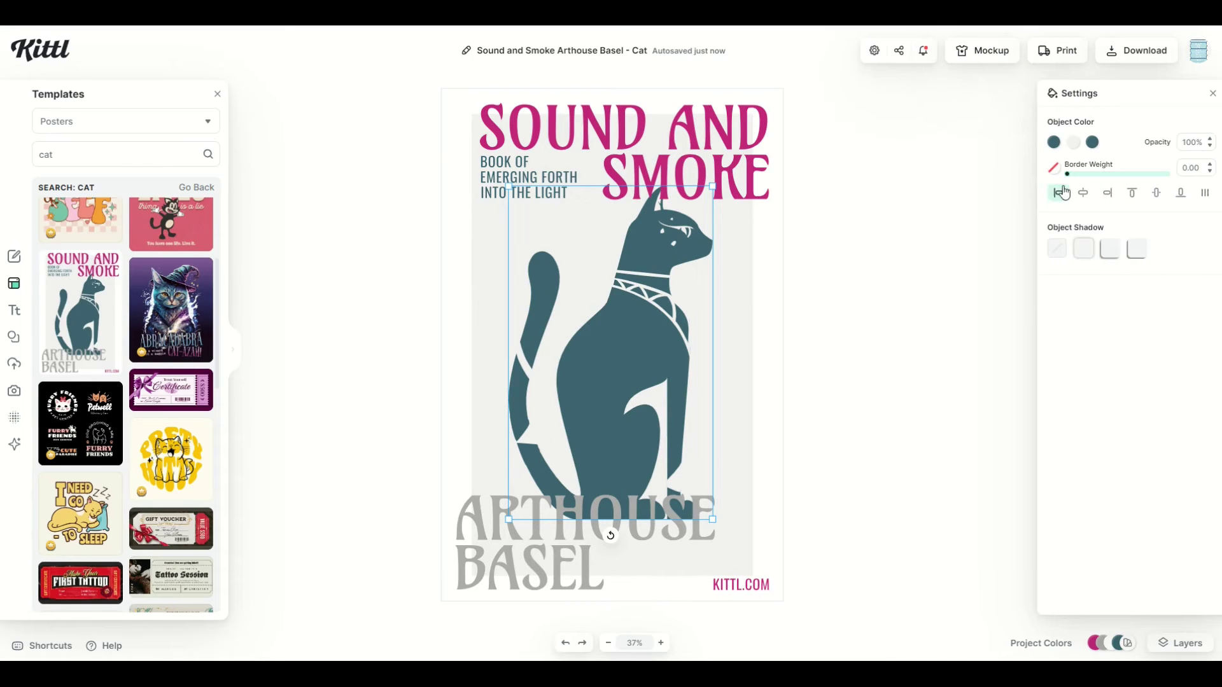
pyautogui.click(1054, 142)
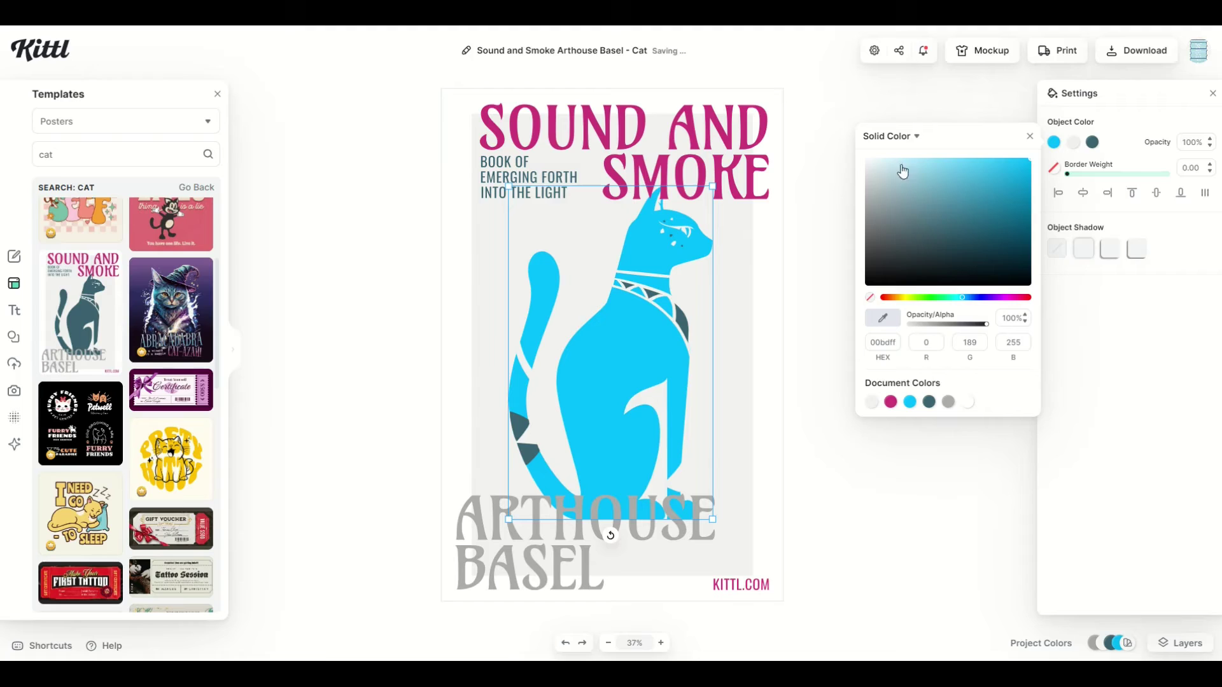
pyautogui.click(818, 180)
pyautogui.click(591, 188)
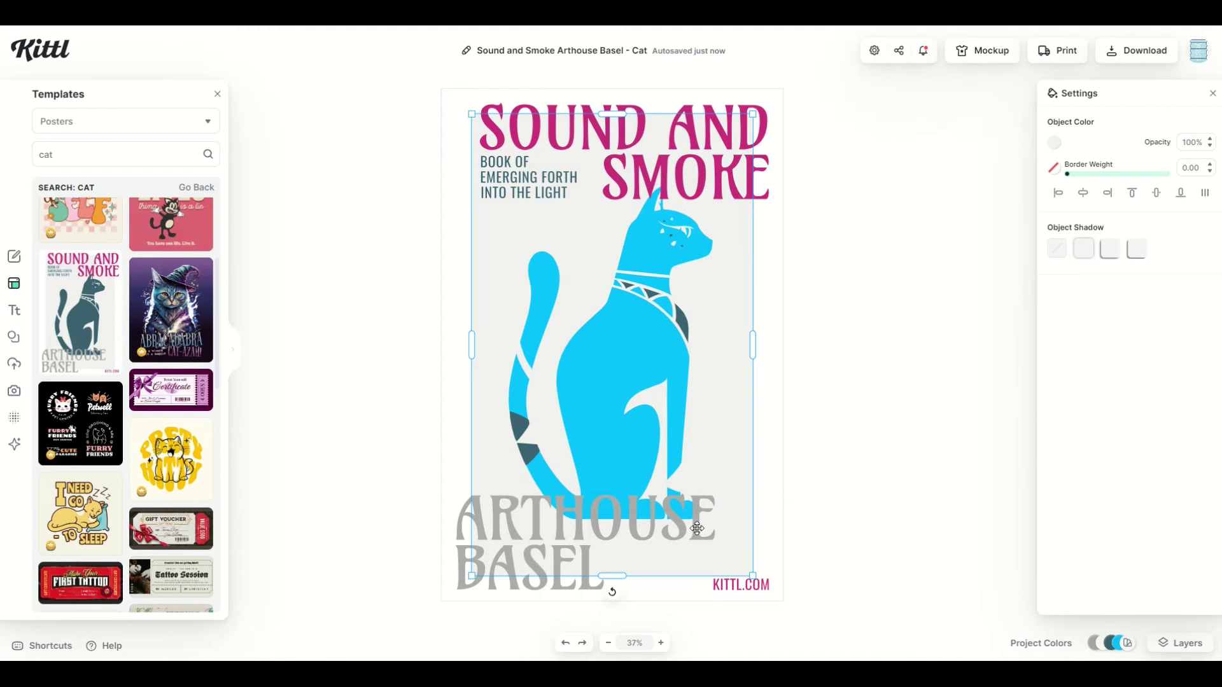
pyautogui.click(729, 585)
pyautogui.click(770, 472)
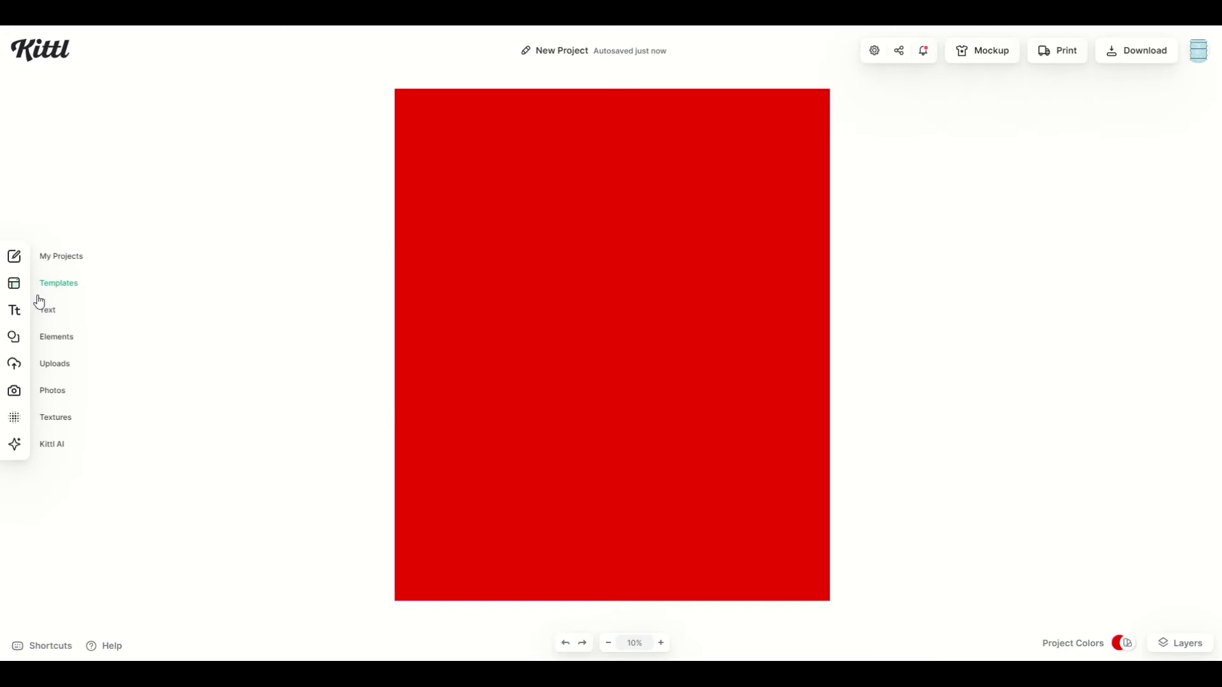
# Add a Headline text and enlarge it near the page centre.
pyautogui.click(45, 318)
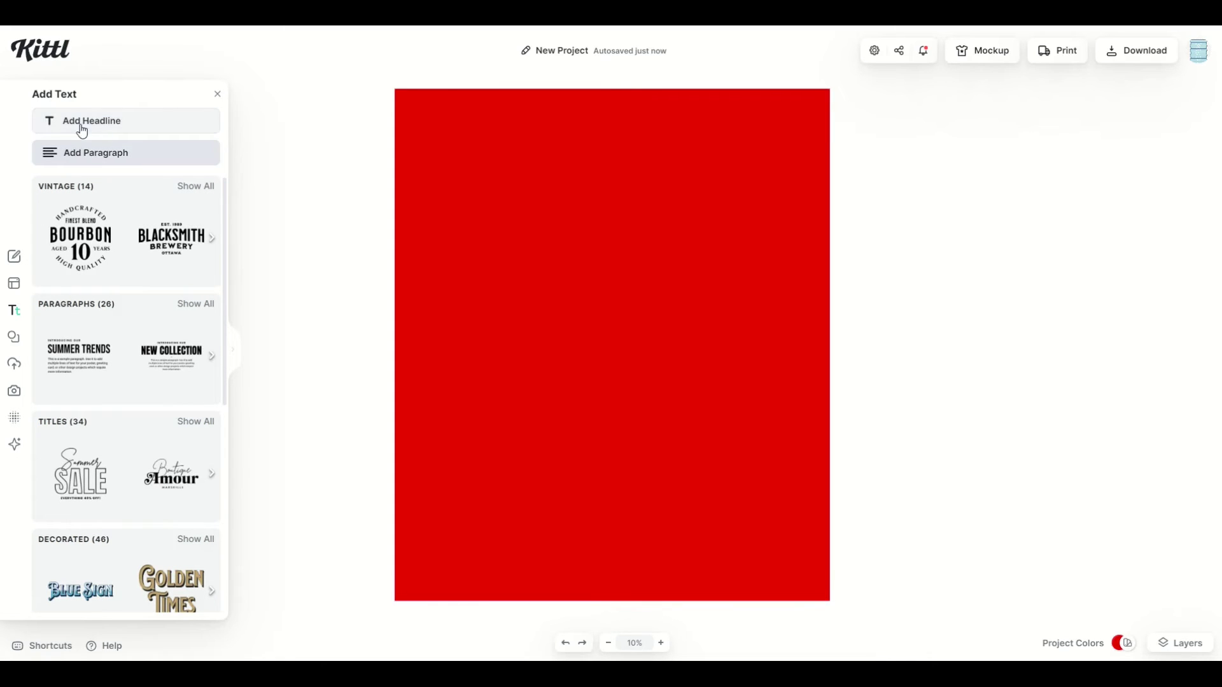
pyautogui.click(77, 128)
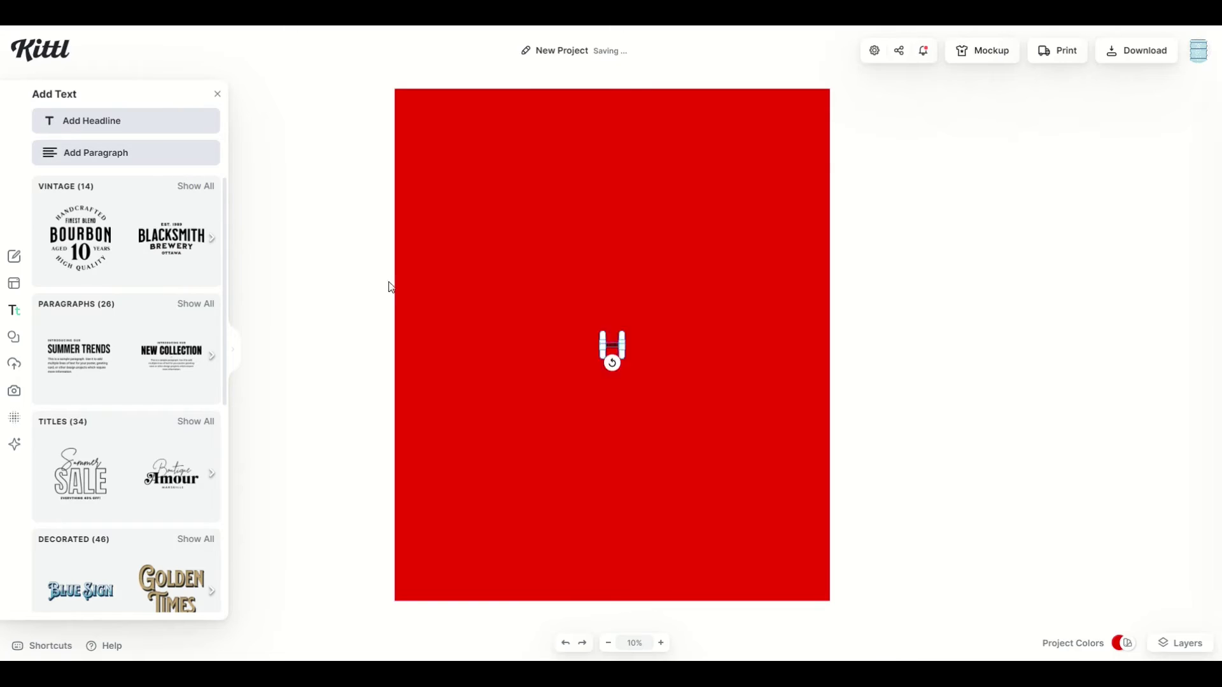
pyautogui.moveTo(601, 349); pyautogui.dragTo(472, 434)
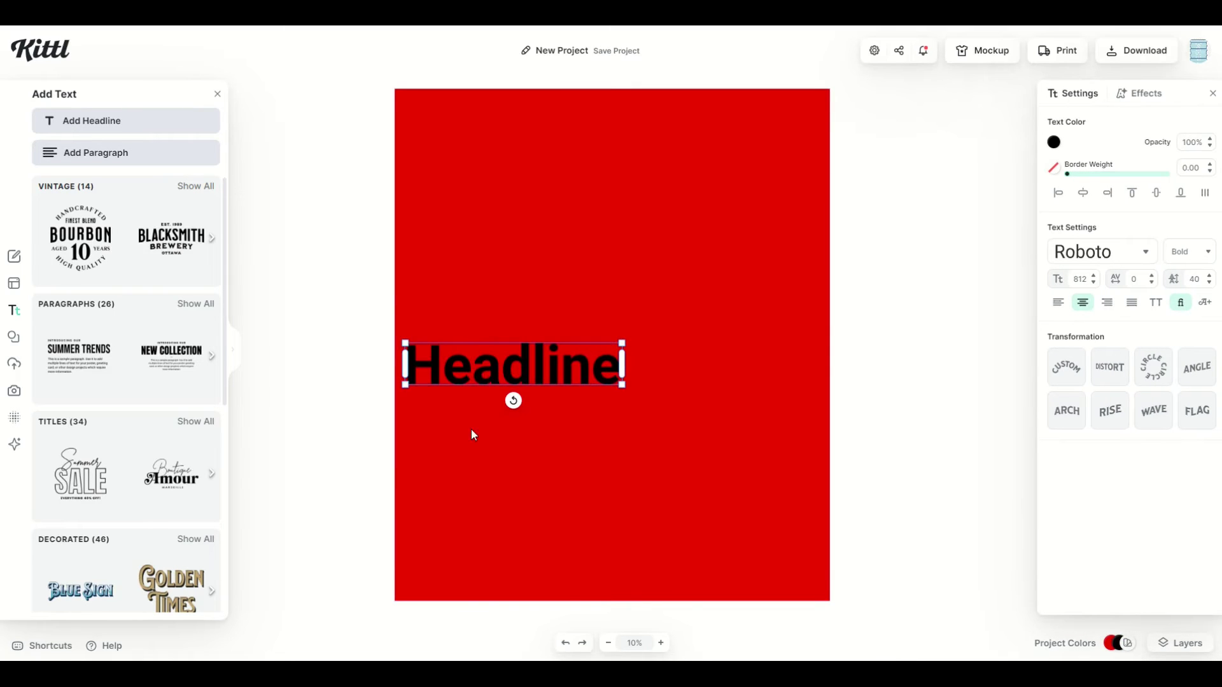
pyautogui.moveTo(480, 376); pyautogui.dragTo(609, 358)
# Make the Headline white and move it to the top of the page.
pyautogui.click(1054, 143)
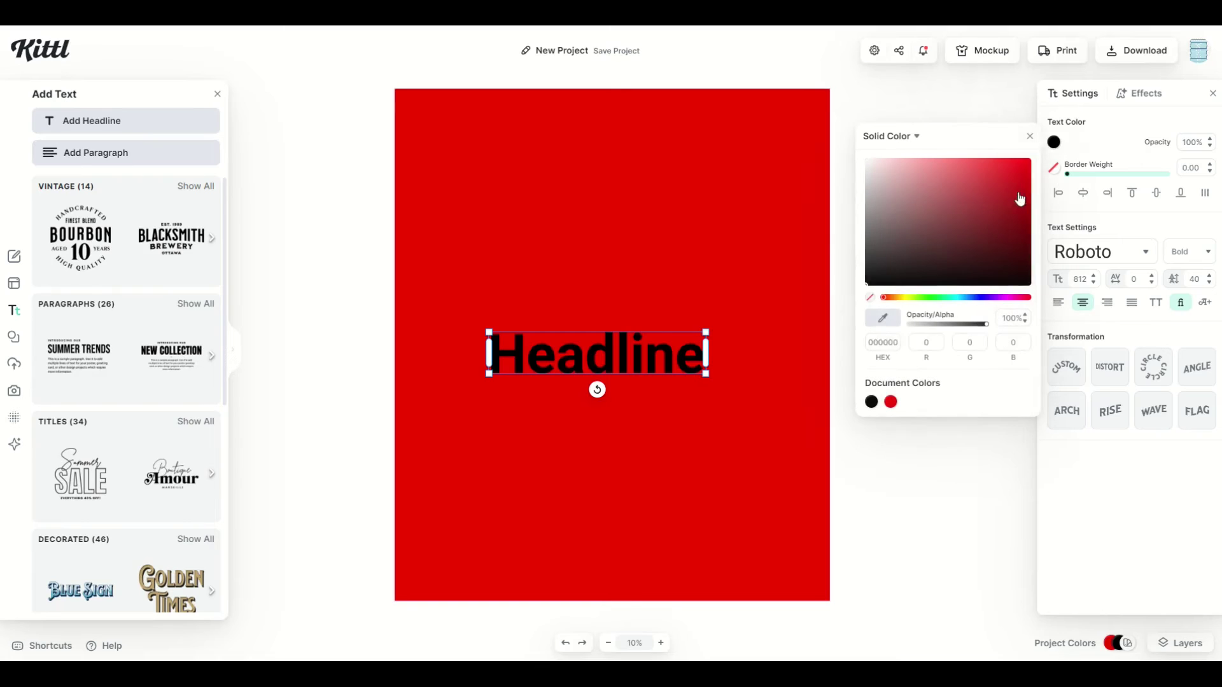
pyautogui.moveTo(1019, 196); pyautogui.dragTo(807, 164)
pyautogui.click(705, 286)
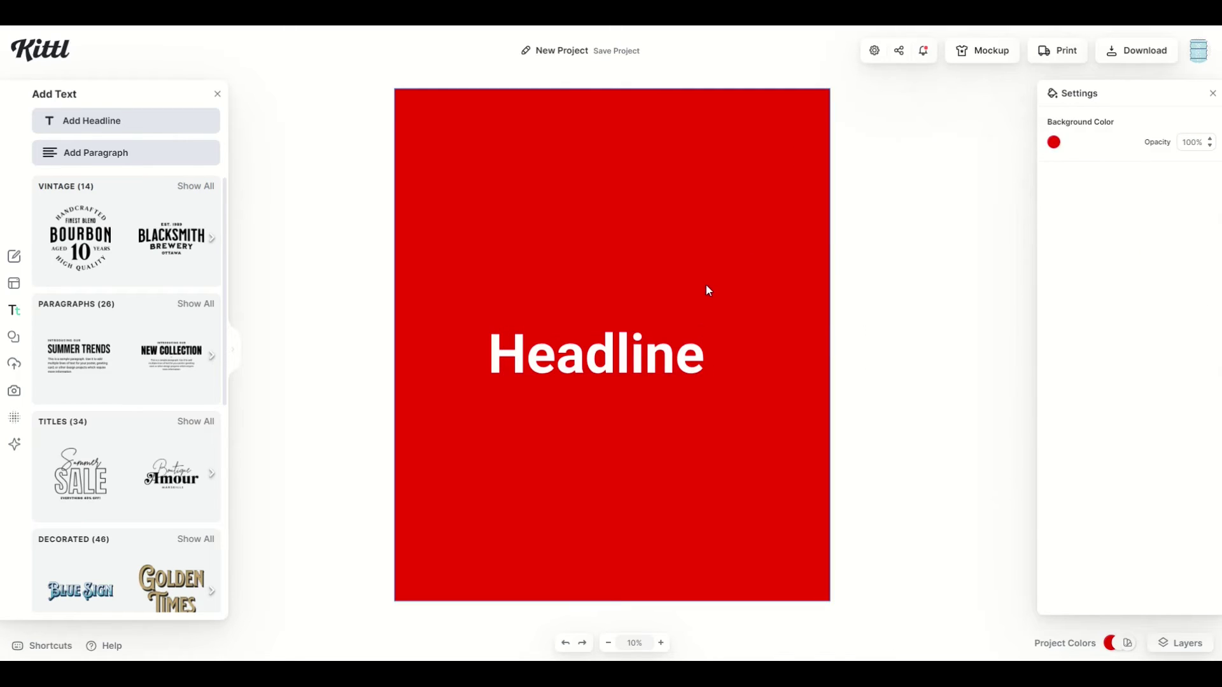
pyautogui.moveTo(601, 356); pyautogui.dragTo(590, 143)
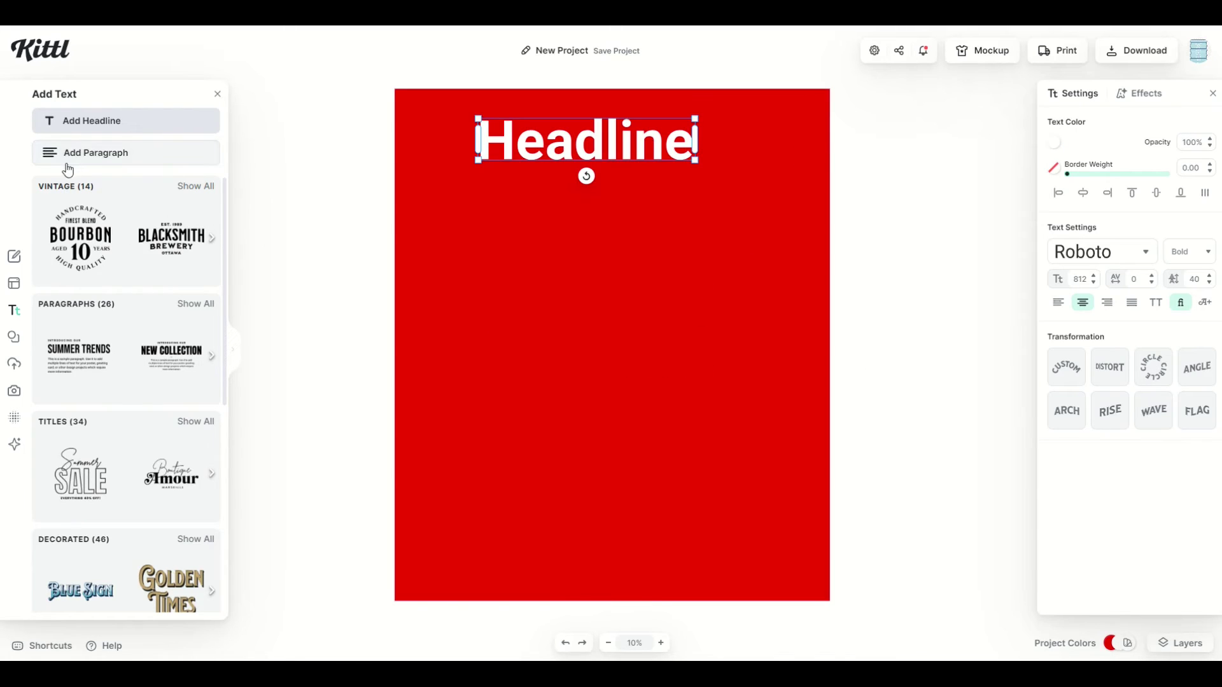
# Add an enlarged sample paragraph in a dark colour directly beneath the Headline.
pyautogui.click(72, 164)
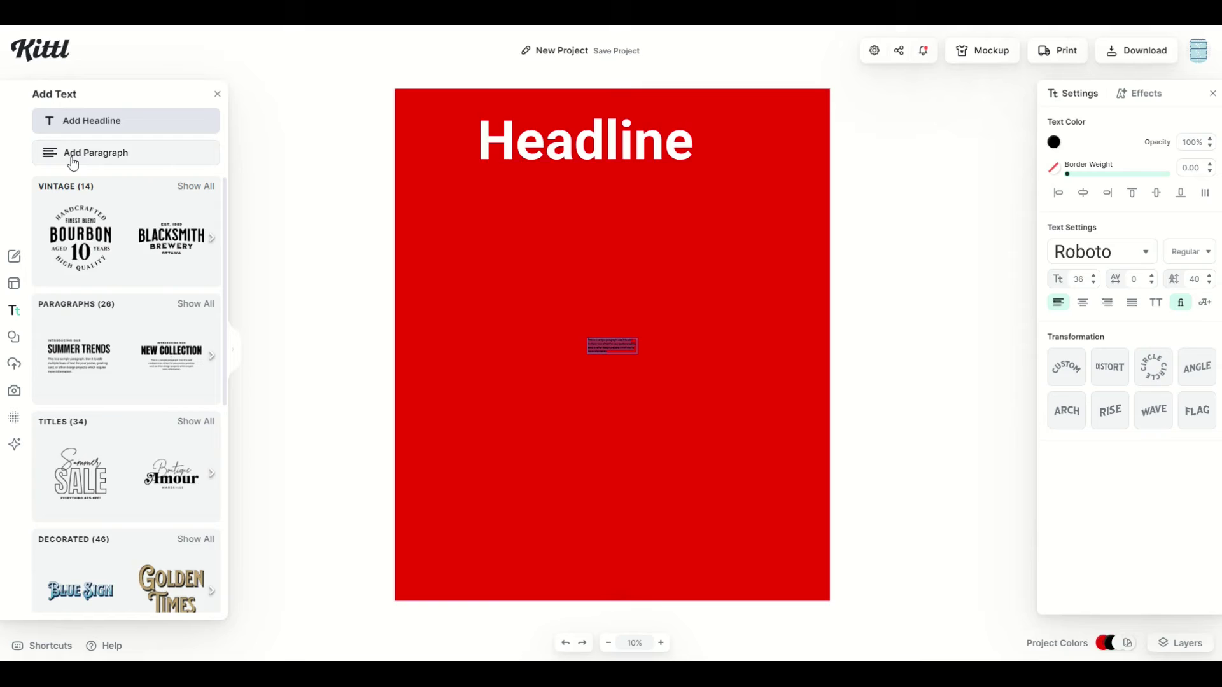
pyautogui.moveTo(589, 354); pyautogui.dragTo(492, 387)
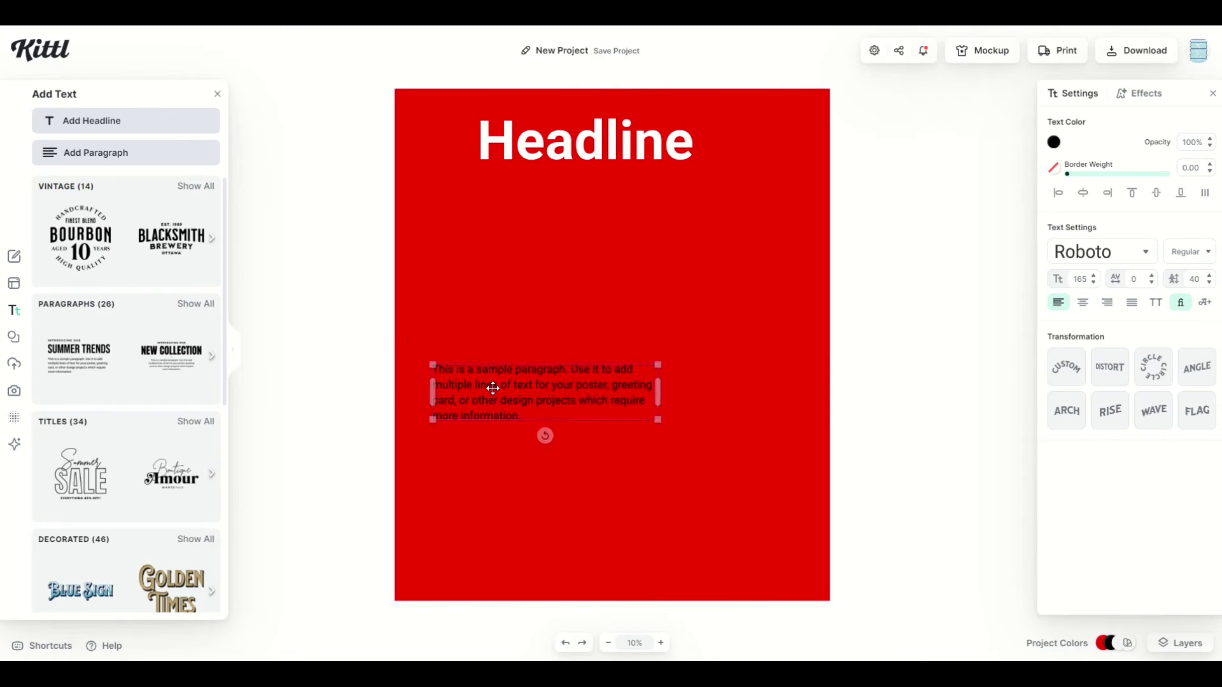
pyautogui.moveTo(662, 425); pyautogui.dragTo(789, 456)
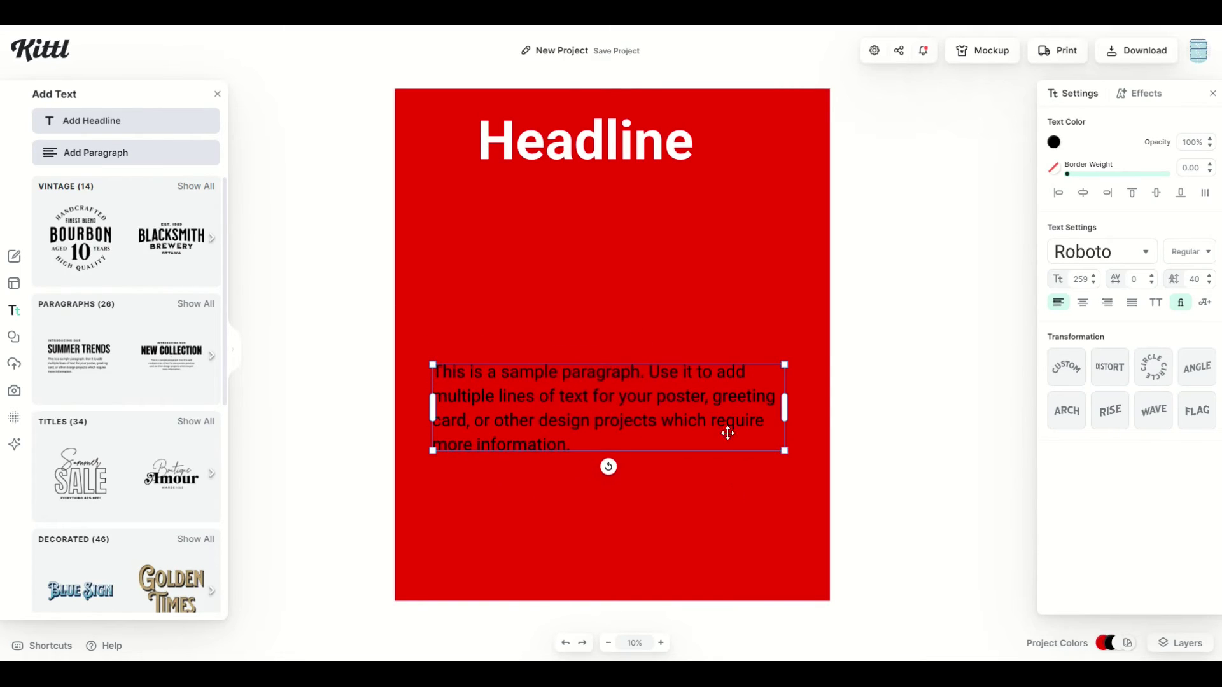
pyautogui.click(1055, 143)
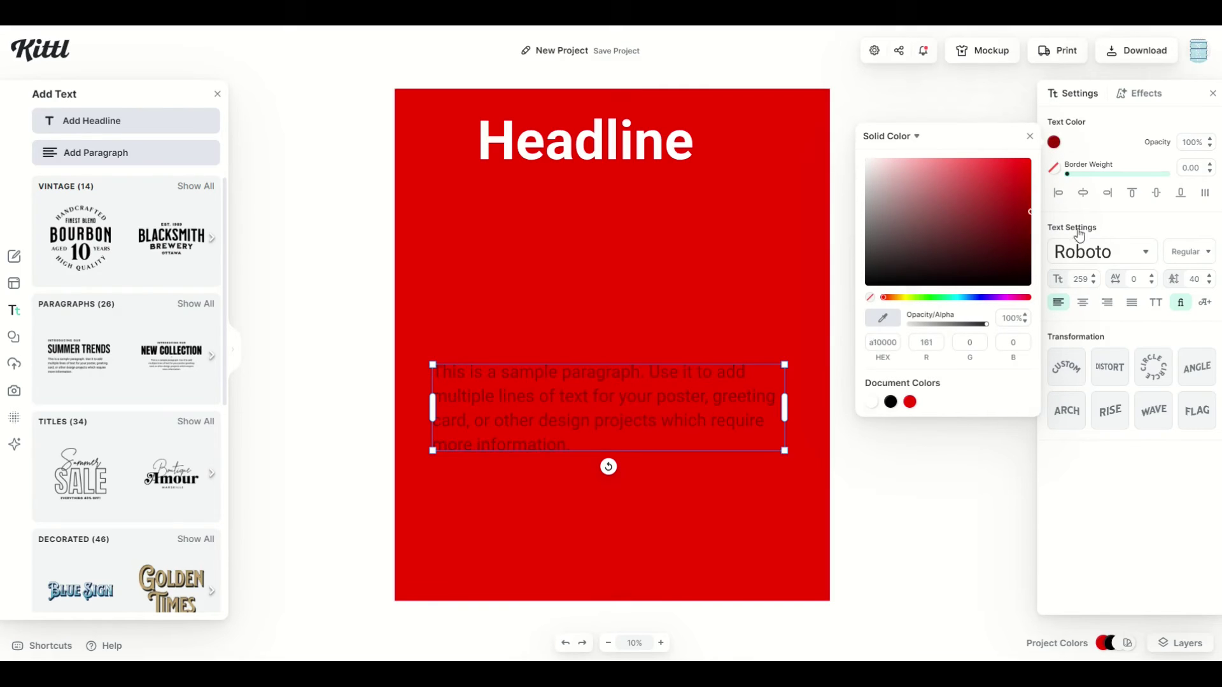
pyautogui.moveTo(606, 391); pyautogui.dragTo(589, 197)
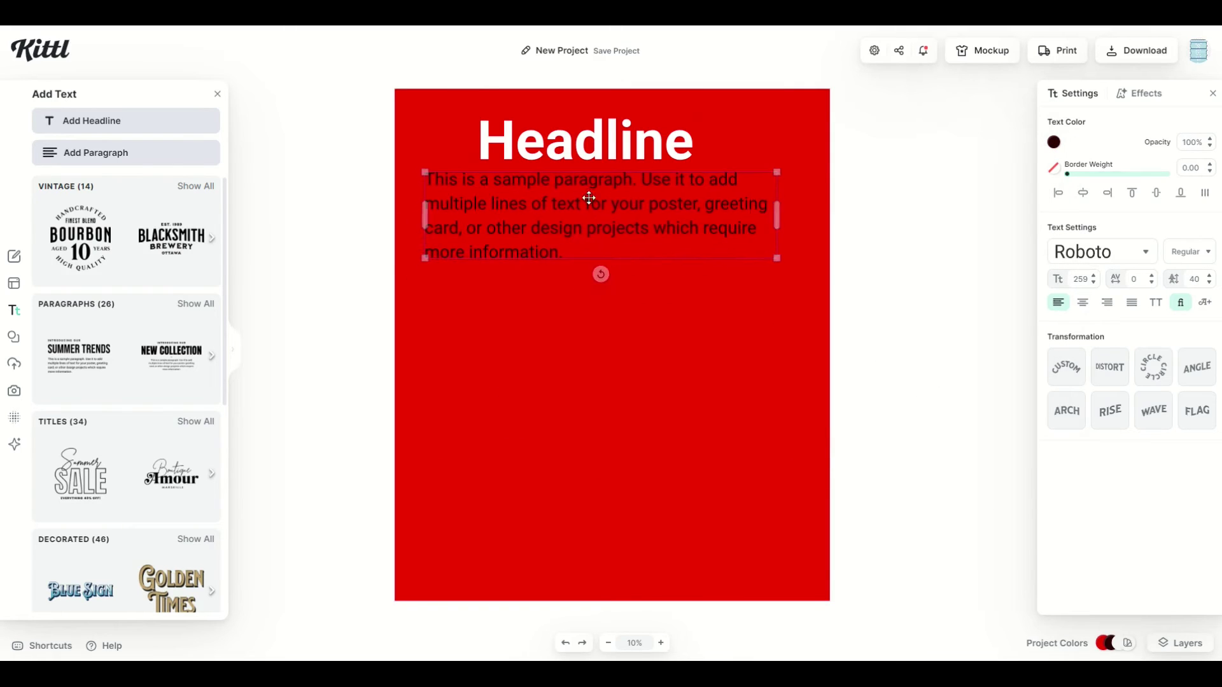
pyautogui.scroll(-3, 81, 308)
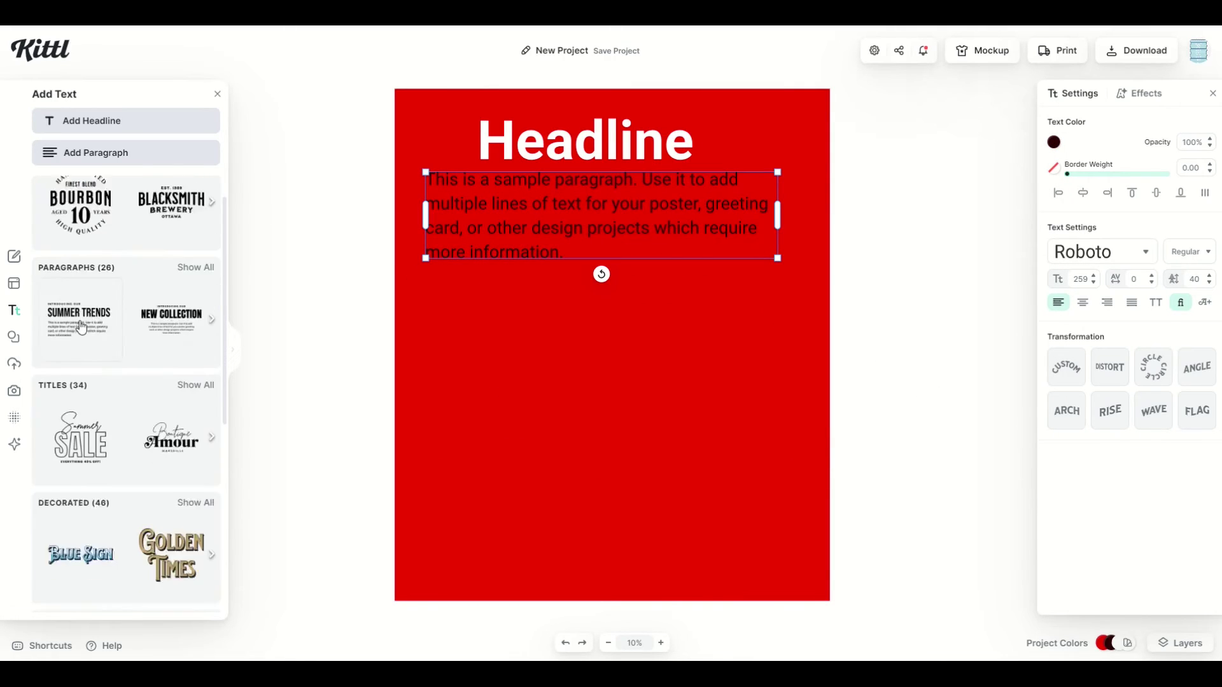
# Add the Movie Prize title design from Titles, enlarged and centred on the page.
pyautogui.click(197, 231)
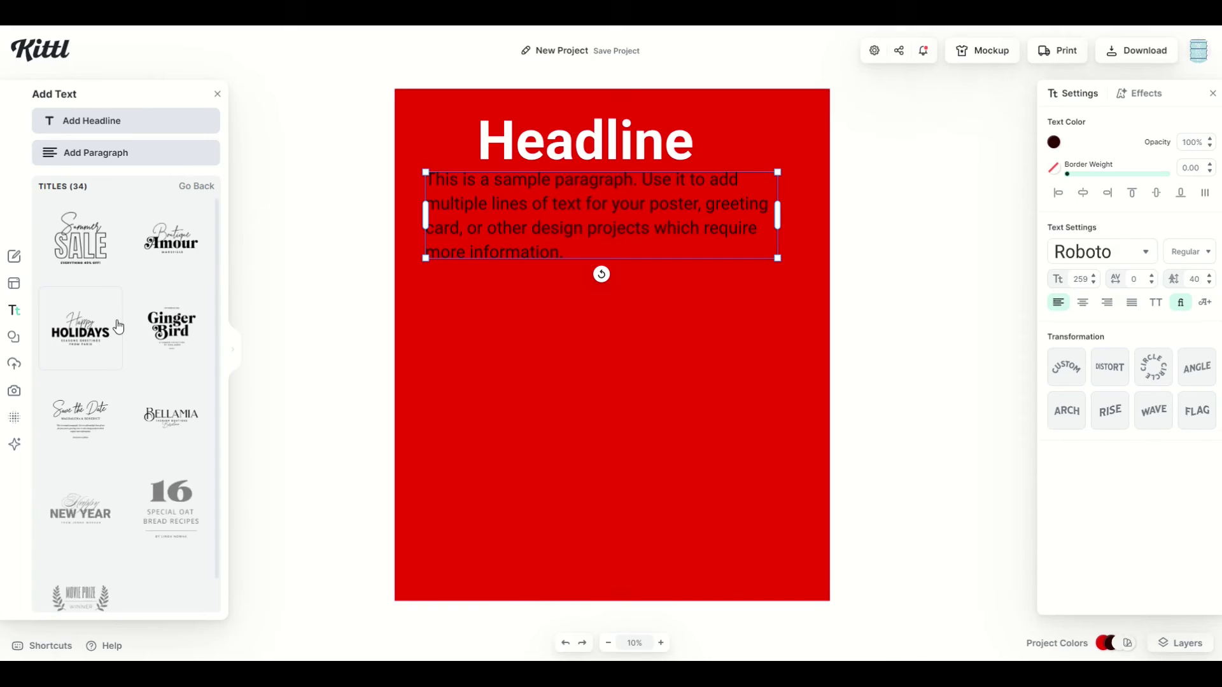
pyautogui.scroll(-1, 87, 507)
pyautogui.scroll(-1, 87, 506)
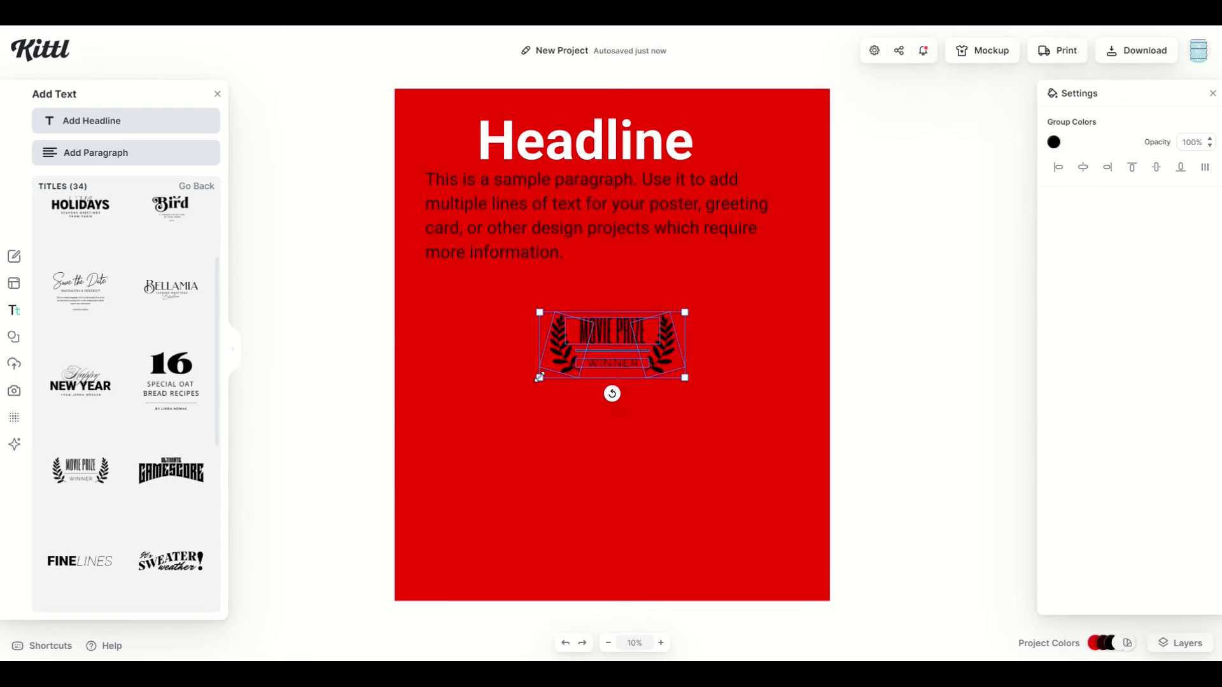
pyautogui.moveTo(538, 378); pyautogui.dragTo(373, 518)
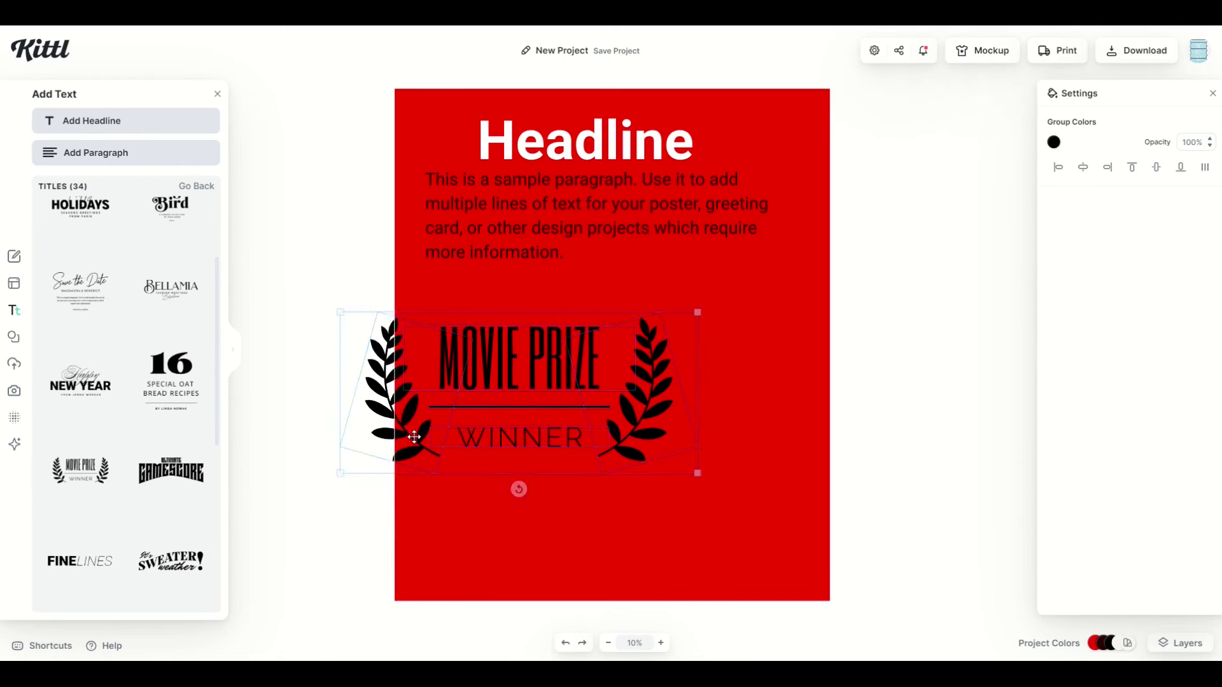
pyautogui.moveTo(414, 437); pyautogui.dragTo(482, 413)
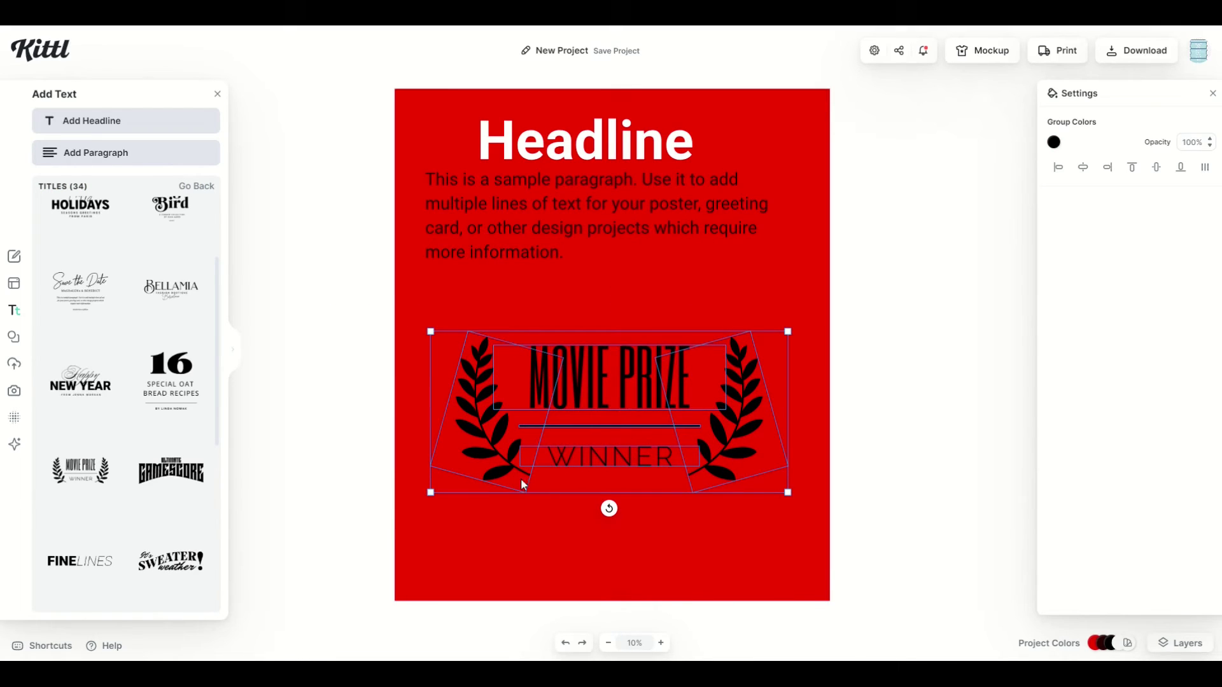
pyautogui.click(516, 509)
# Make the Movie Prize group white and nudge it slightly upward.
pyautogui.click(545, 407)
pyautogui.click(1053, 142)
pyautogui.moveTo(1026, 163); pyautogui.dragTo(817, 150)
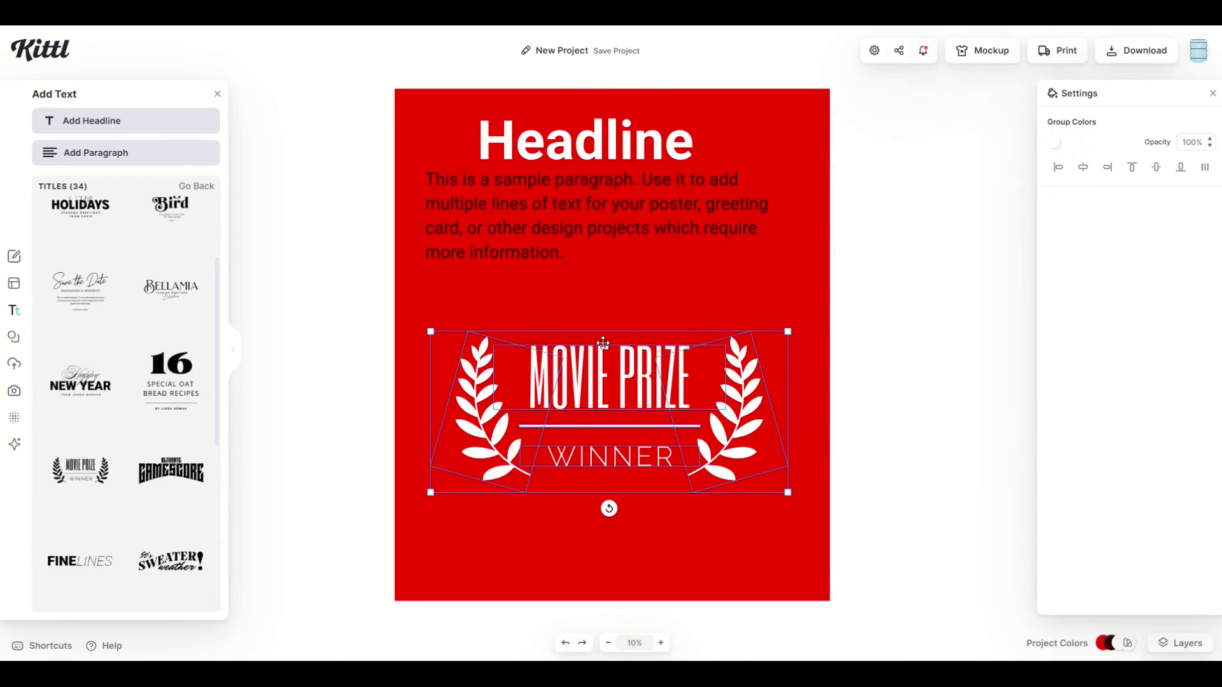
pyautogui.moveTo(606, 349); pyautogui.dragTo(610, 294)
pyautogui.click(569, 469)
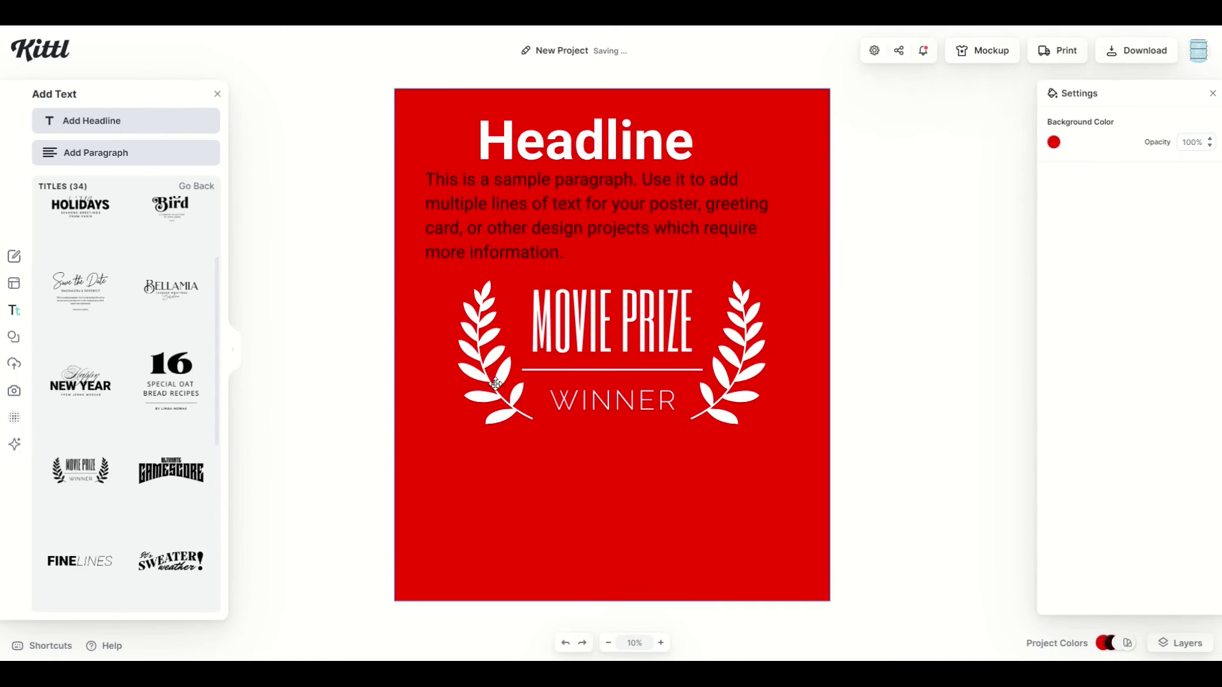
# Move the Movie Prize badge lower, then undo that move with Ctrl+Z.
pyautogui.click(565, 325)
pyautogui.press('Escape')
pyautogui.click(576, 330)
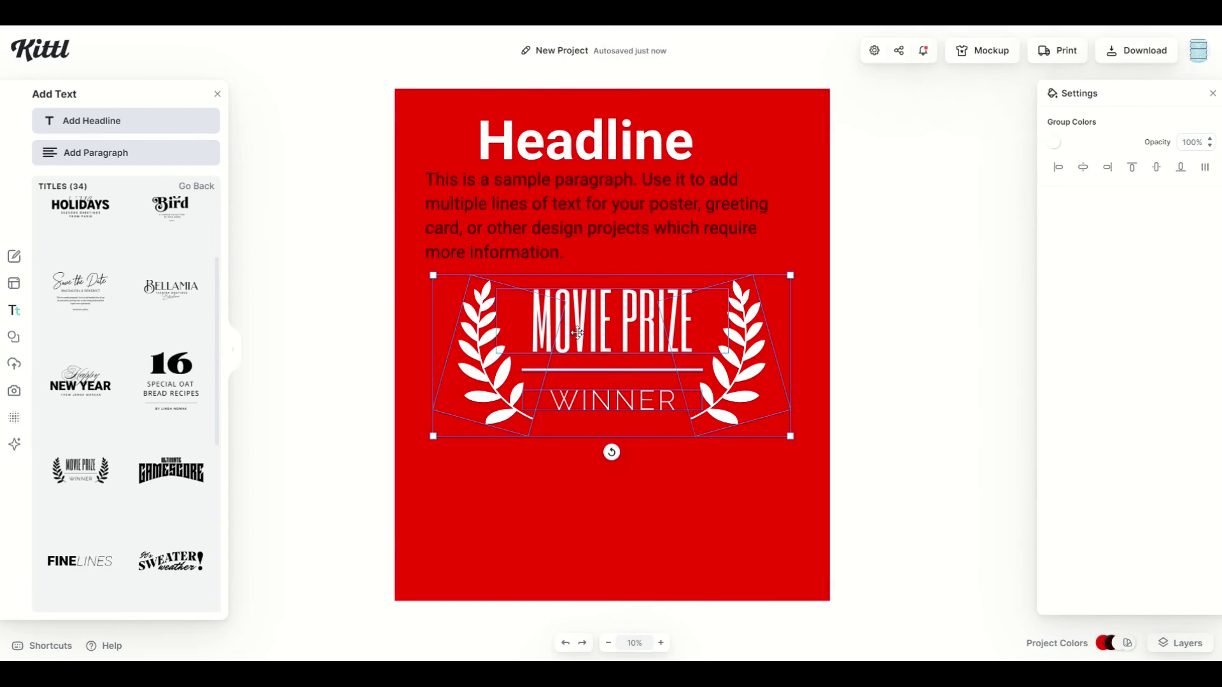
pyautogui.moveTo(576, 330); pyautogui.dragTo(585, 372)
pyautogui.hotkey('ctrl', 'z')
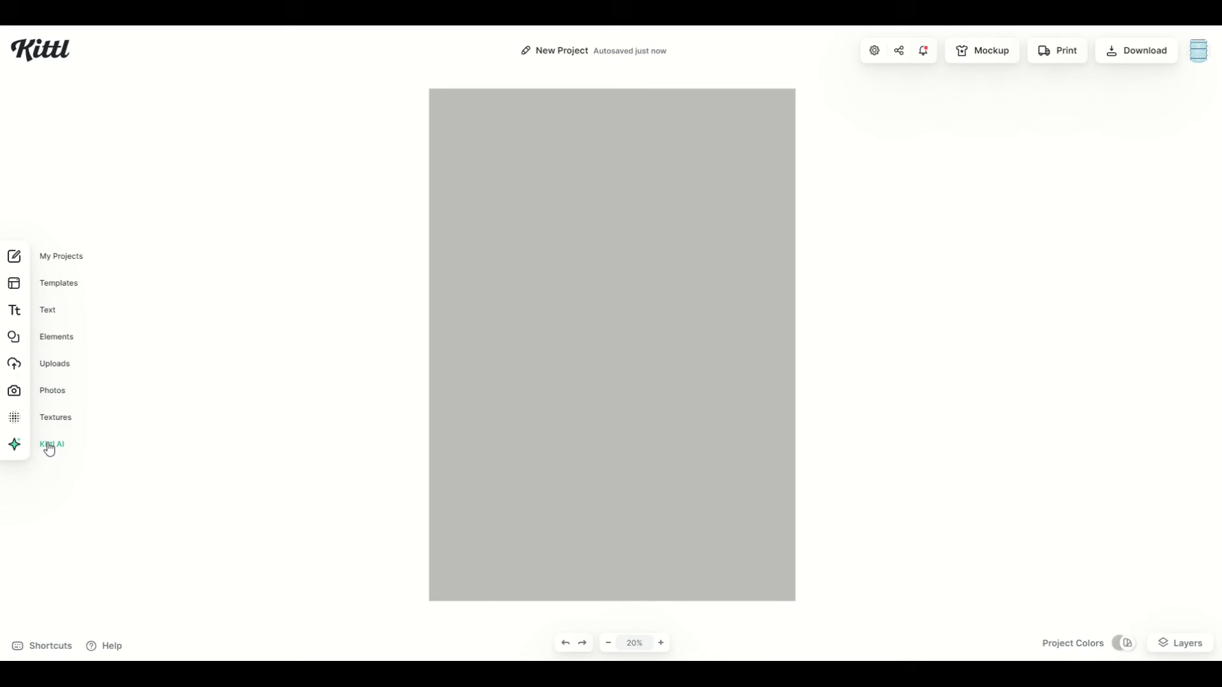
# Generate four art-gallery logos (Canvas, Watermark, Palette, Colorist) from a suggested description in Kittl AI.
pyautogui.click(48, 448)
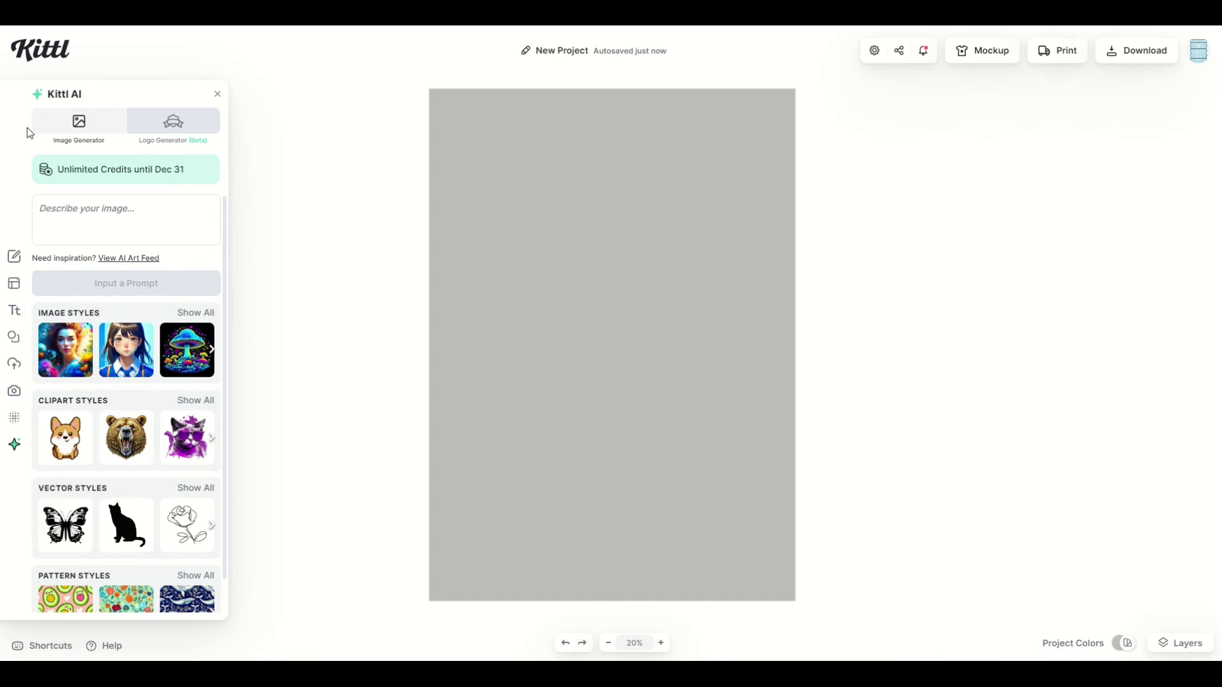
pyautogui.click(173, 127)
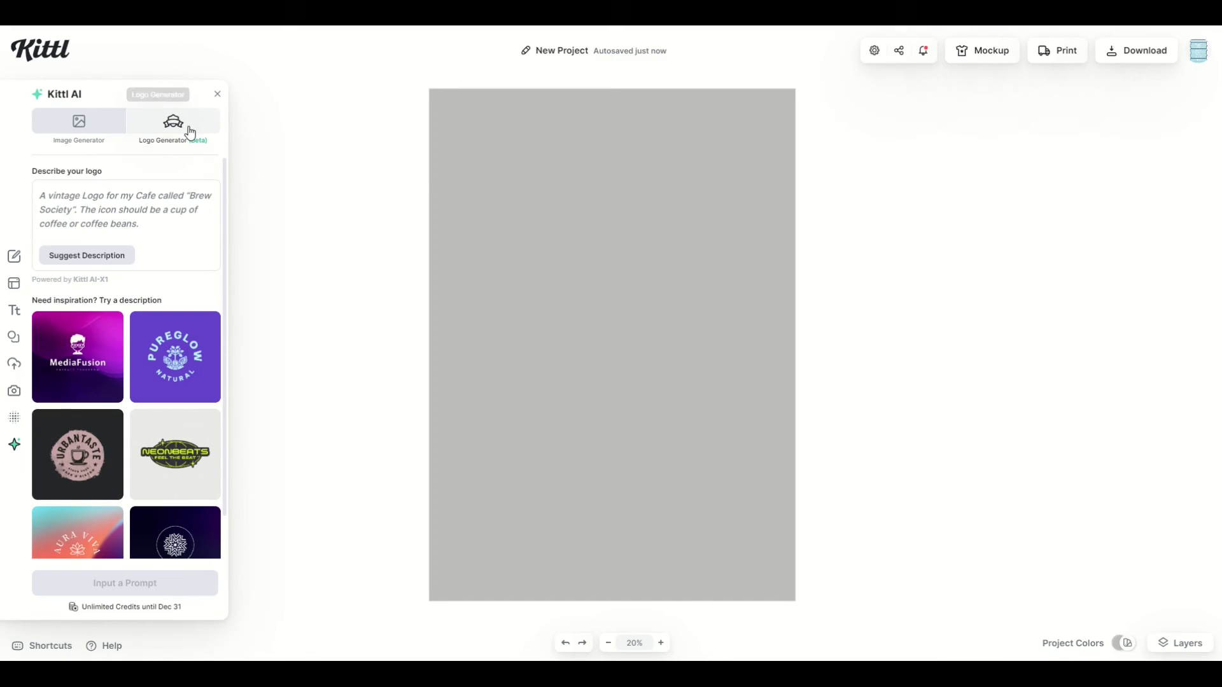
pyautogui.click(102, 262)
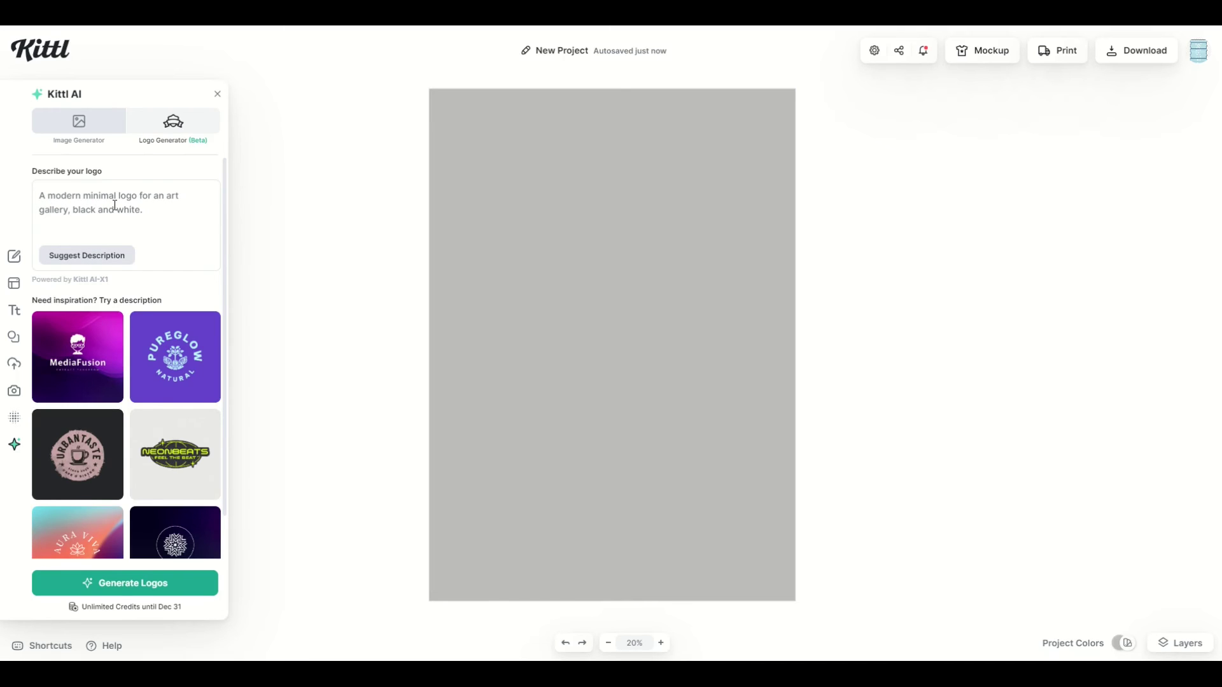
pyautogui.click(119, 256)
pyautogui.click(131, 581)
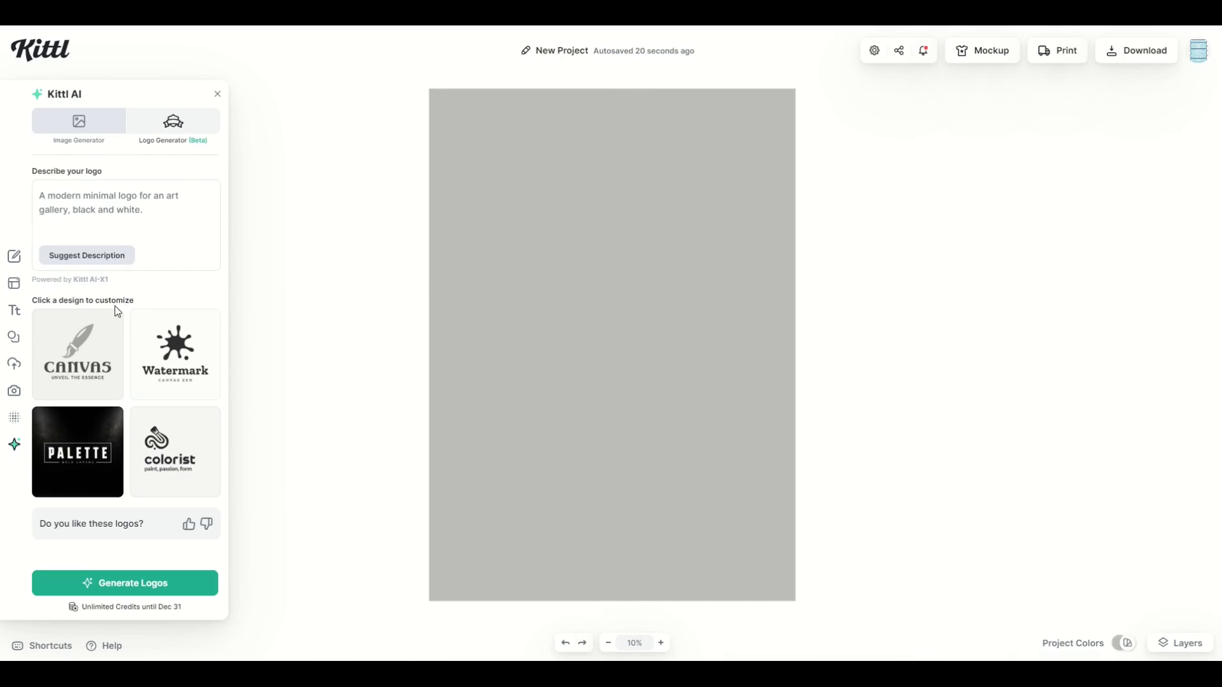
# Load the colorist logo into the project and turn its brush icon bright red.
pyautogui.click(168, 449)
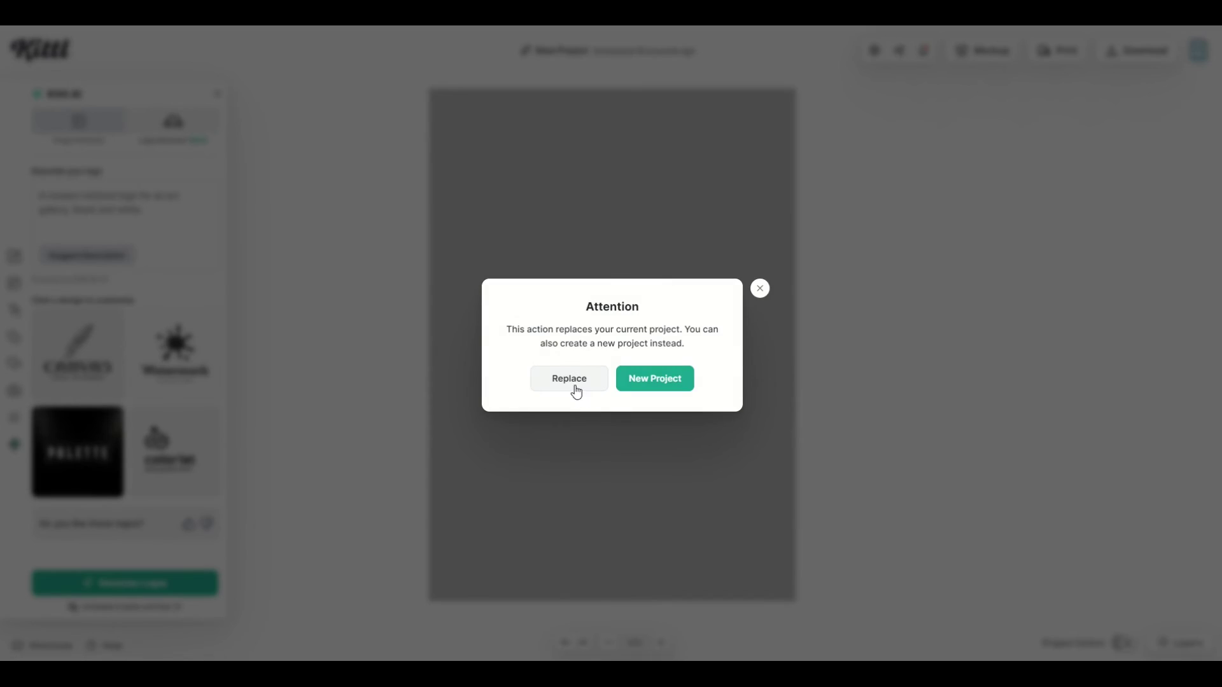
pyautogui.click(573, 385)
pyautogui.click(516, 320)
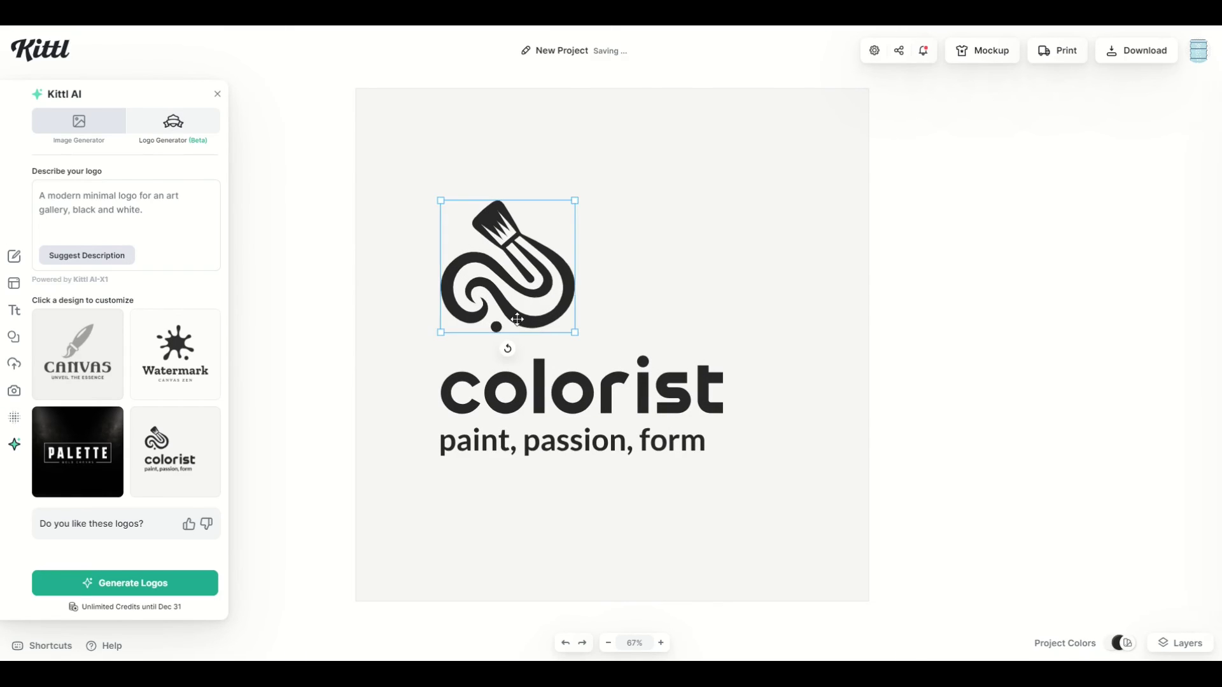
pyautogui.click(1054, 142)
pyautogui.click(1029, 159)
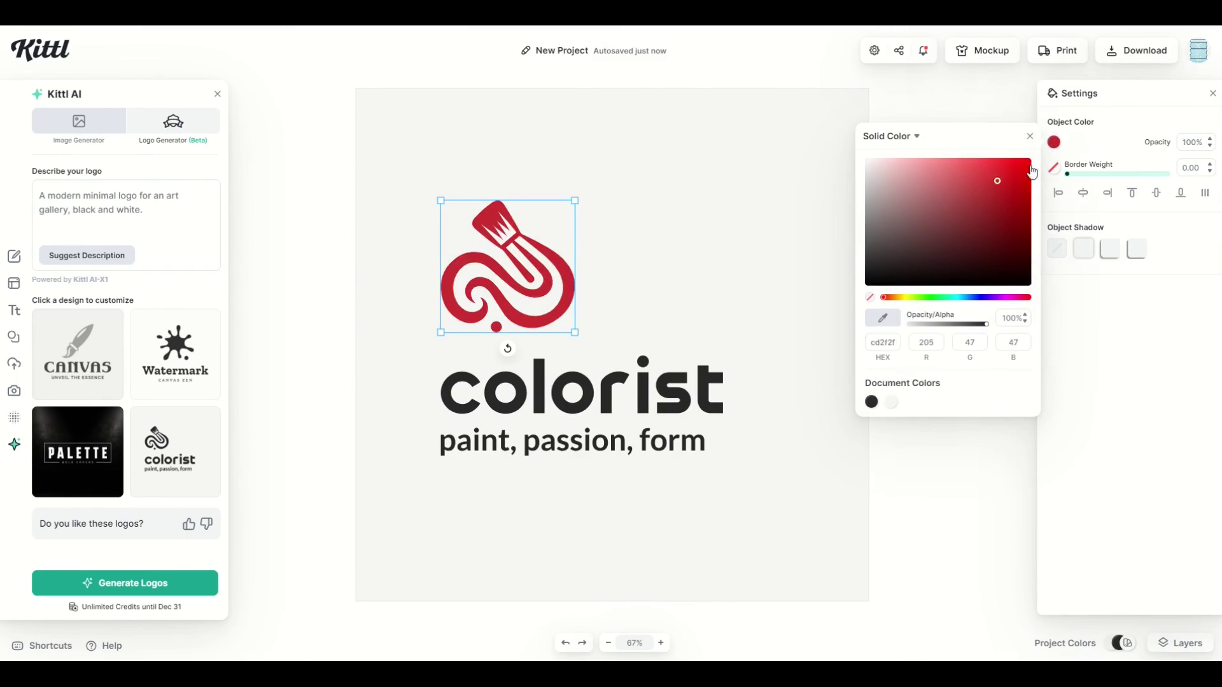
# Colour the word colorist deep red and the 'paint, passion, form' tagline light grey.
pyautogui.click(602, 401)
pyautogui.click(1054, 142)
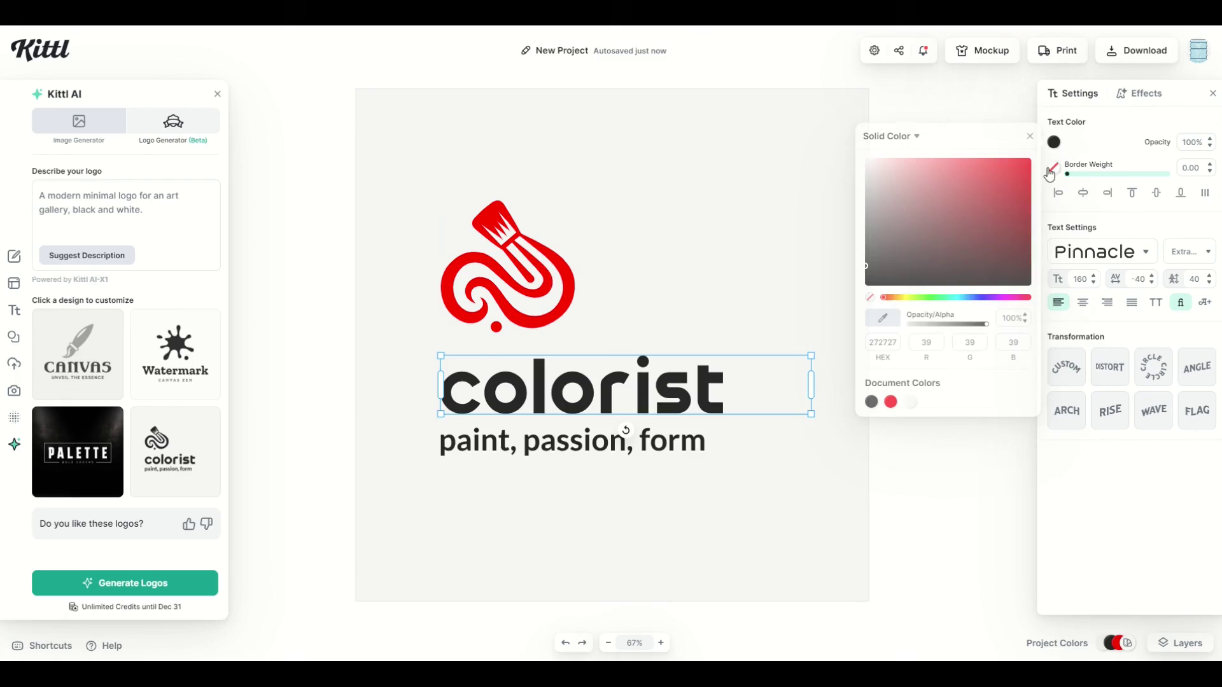
pyautogui.click(1030, 189)
pyautogui.click(697, 447)
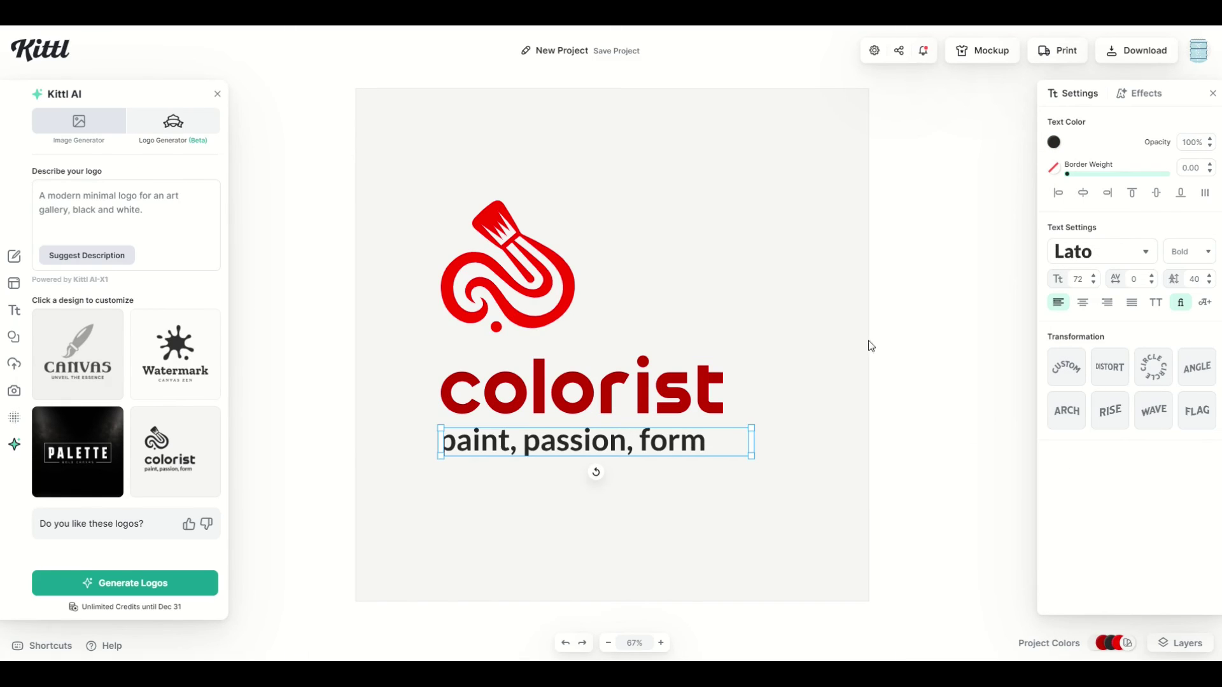
pyautogui.click(1054, 142)
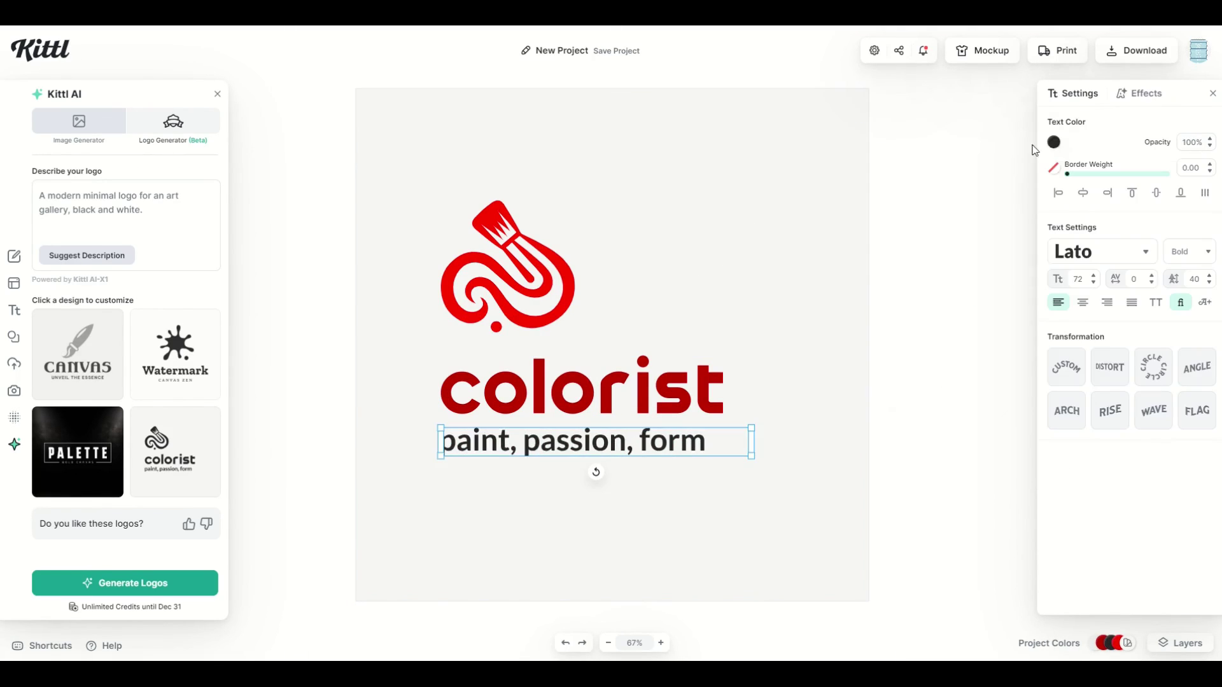
pyautogui.click(1054, 142)
pyautogui.click(882, 226)
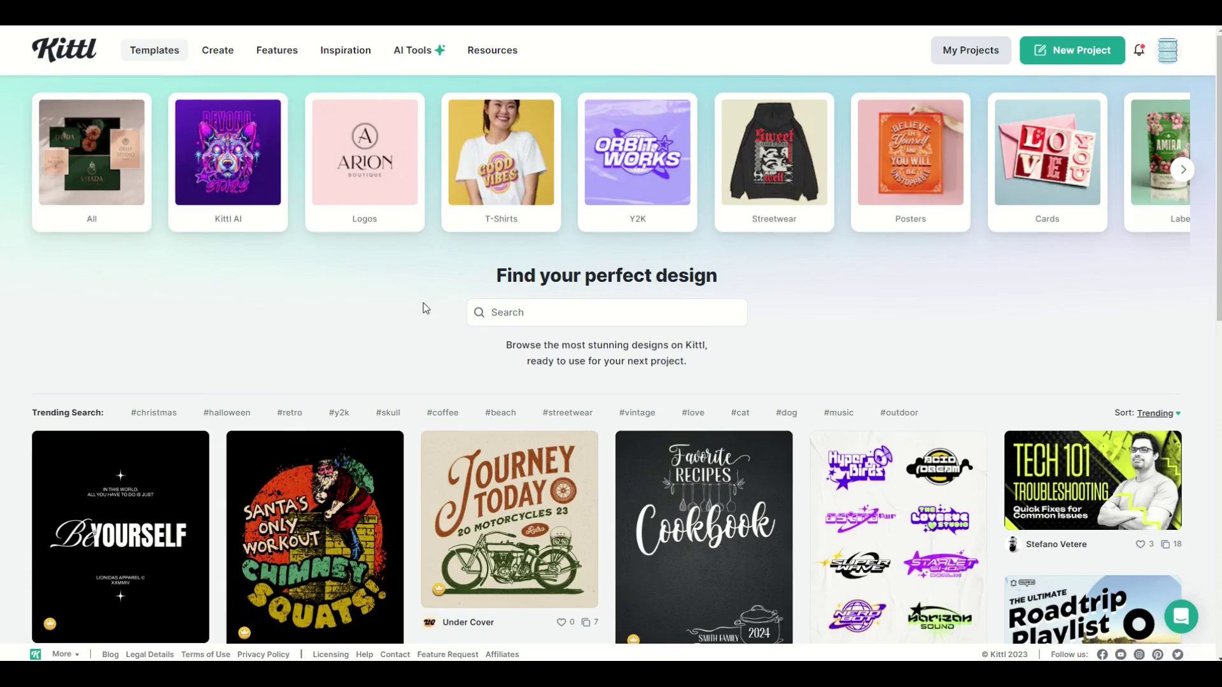
# Scroll down the Templates gallery and open the Krampus T-shirt design template preview.
pyautogui.scroll(-6, 435, 306)
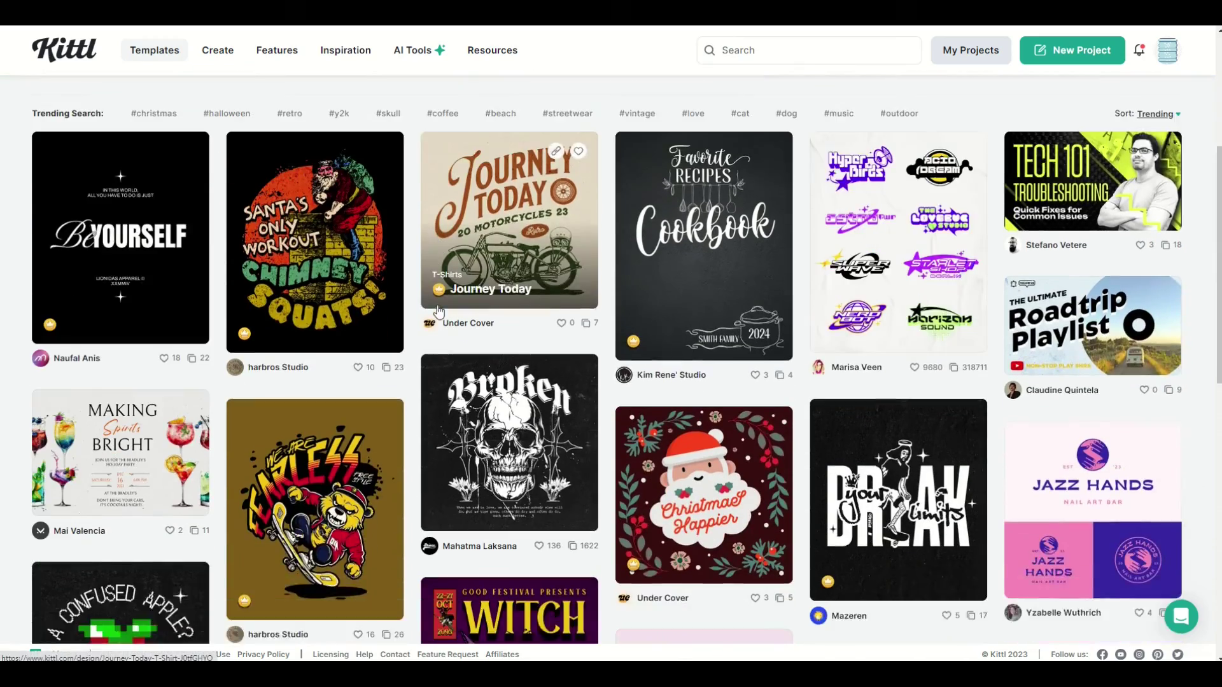
pyautogui.scroll(-7, 439, 311)
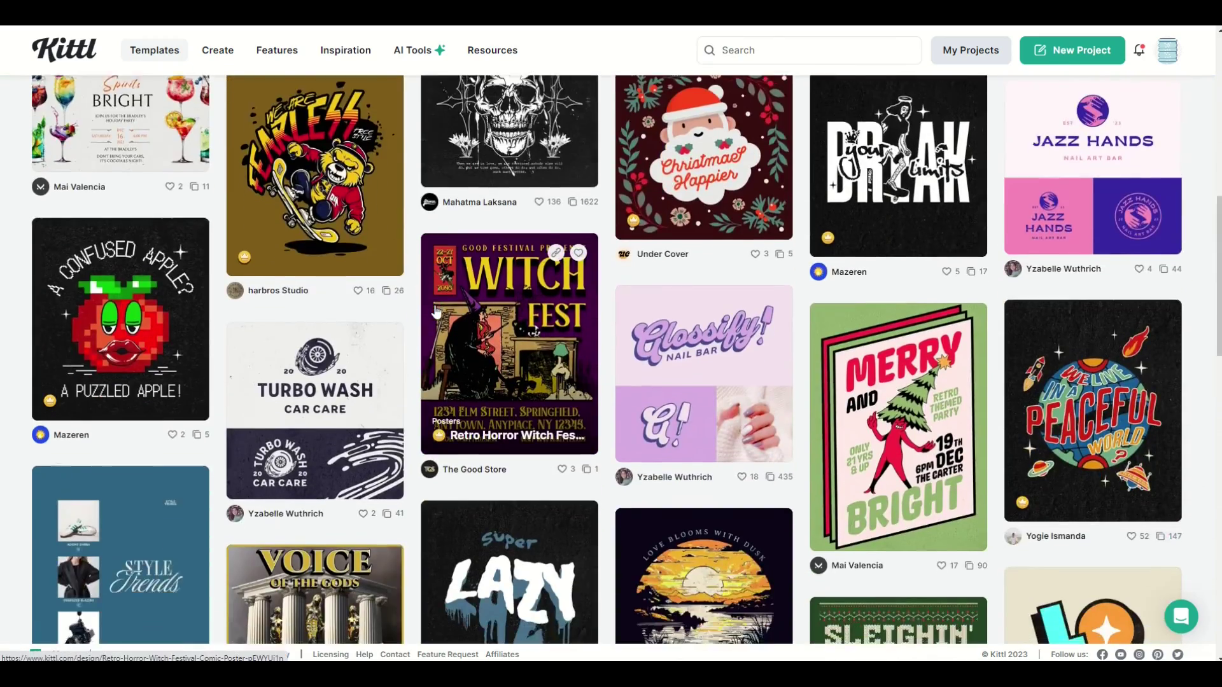
pyautogui.scroll(-7, 435, 311)
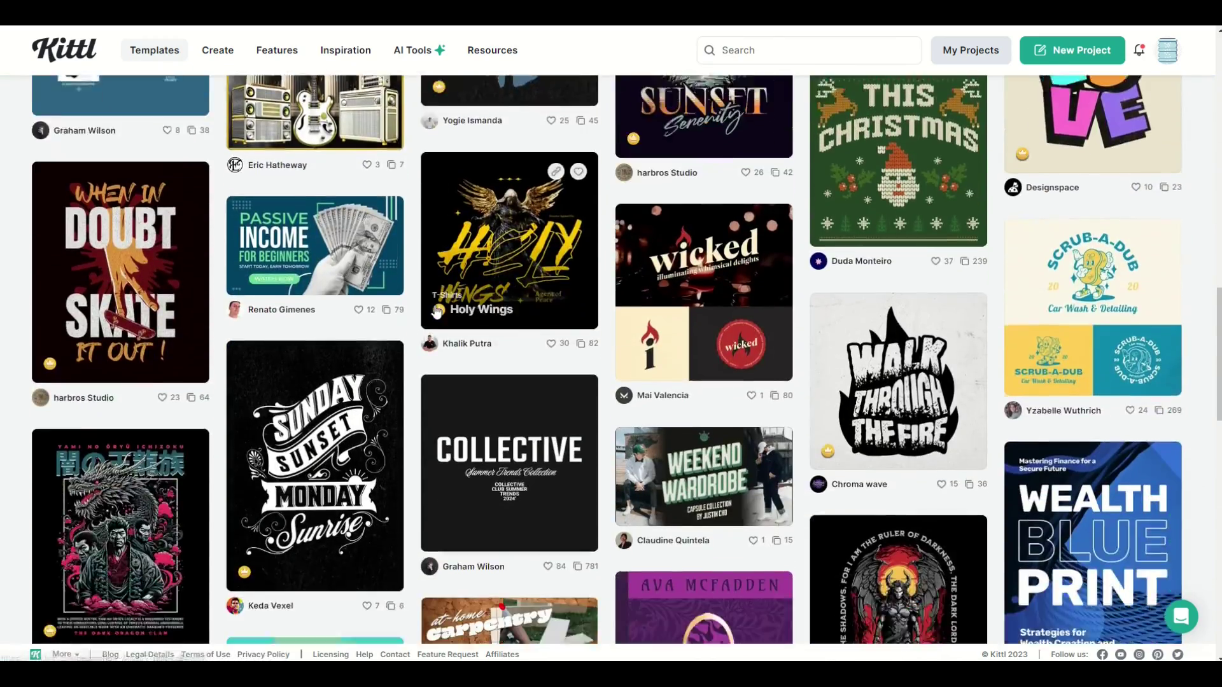
pyautogui.scroll(-7, 435, 311)
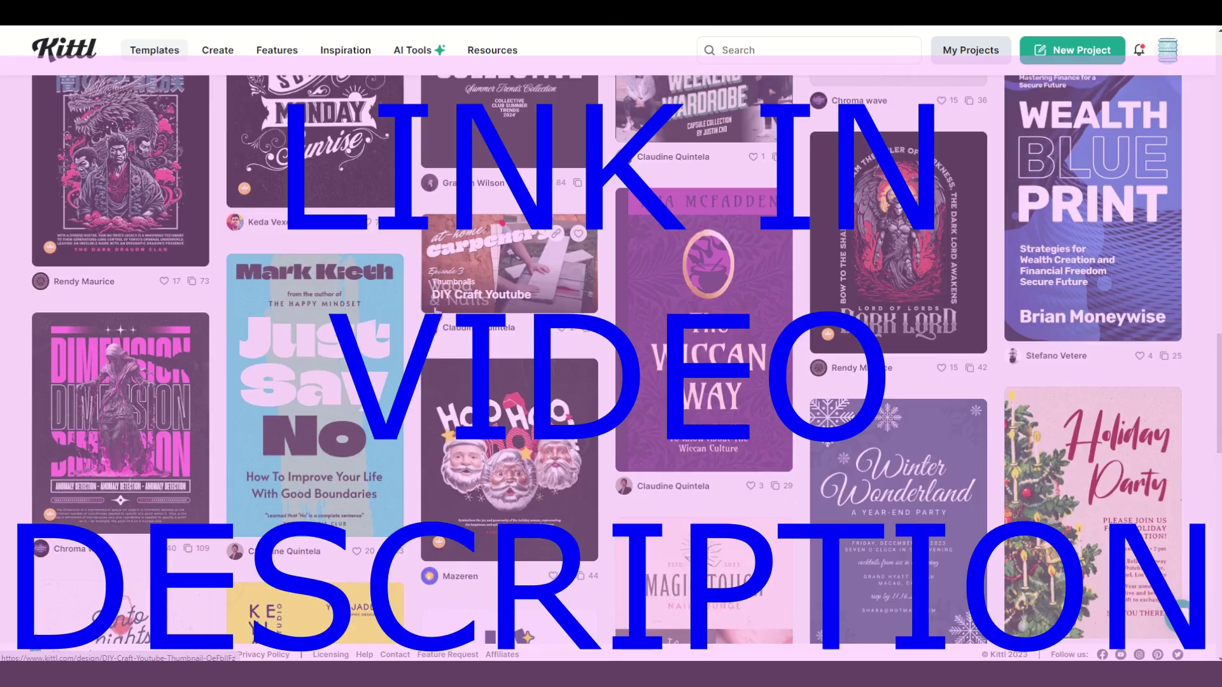
pyautogui.scroll(-6, 436, 310)
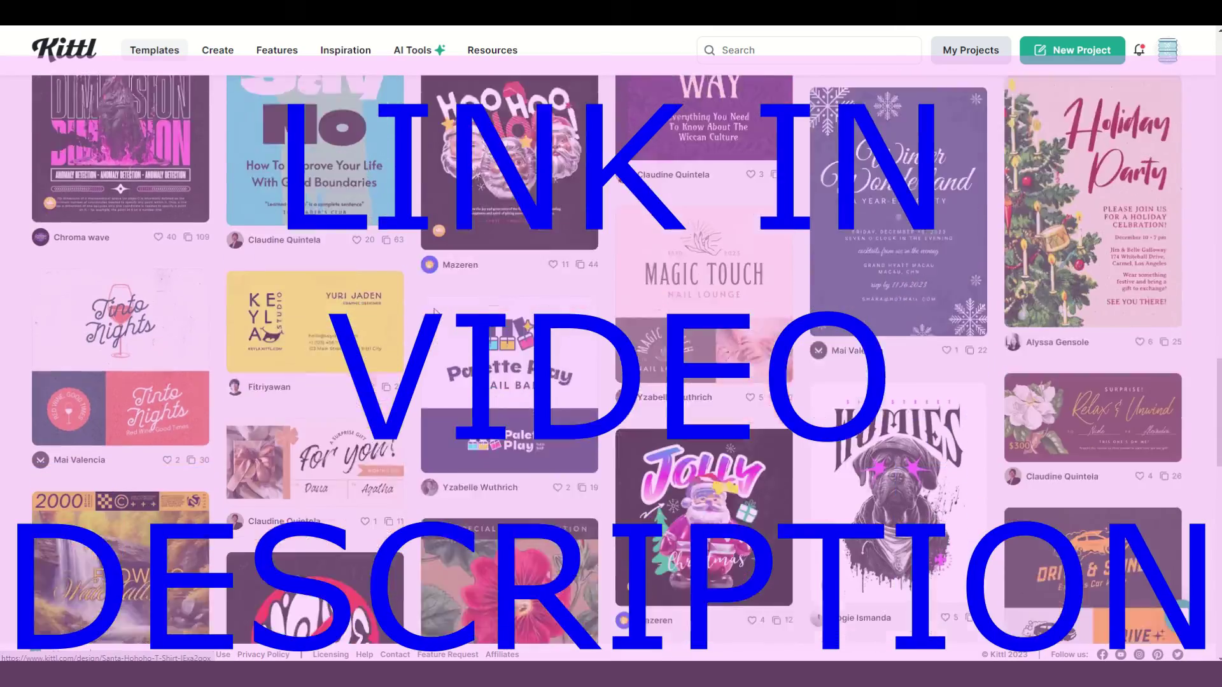
pyautogui.scroll(-6, 436, 310)
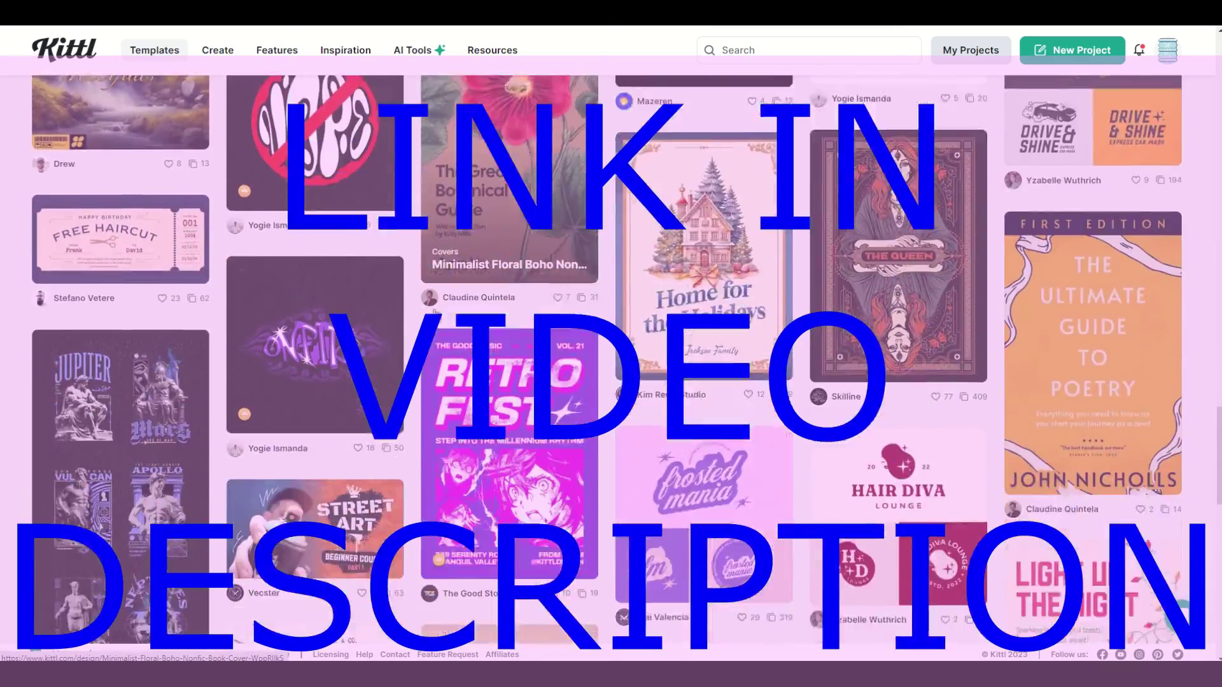
pyautogui.scroll(-6, 435, 313)
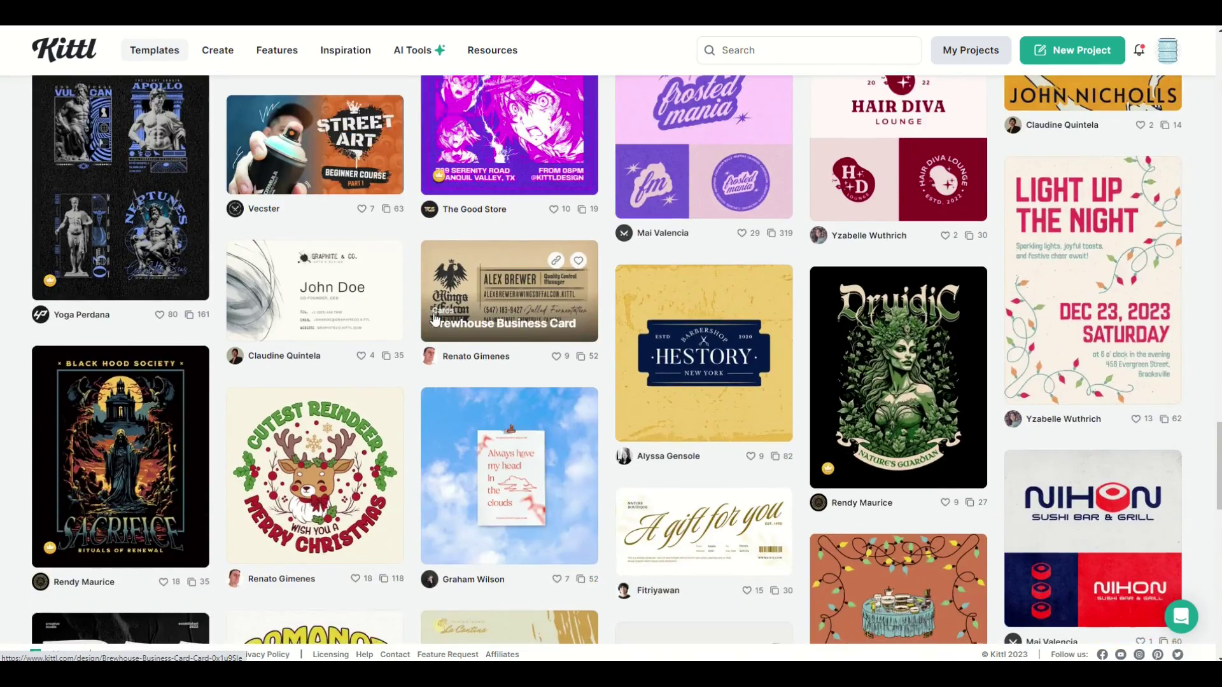
pyautogui.scroll(-13, 434, 318)
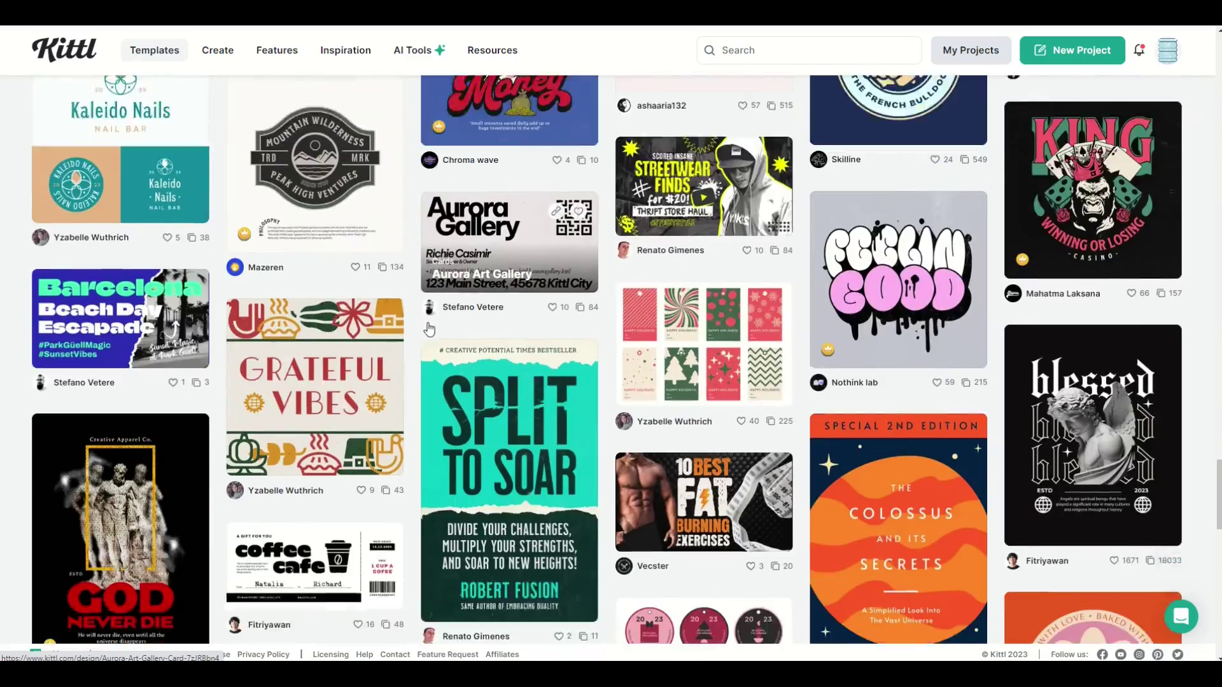
pyautogui.scroll(-6, 429, 328)
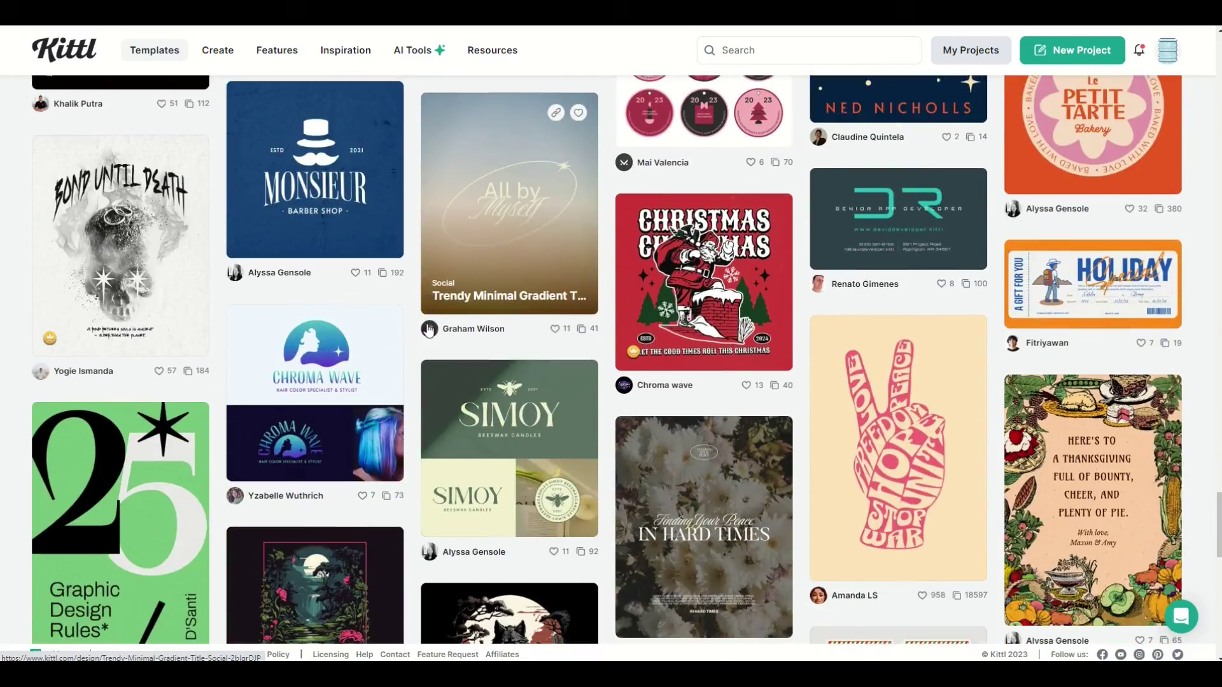
pyautogui.scroll(-10, 429, 327)
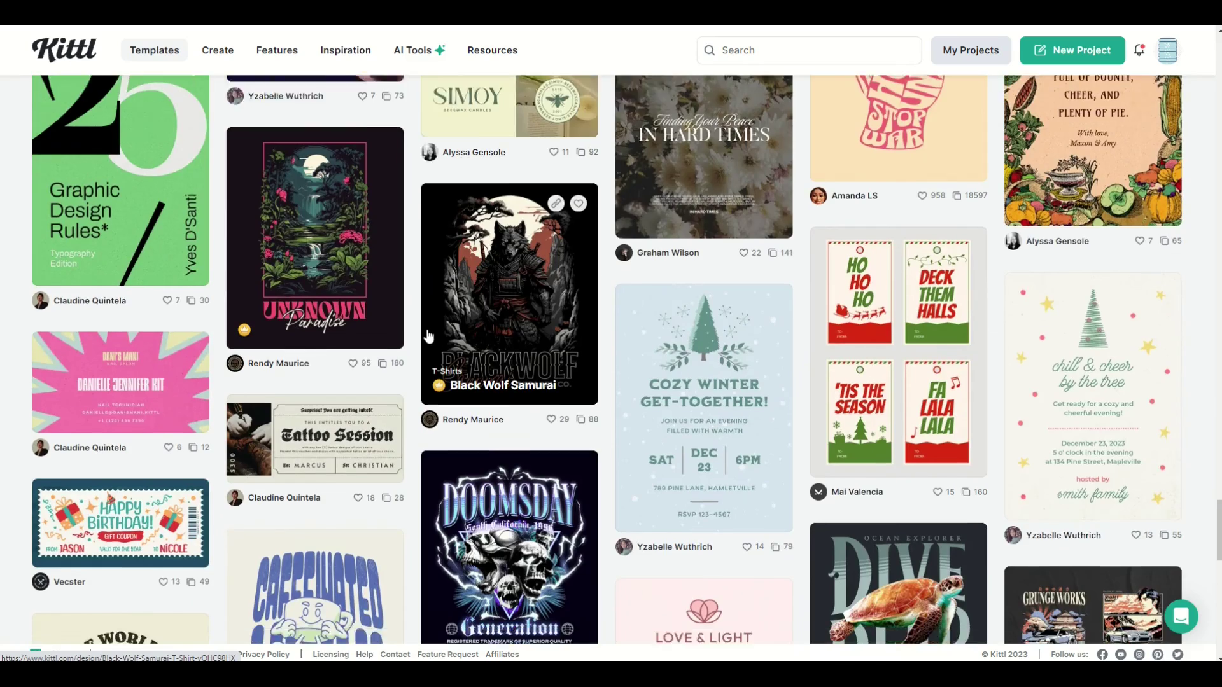
pyautogui.scroll(-2, 428, 335)
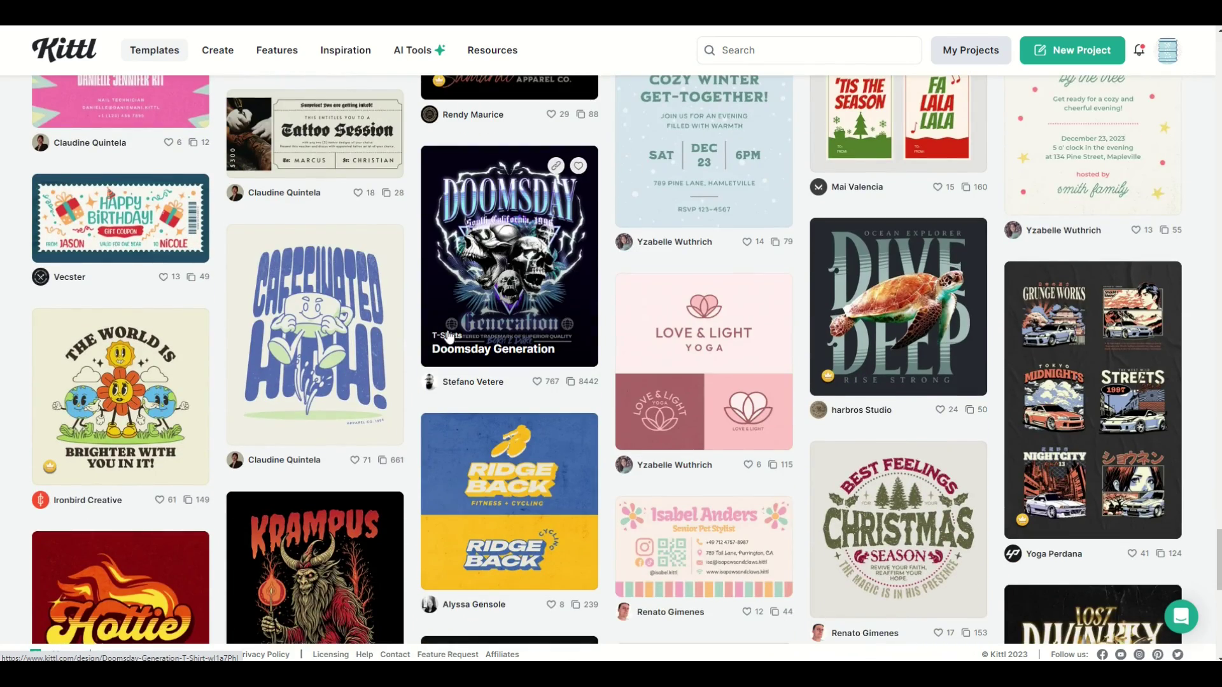
pyautogui.scroll(-4, 449, 335)
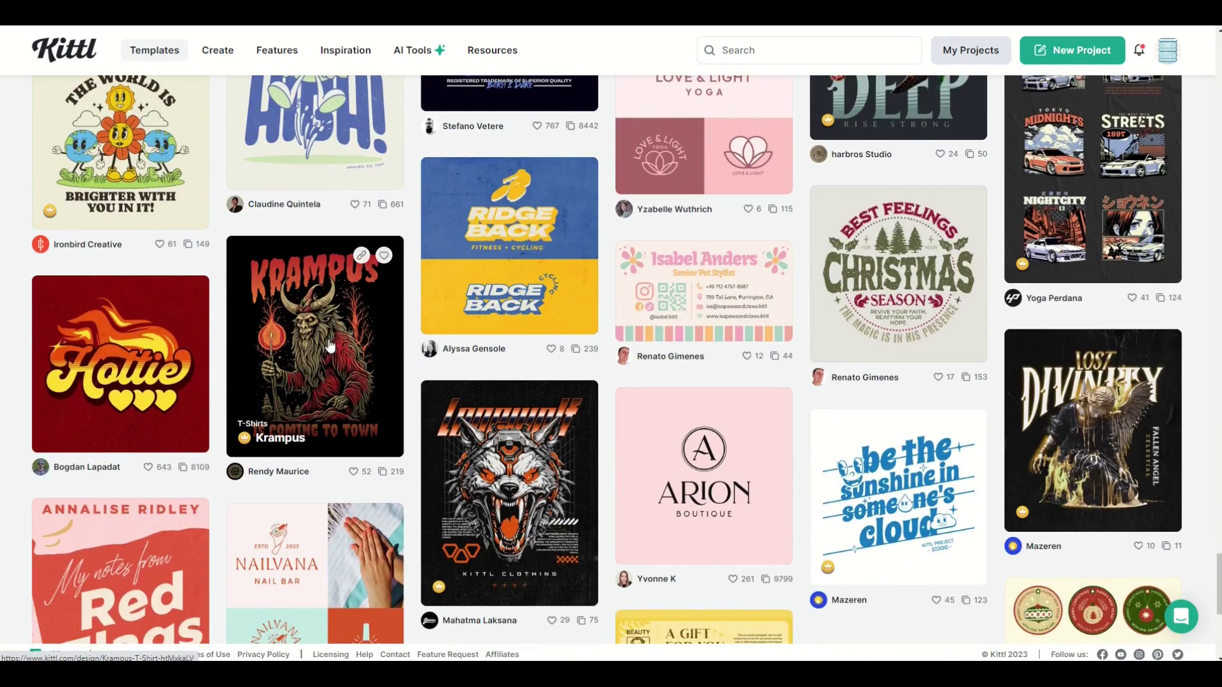
pyautogui.click(329, 345)
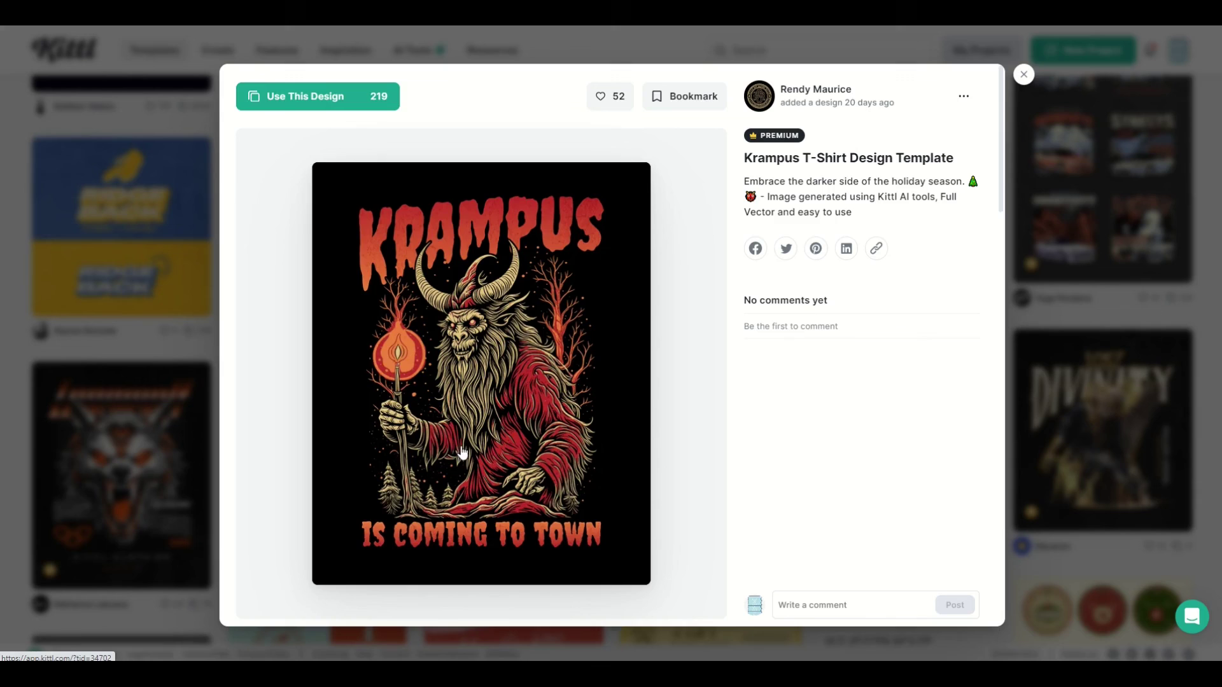